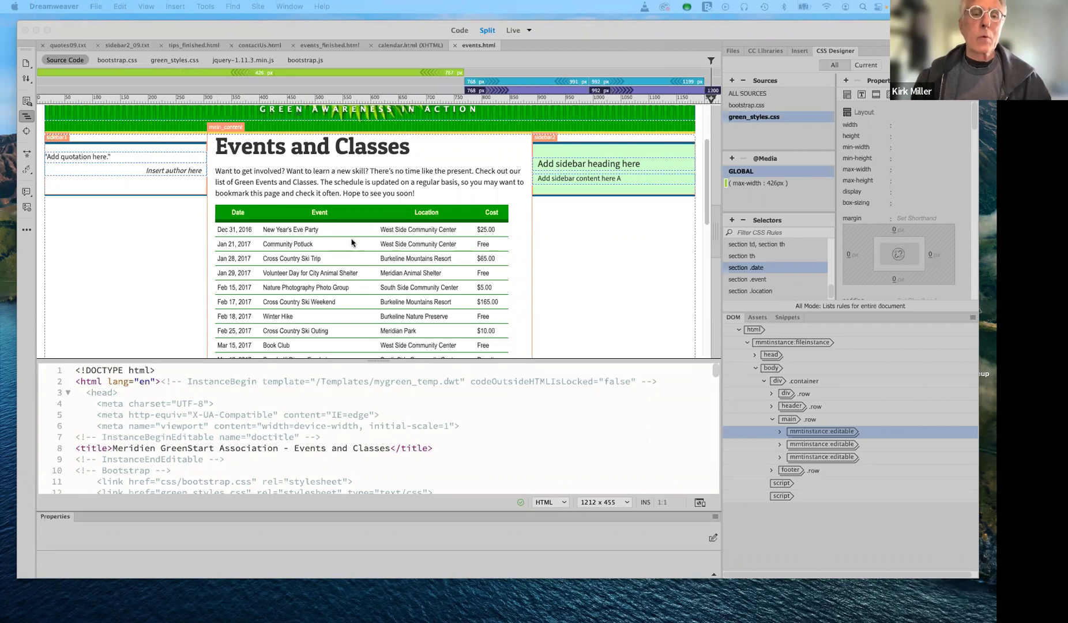
Examine the events table on the Events and Classes page from its header row down to the page footer.
scroll(421, 283, "down", 1)
scroll(422, 283, "down", 3)
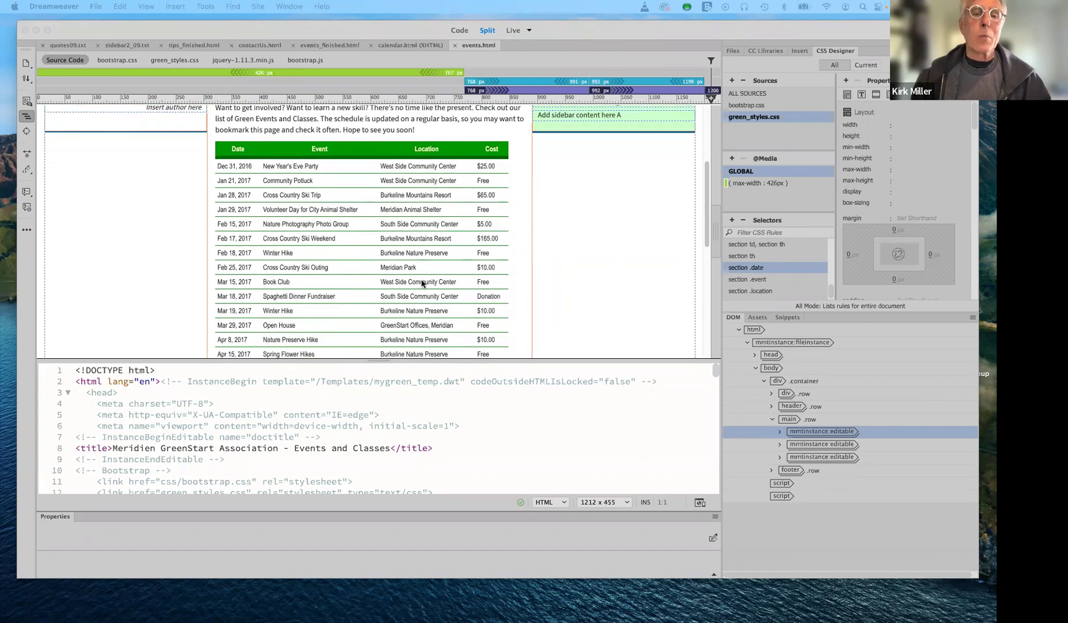
scroll(422, 283, "down", 1)
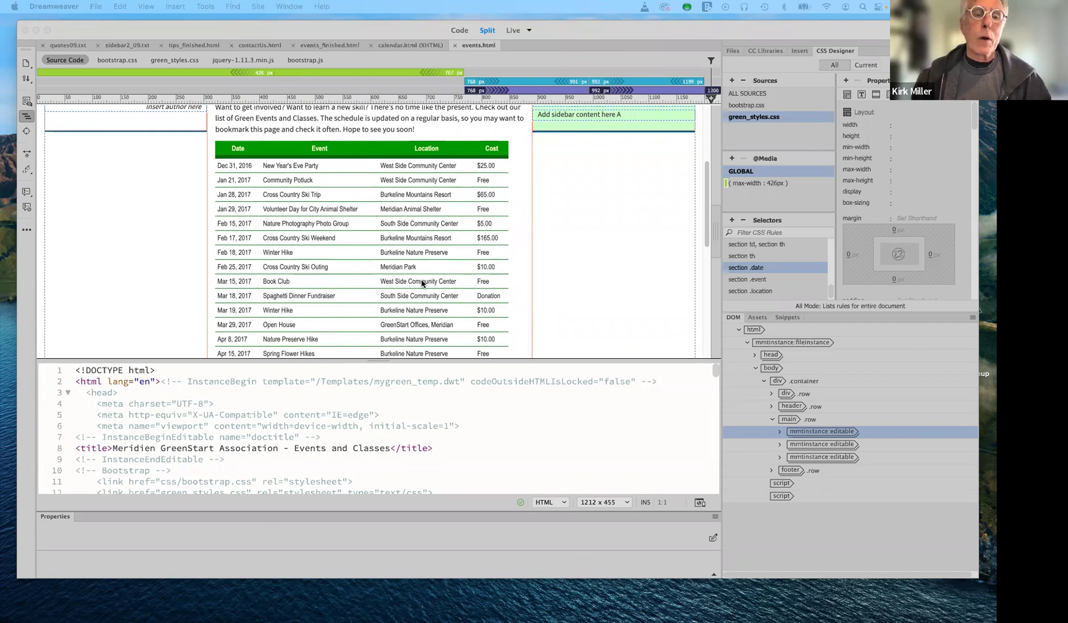
scroll(422, 284, "down", 10)
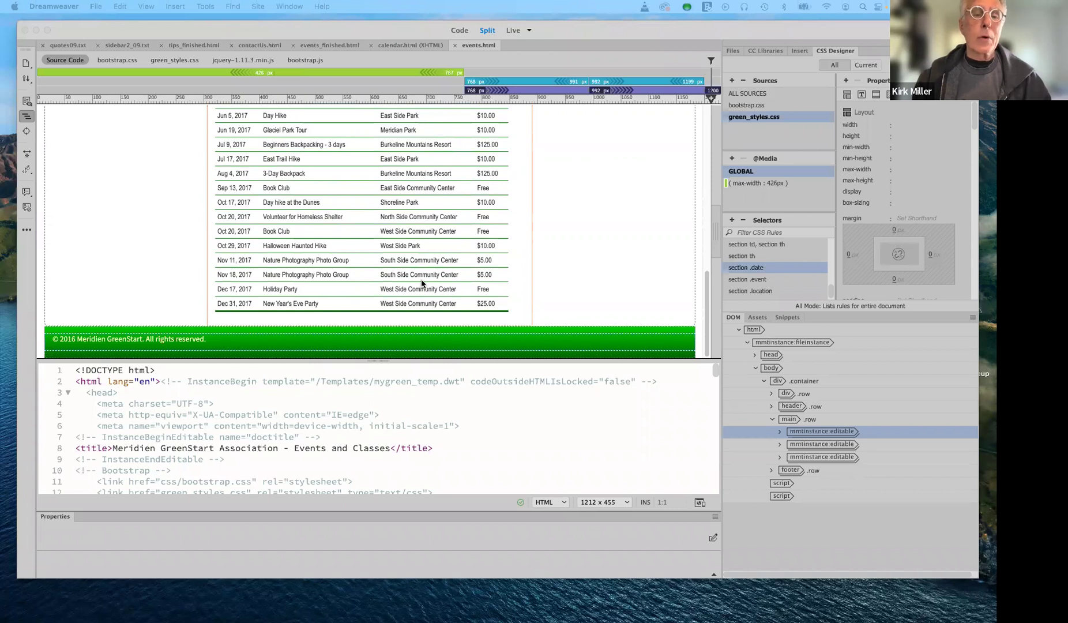
scroll(421, 283, "up", 5)
scroll(421, 283, "up", 3)
scroll(421, 283, "up", 4)
scroll(421, 283, "up", 3)
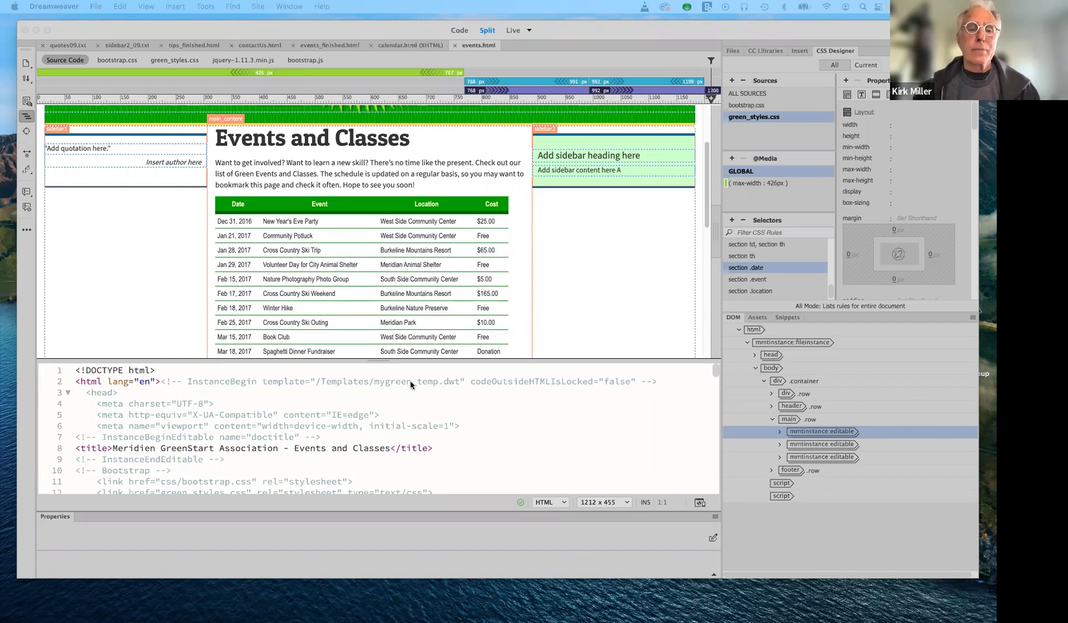
Enlarge the page preview by shrinking the code area, and bring the section .cost rule into view.
left_click(382, 364)
left_click_drag(381, 365, 370, 435)
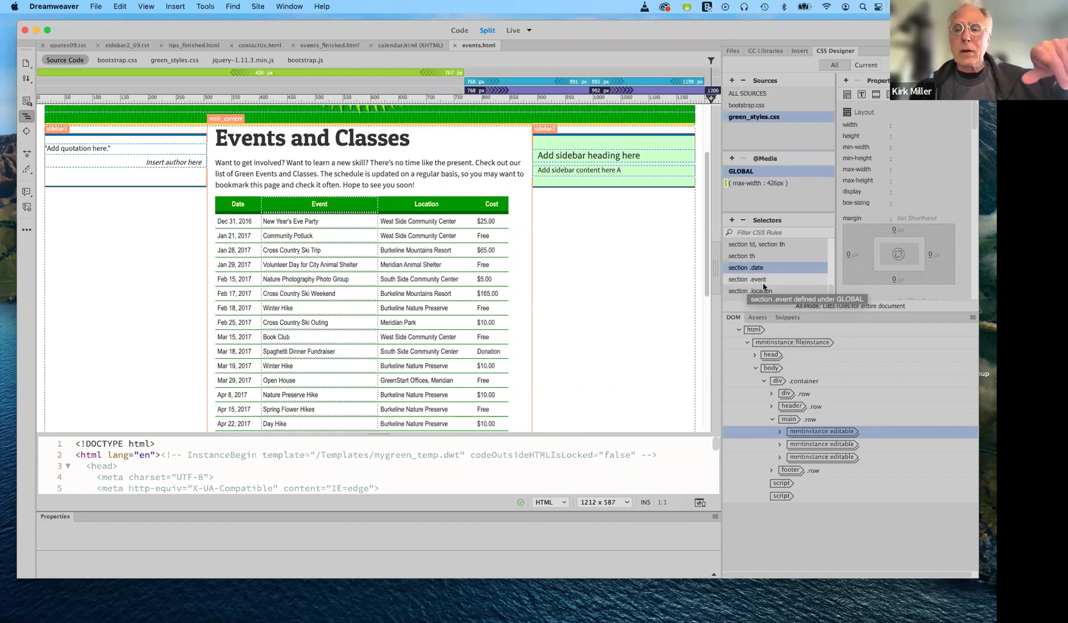
scroll(777, 280, "down", 1)
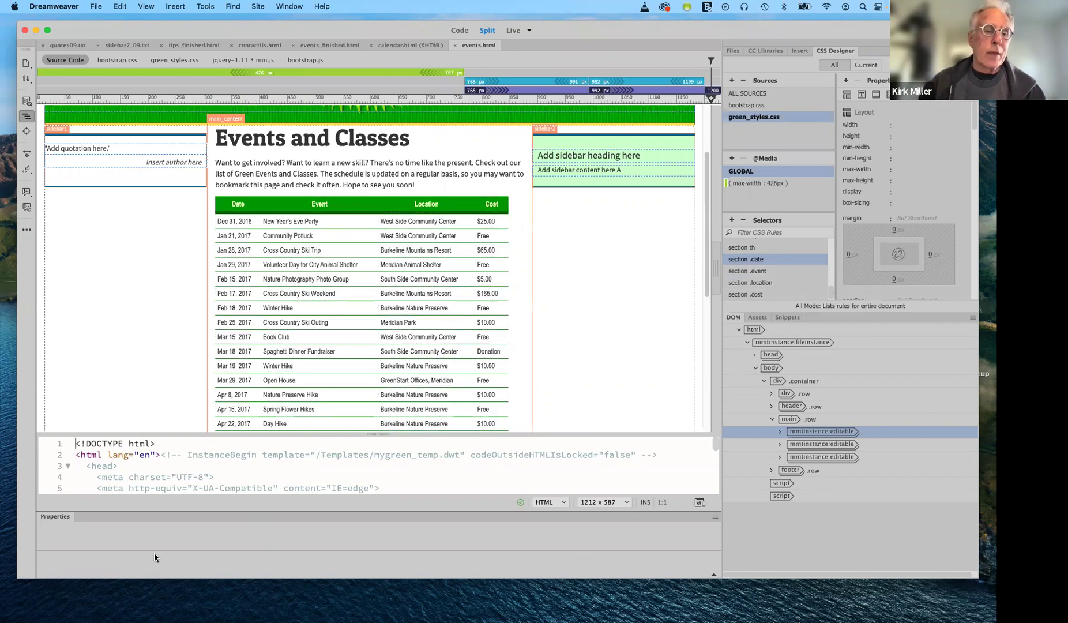
Check in Design view which class the Event, Date, Location and Cost columns each use, and return to Live view.
left_click(530, 32)
left_click(545, 56)
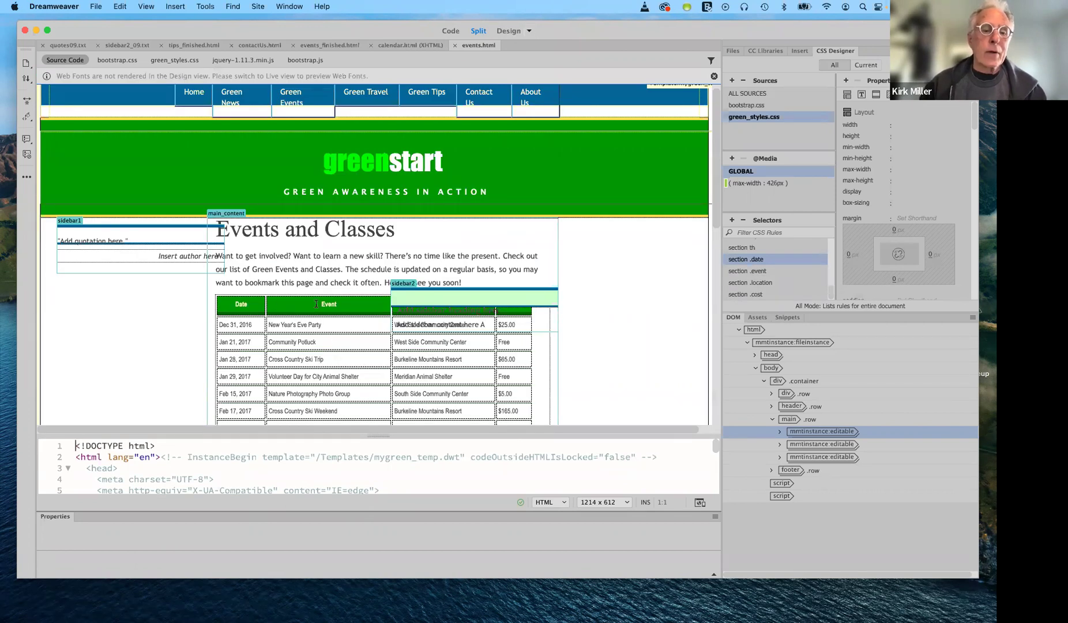
left_click_drag(310, 318, 297, 398)
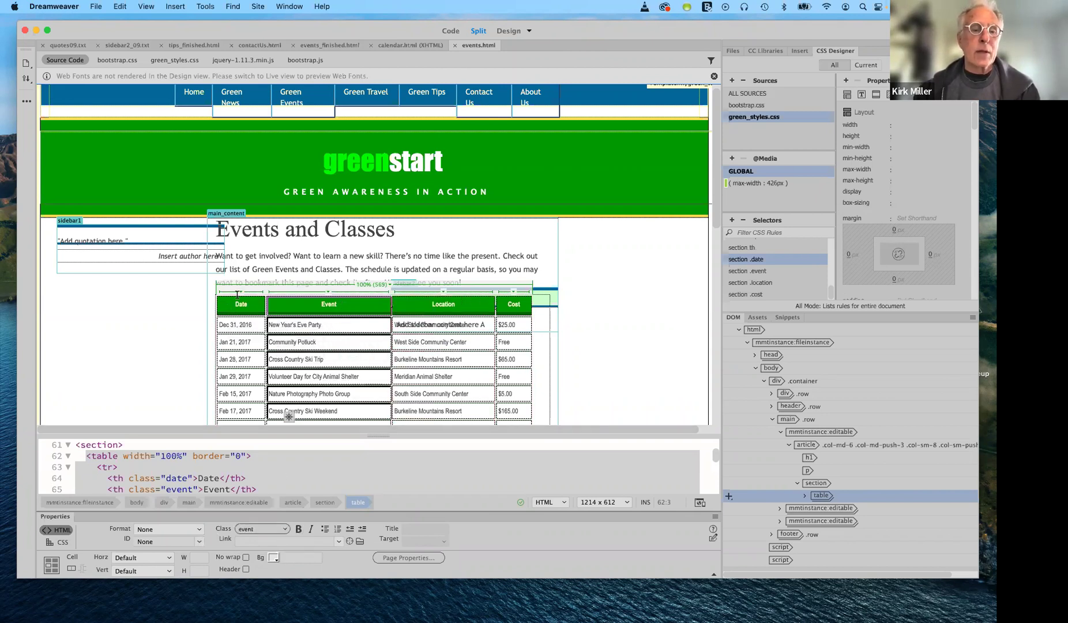
left_click_drag(236, 302, 232, 392)
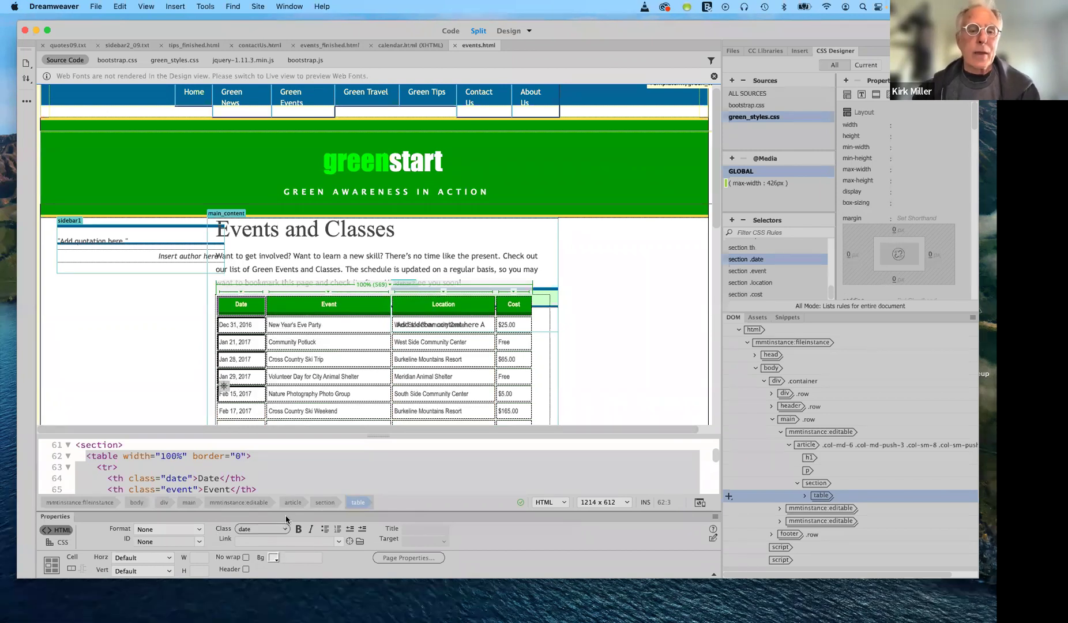
left_click_drag(457, 305, 448, 396)
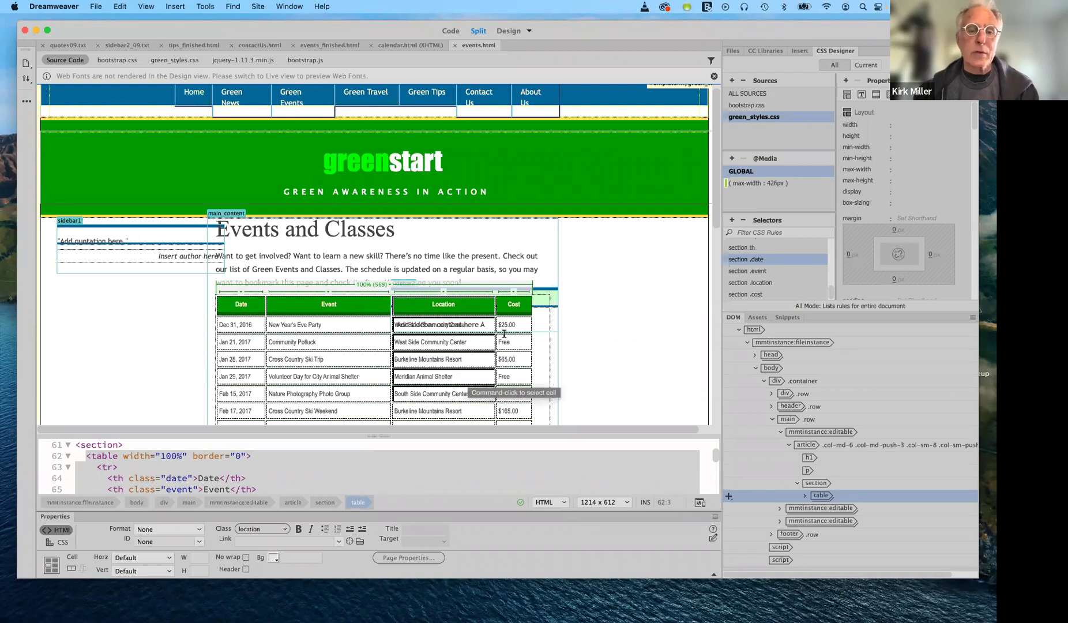
left_click_drag(514, 304, 506, 394)
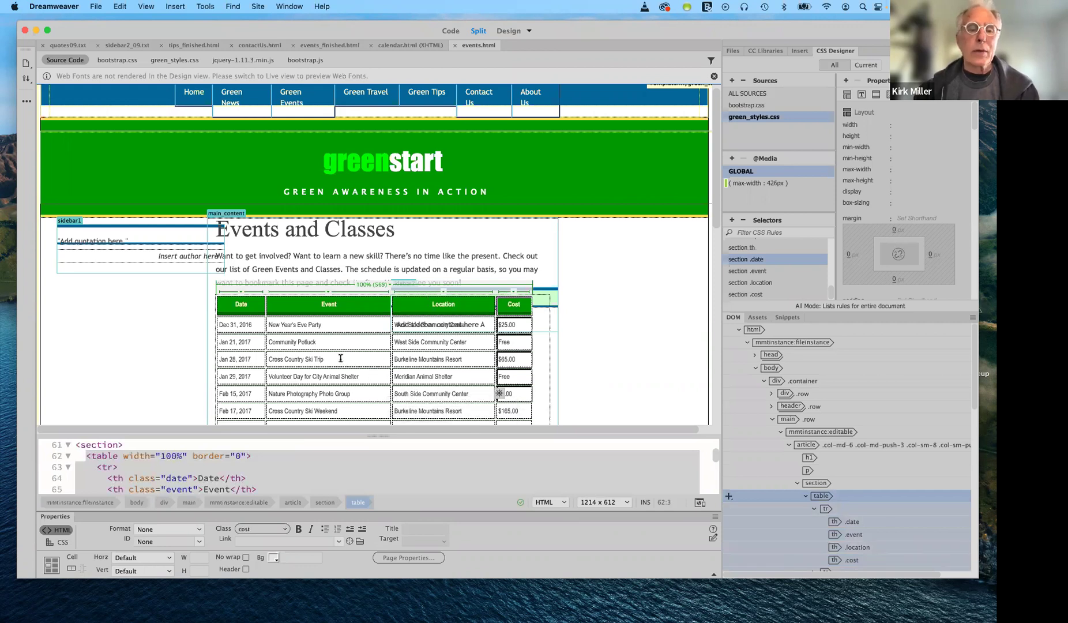
left_click(246, 324)
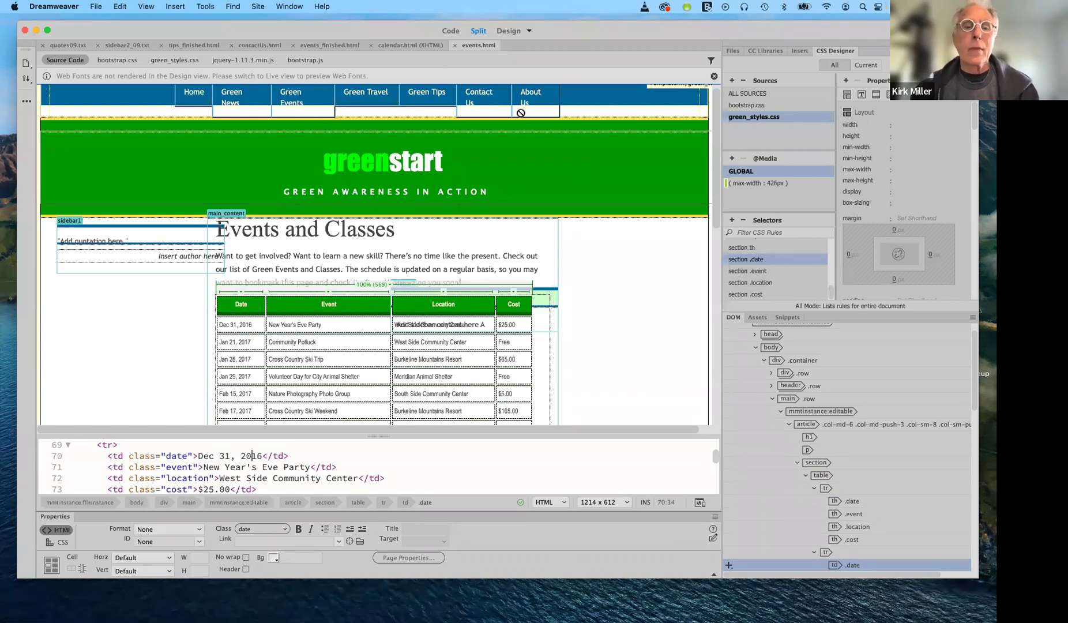
left_click(530, 31)
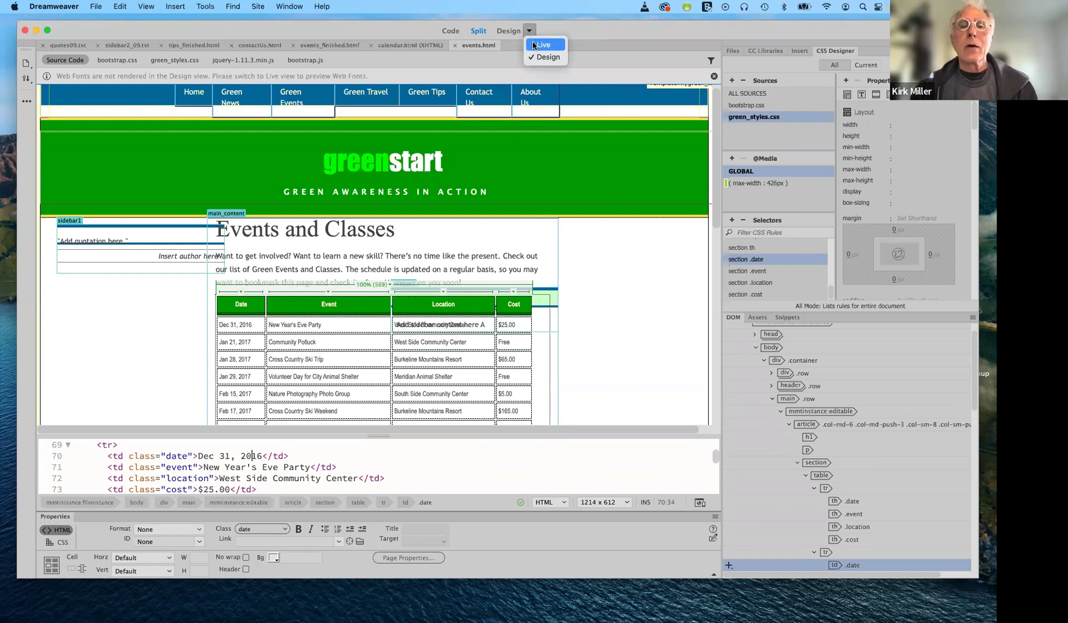
left_click(534, 45)
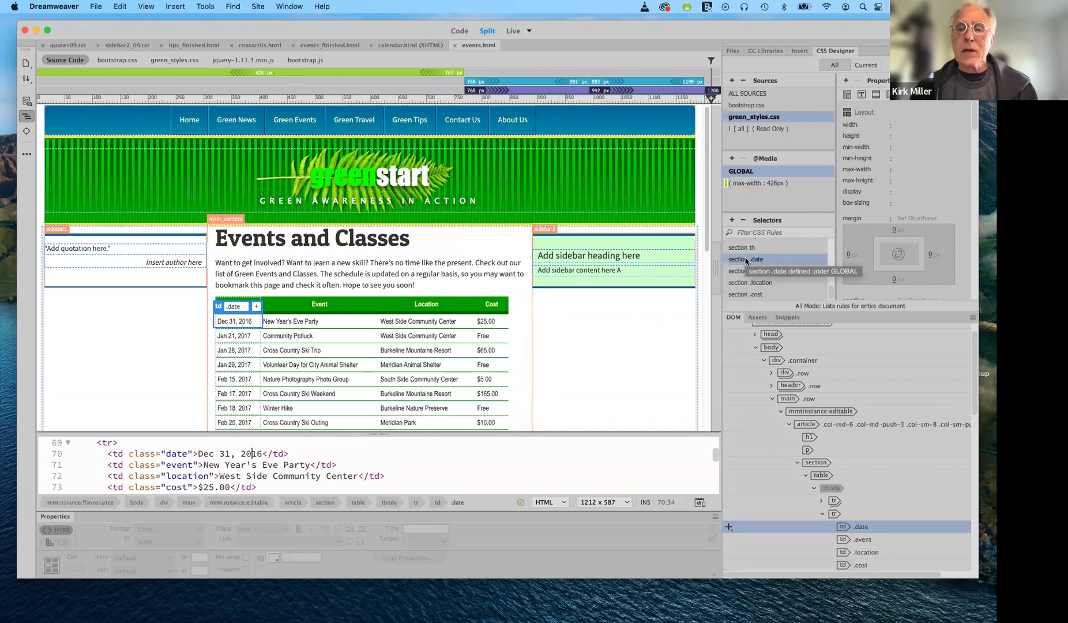
Set the width of the section .date rule in green_styles.css to 6 em.
left_click(214, 323)
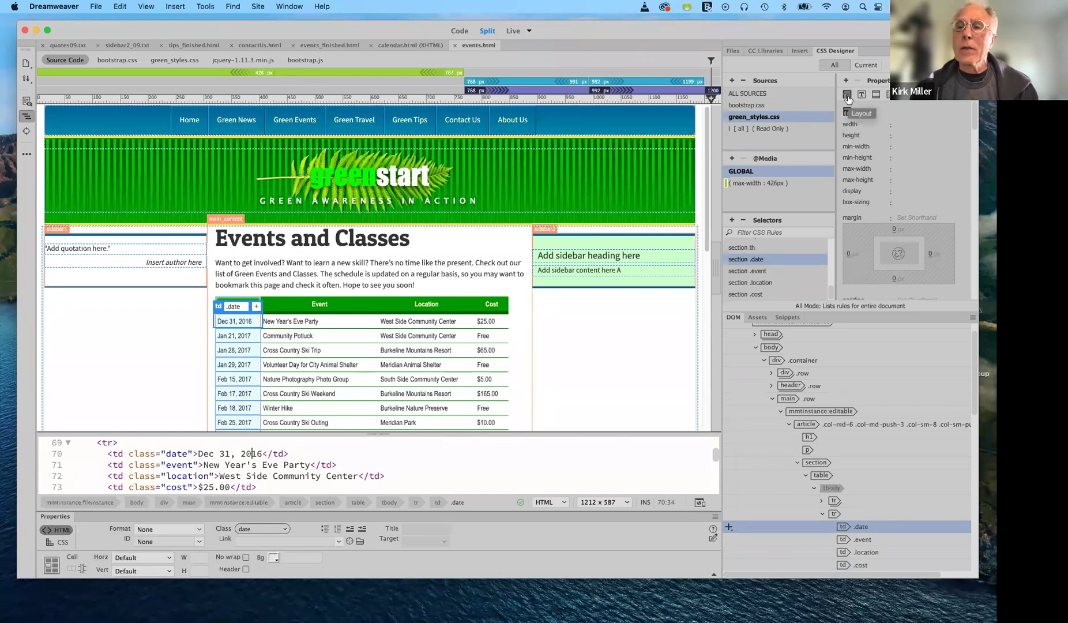
left_click(904, 126)
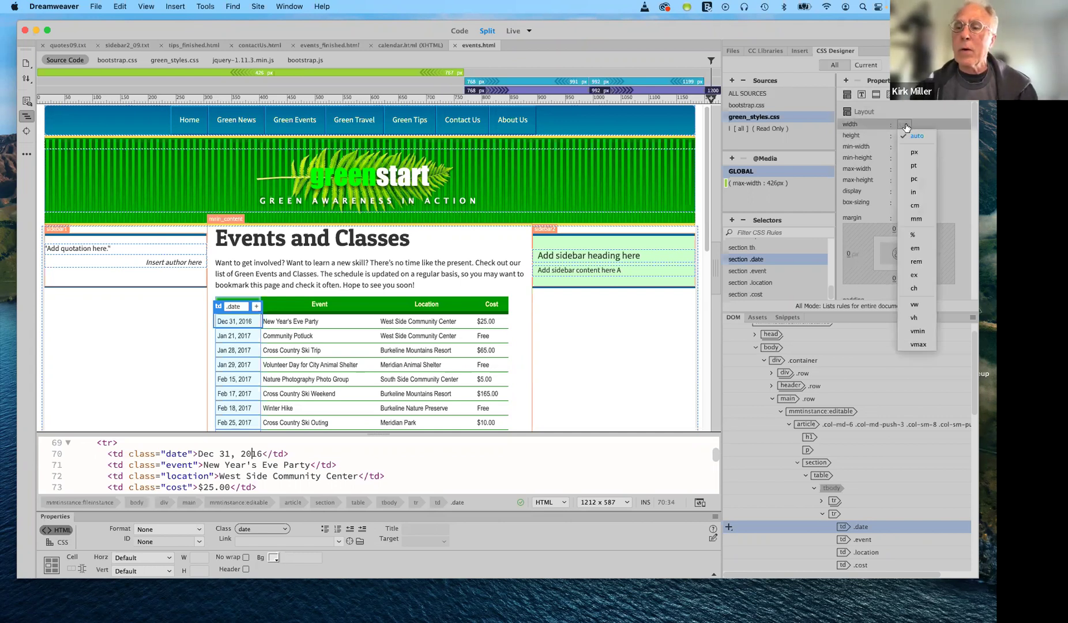
left_click(918, 250)
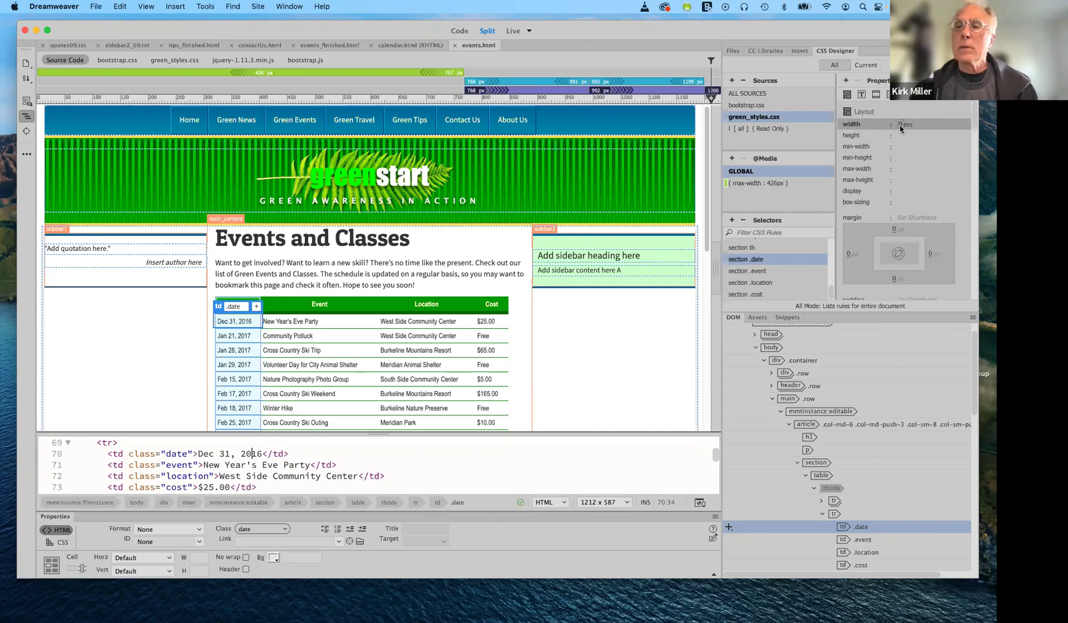
left_click(902, 124)
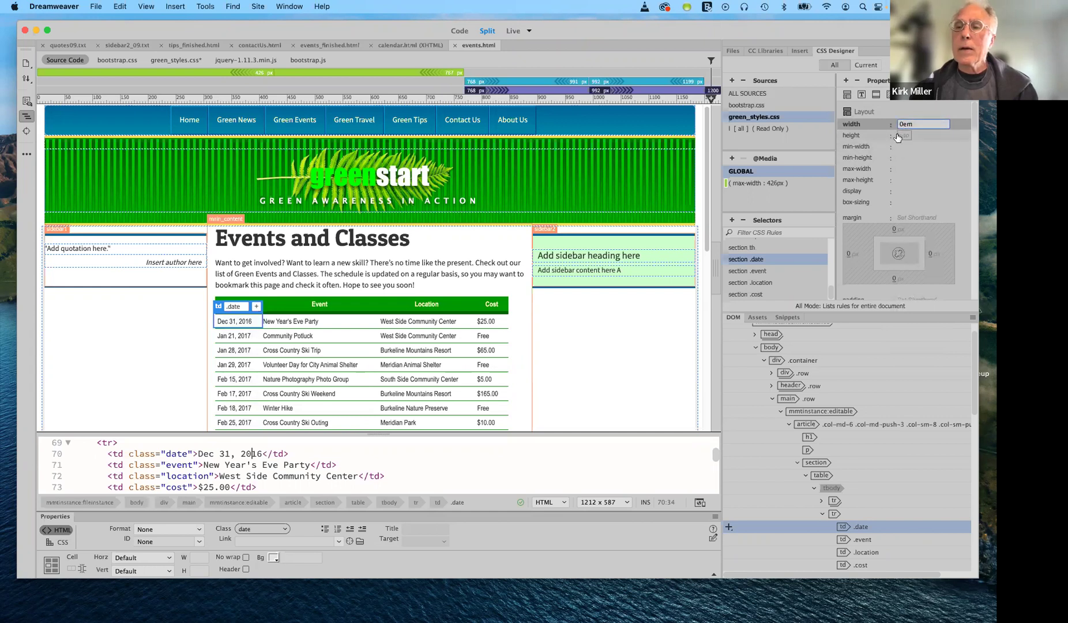
key("BackSpace")
type("6")
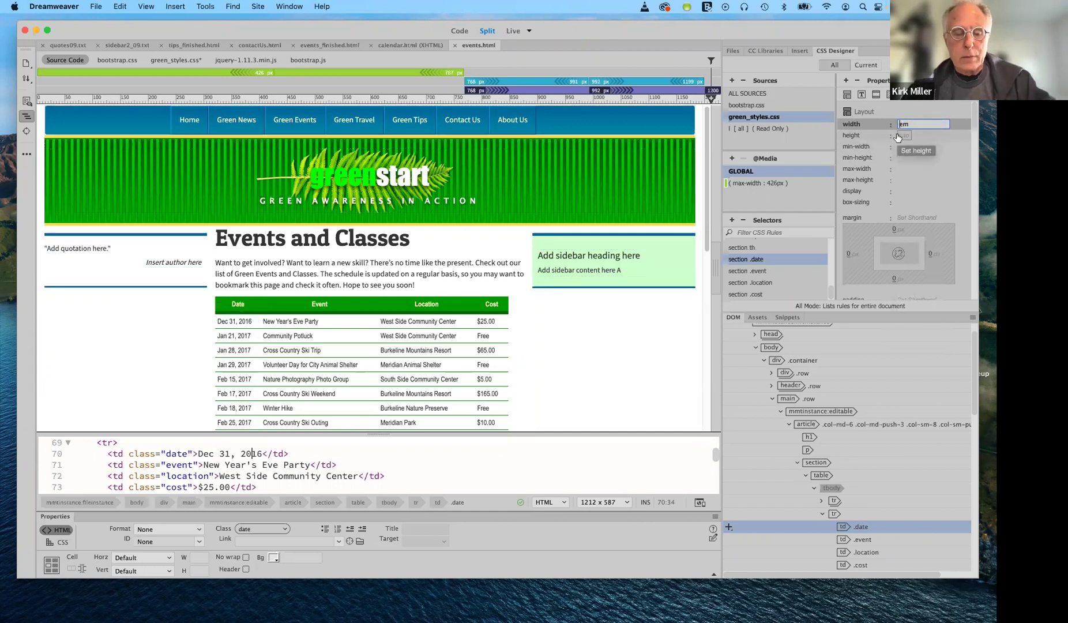
key("Return")
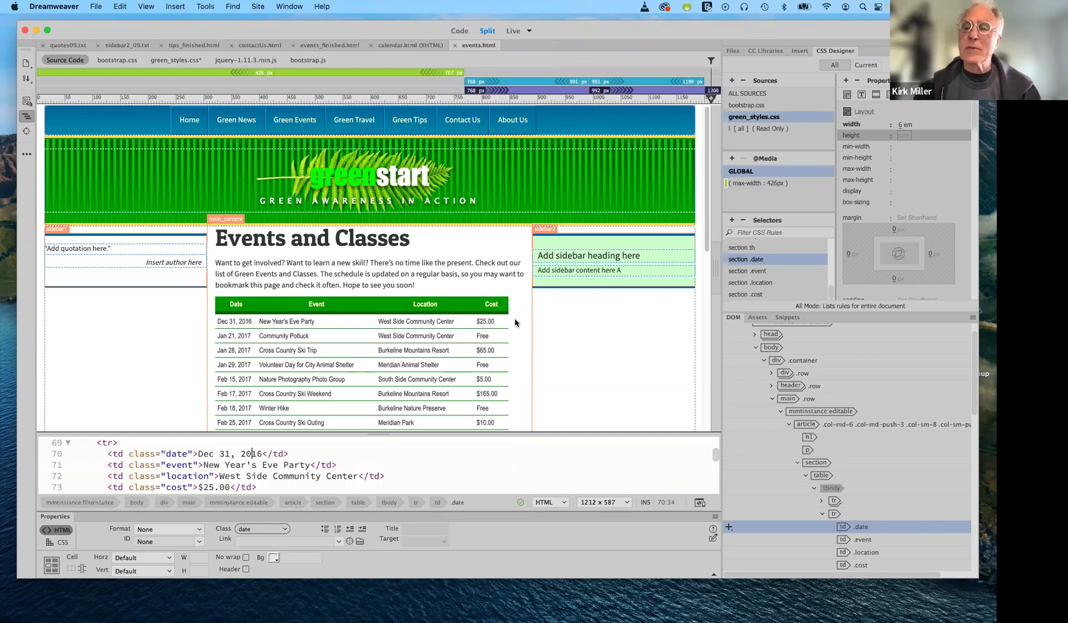
Set the width of the section .cost rule in green_styles.css to 4 em.
left_click(754, 294)
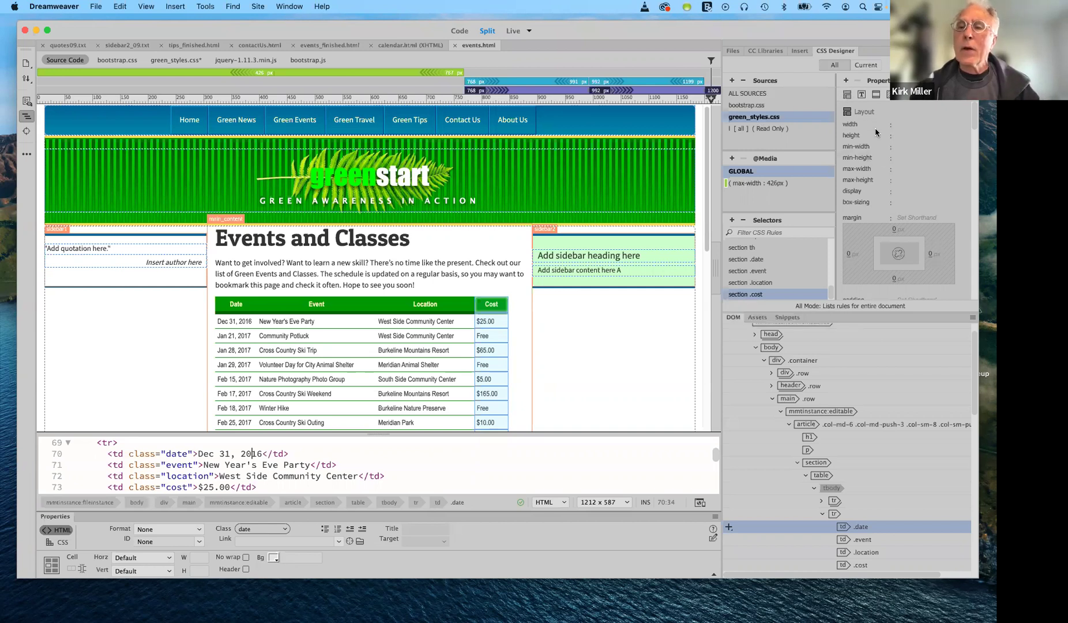
left_click(904, 125)
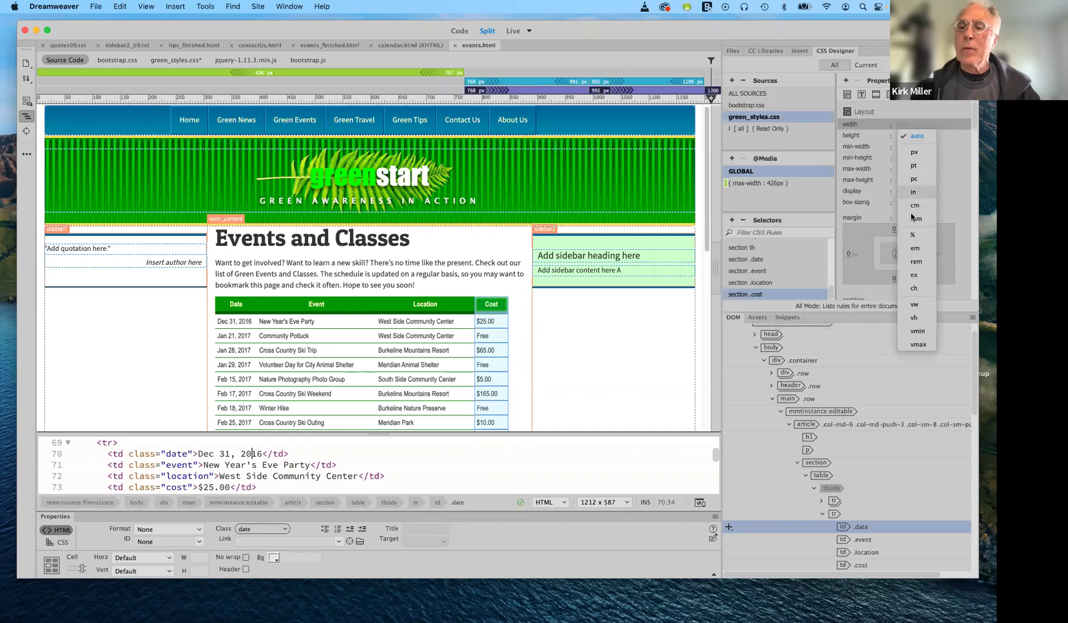
left_click(915, 248)
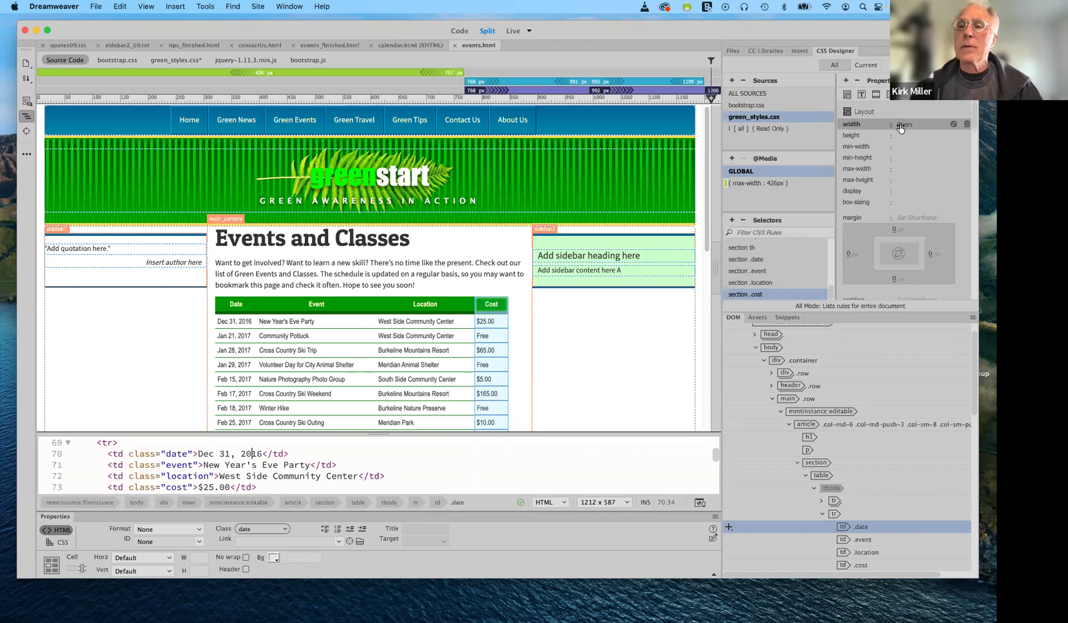
left_click(902, 125)
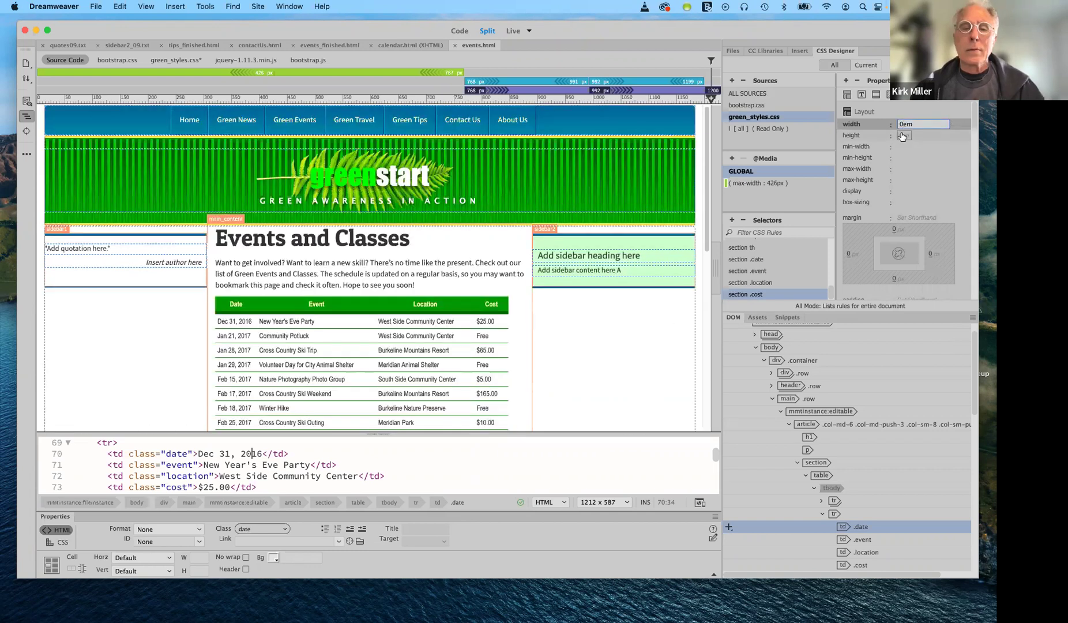
double_click(901, 124)
type("4")
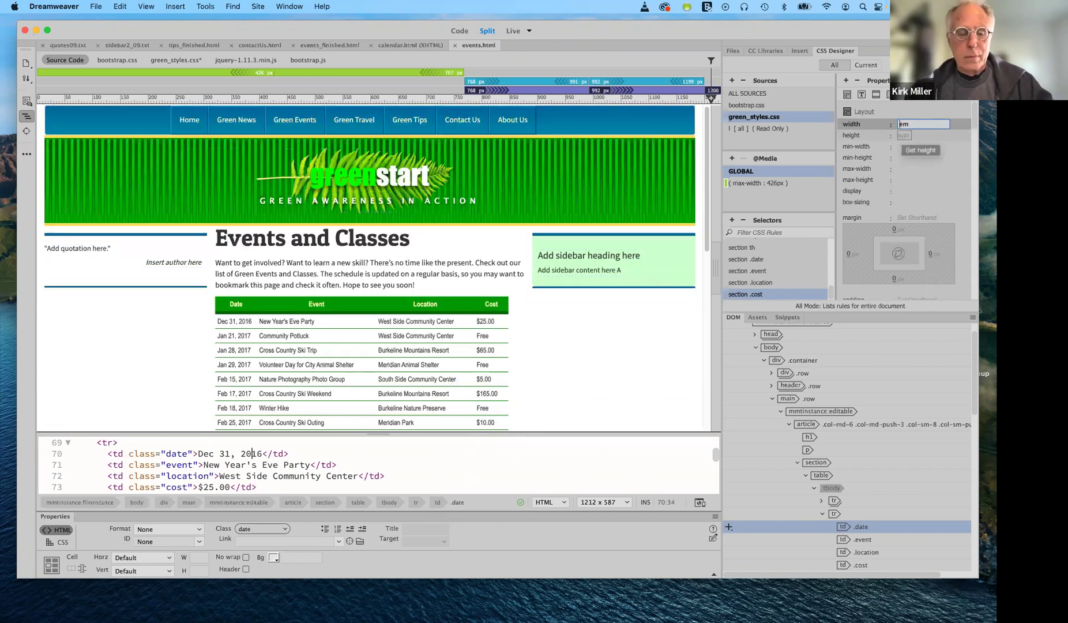
key("Return")
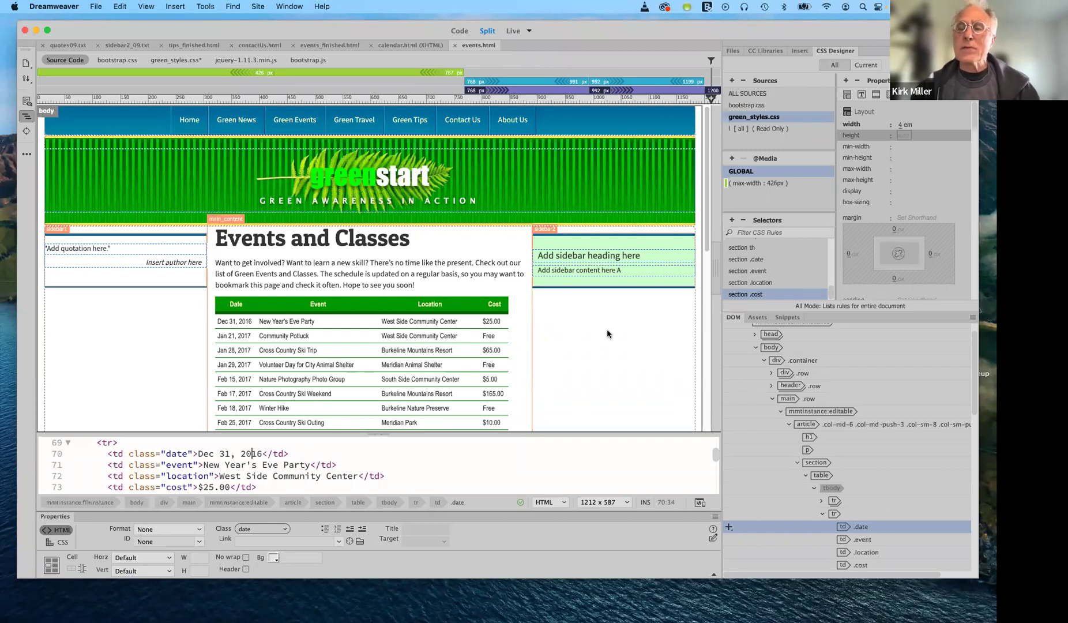
Set the text alignment of the section .cost rule to center.
left_click(862, 94)
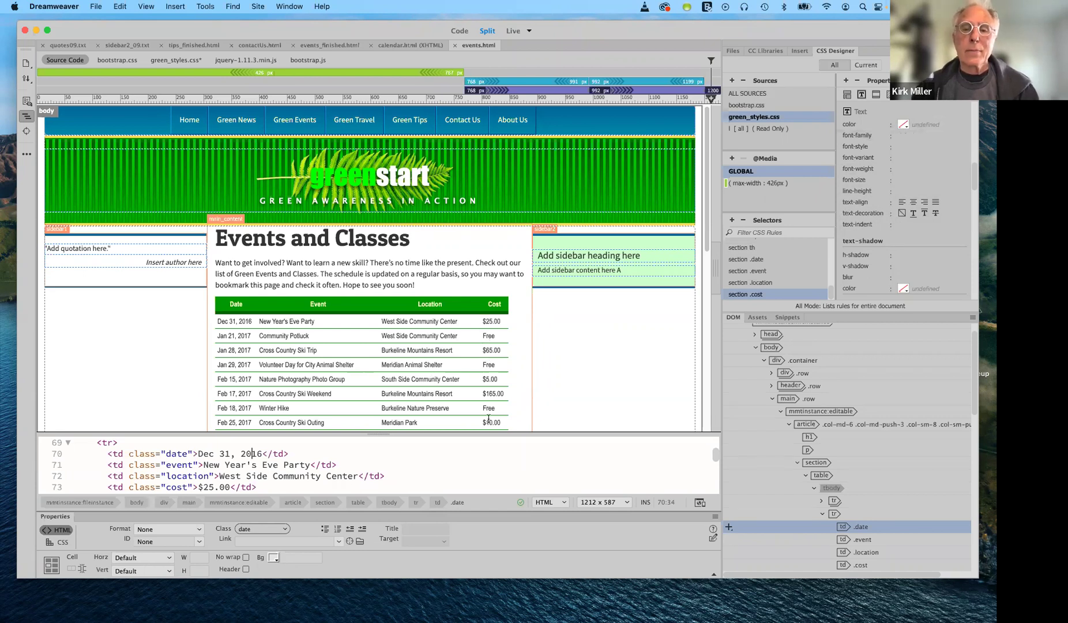
left_click(913, 203)
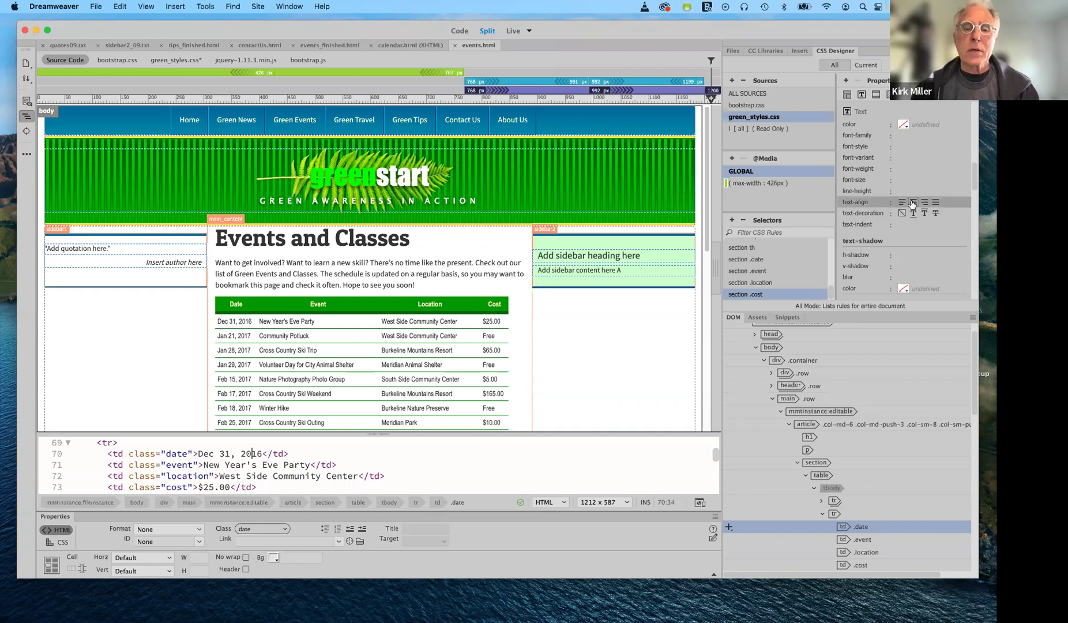
left_click(912, 203)
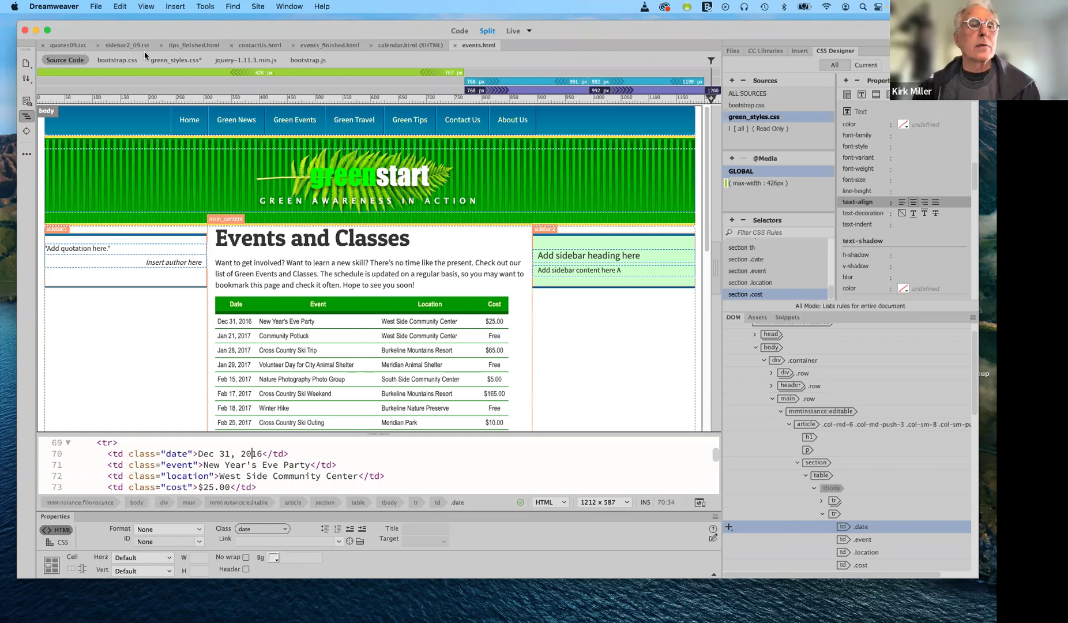
Save all open files and review the events table down to its last row.
left_click(96, 6)
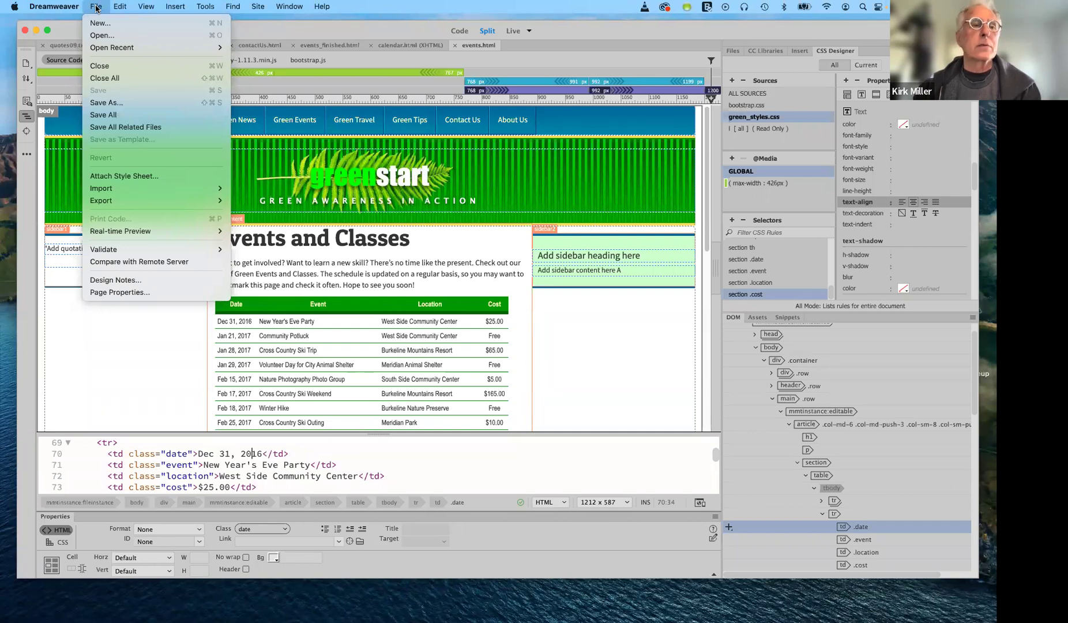
left_click(109, 115)
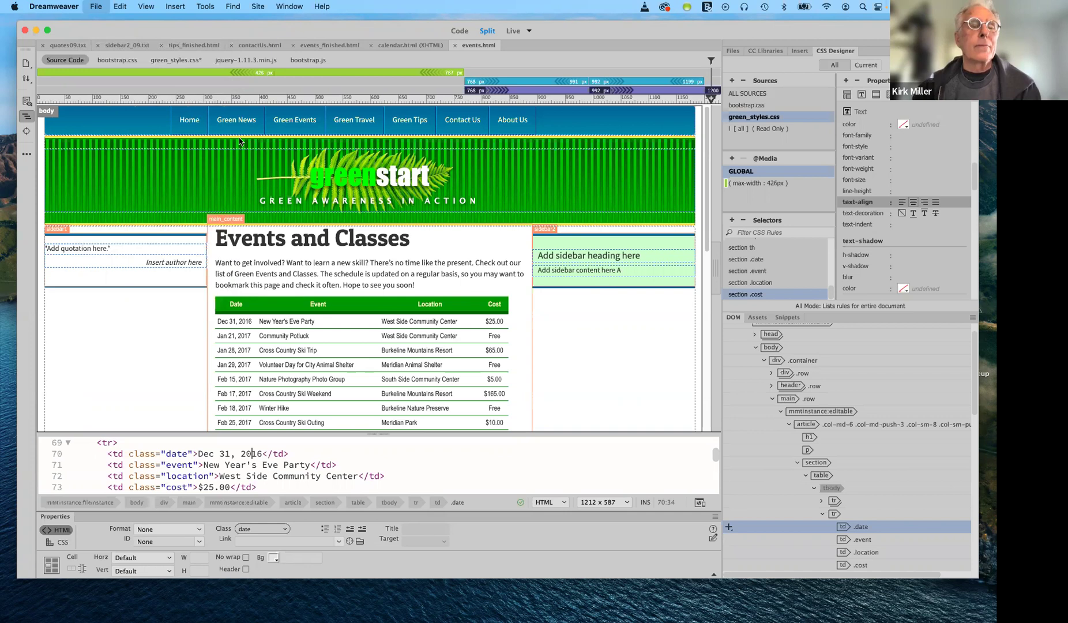
key("super+s")
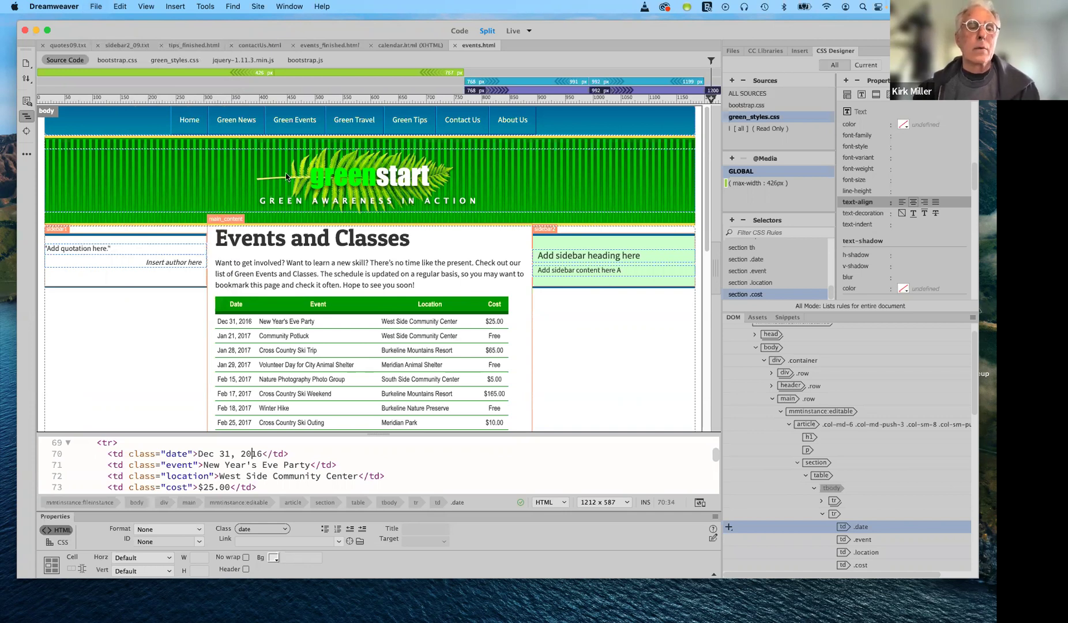
scroll(433, 347, "down", 5)
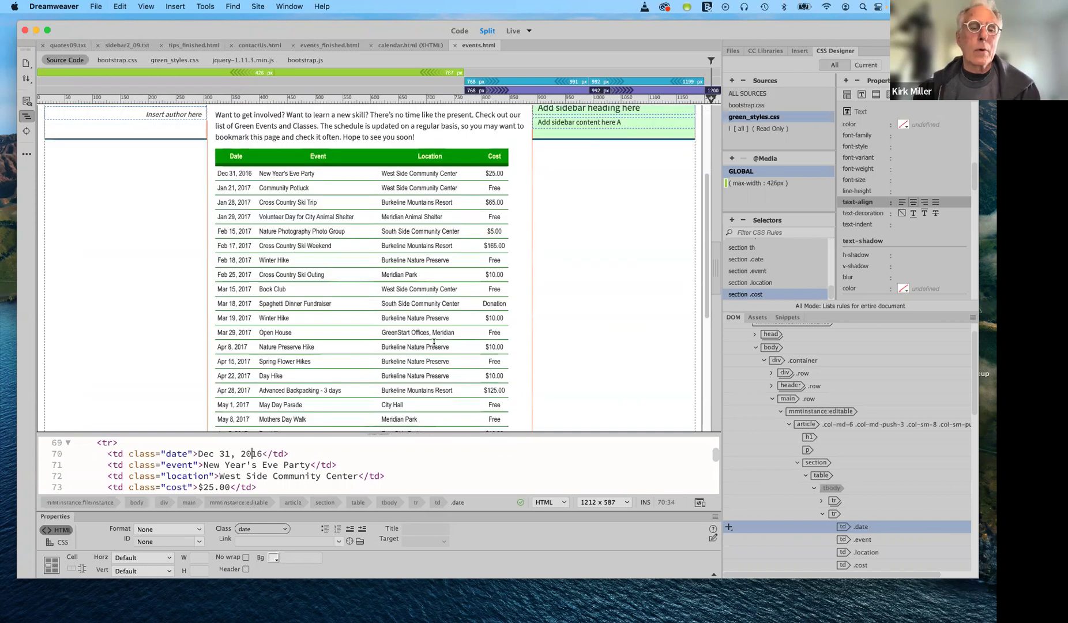
scroll(434, 342, "down", 8)
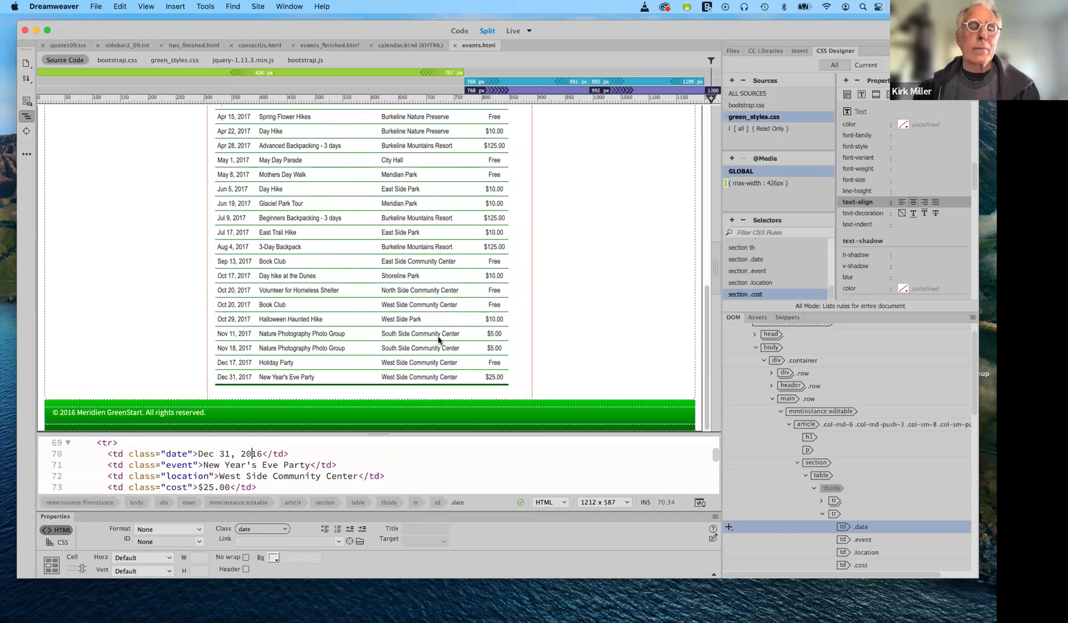
scroll(439, 339, "up", 1)
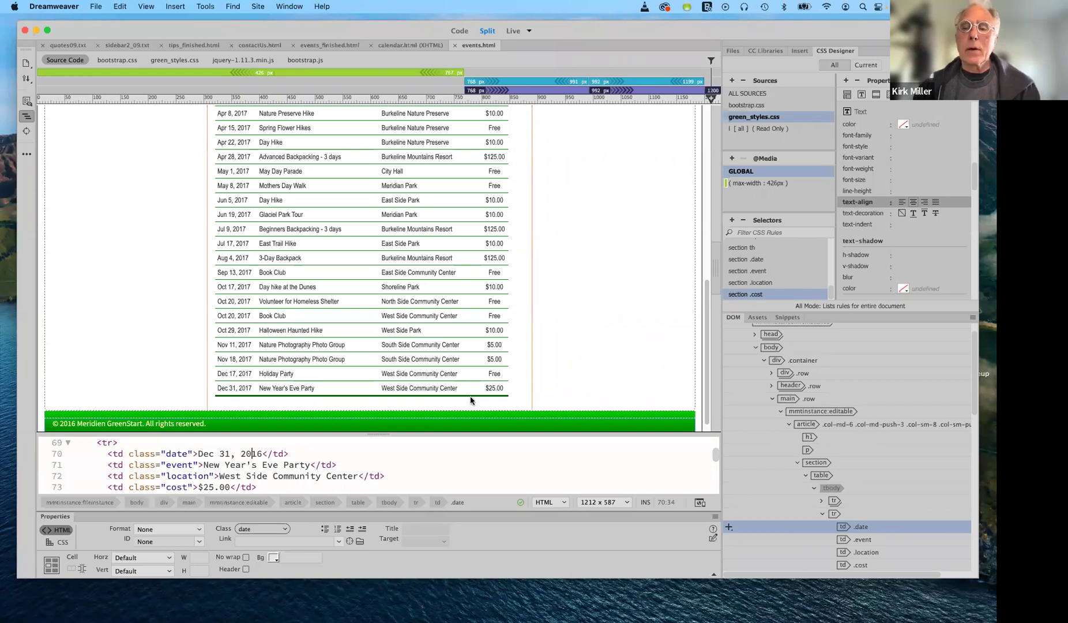
Switch to Mobirise and look over the Home page of workInProgress2021 down to the image gallery.
key("ctrl+Right")
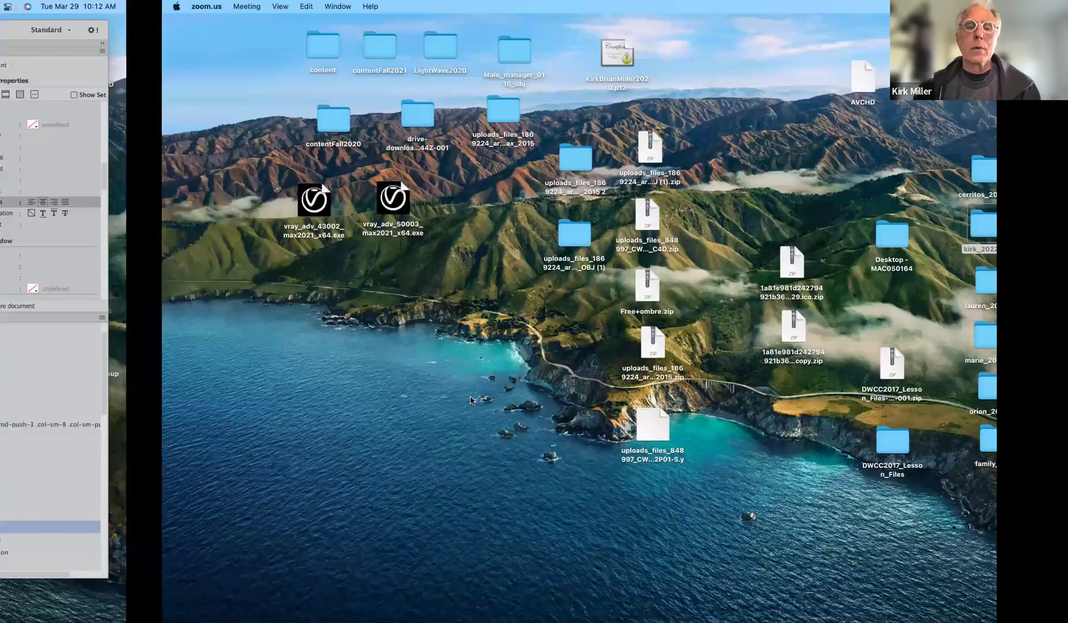
key("ctrl+Left")
key("super+Tab")
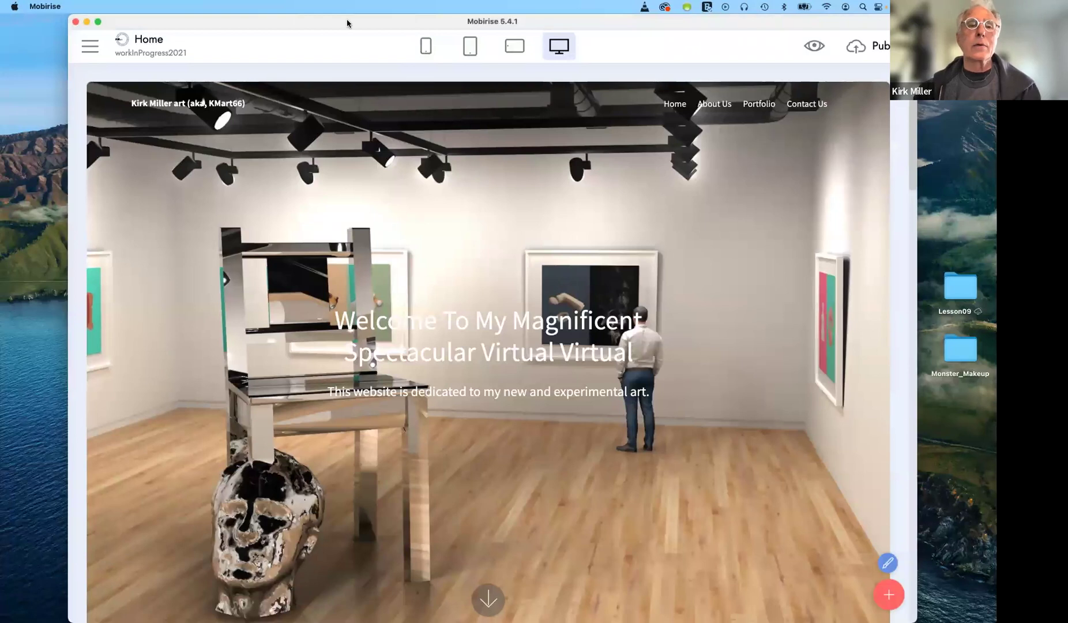
left_click_drag(345, 22, 338, 27)
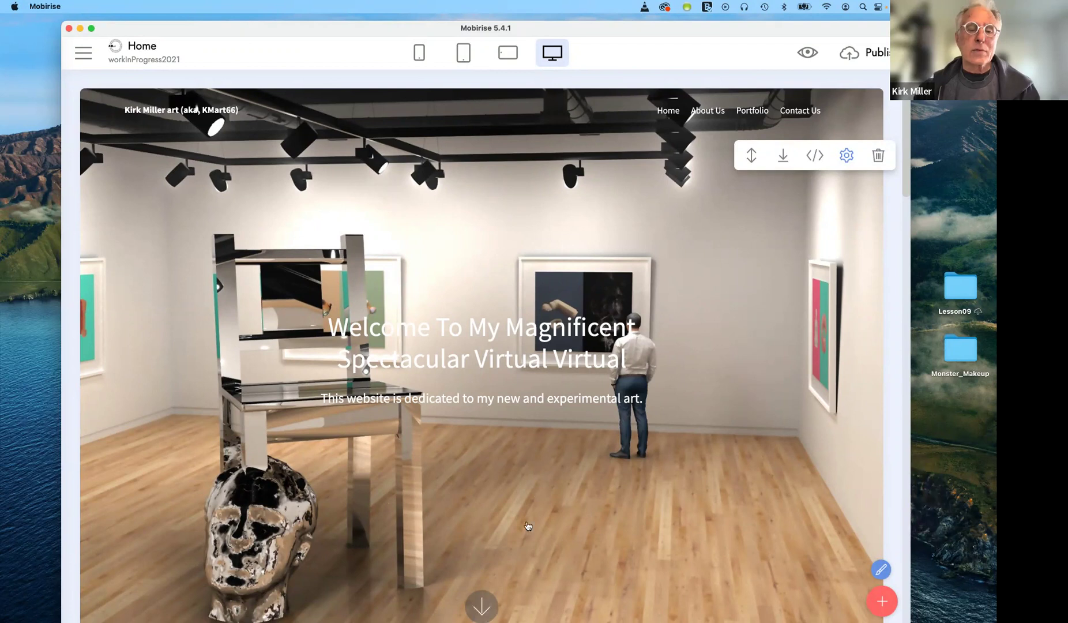
scroll(529, 535, "down", 7)
scroll(529, 525, "down", 5)
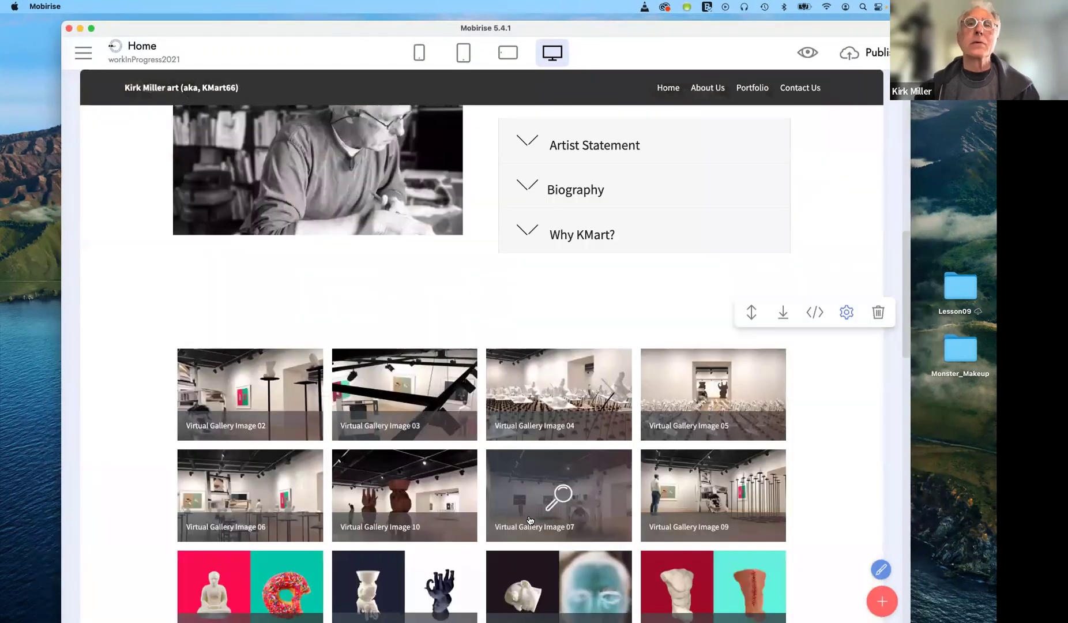
scroll(530, 519, "down", 4)
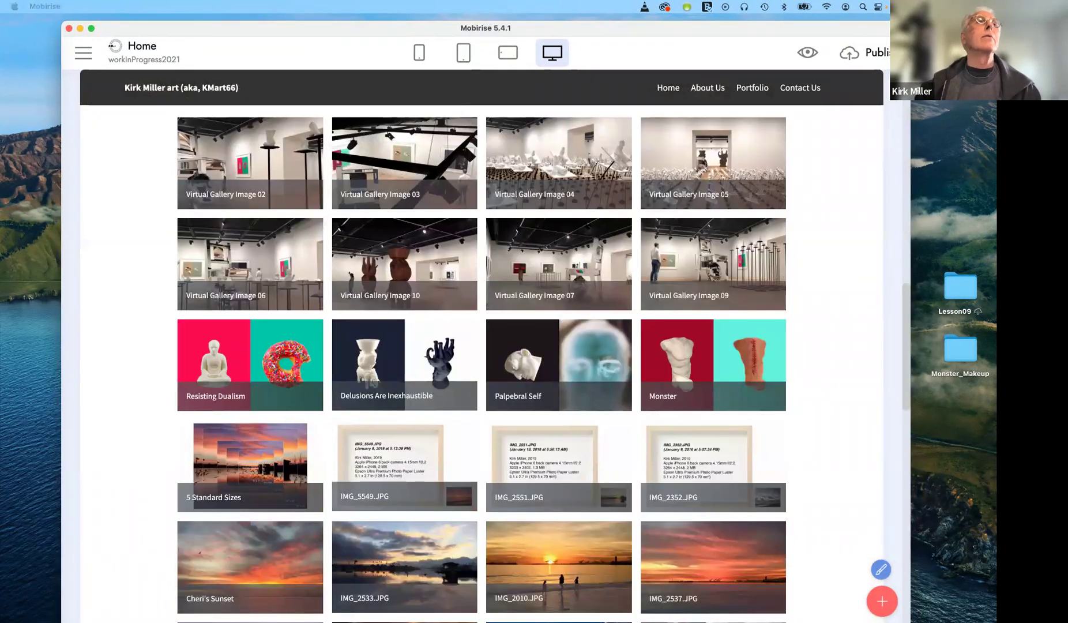
Switch to Firefox and look through the published site's About section, image gallery and contact form.
key("super+Tab")
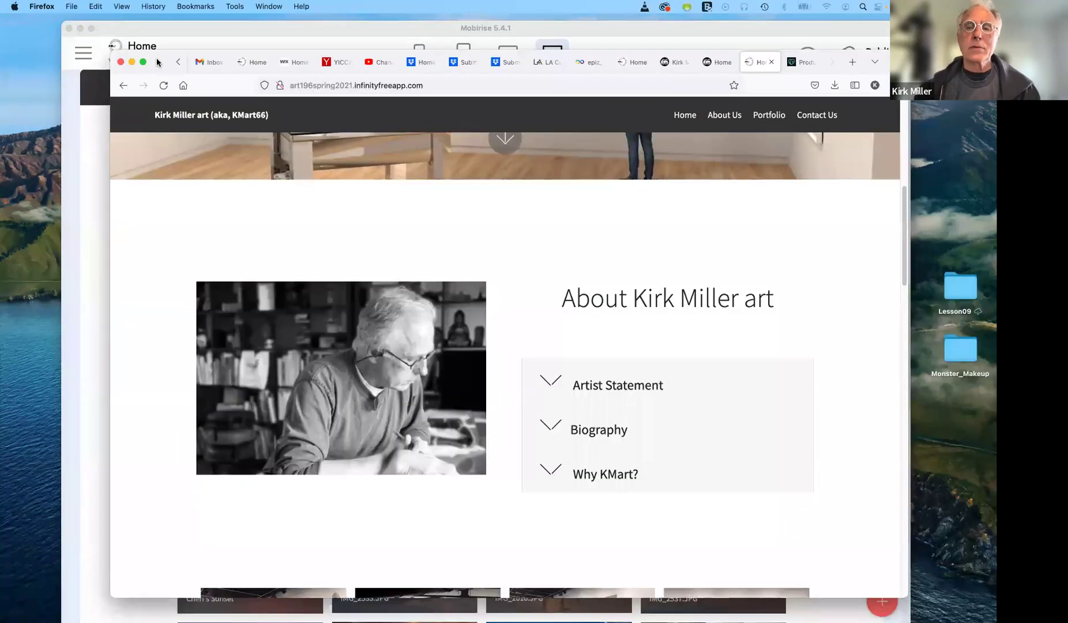
left_click(682, 117)
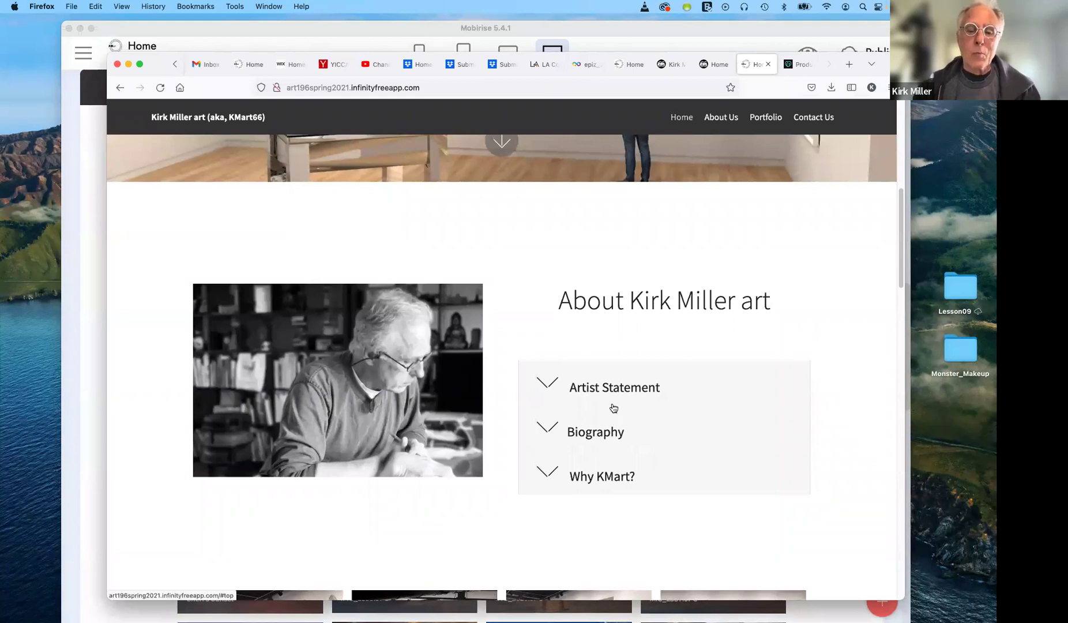
scroll(614, 408, "down", 6)
scroll(613, 408, "down", 15)
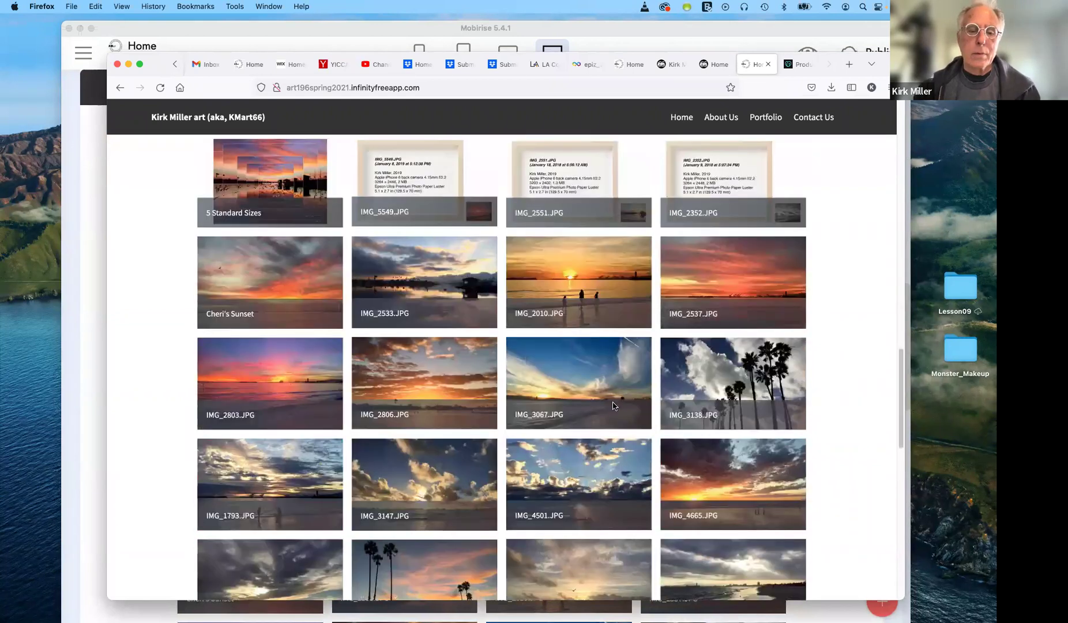
scroll(613, 405, "up", 7)
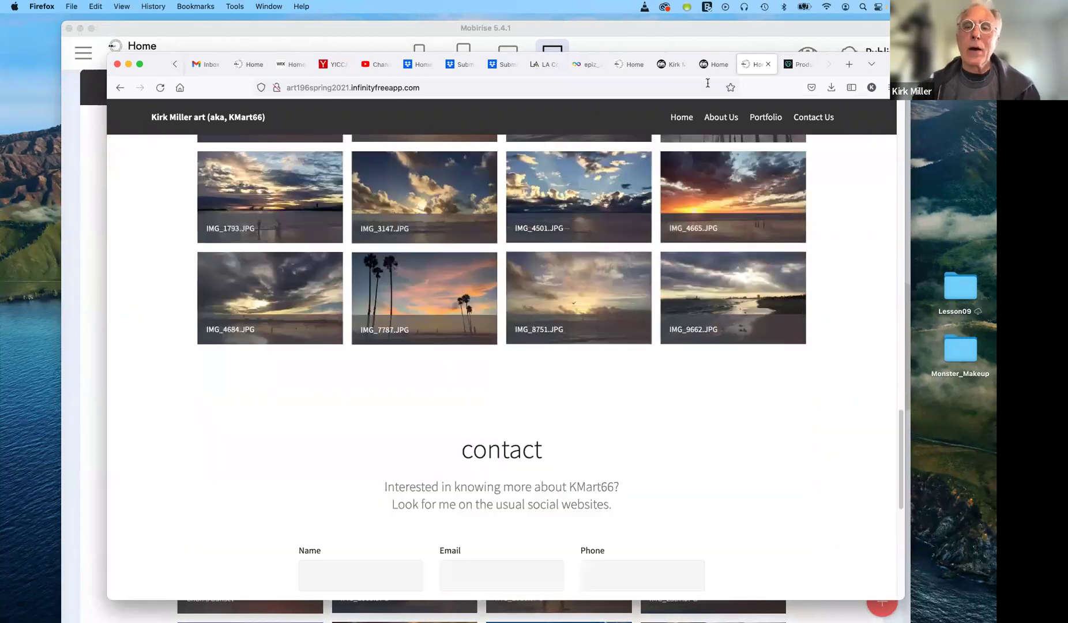
scroll(715, 117, "up", 9)
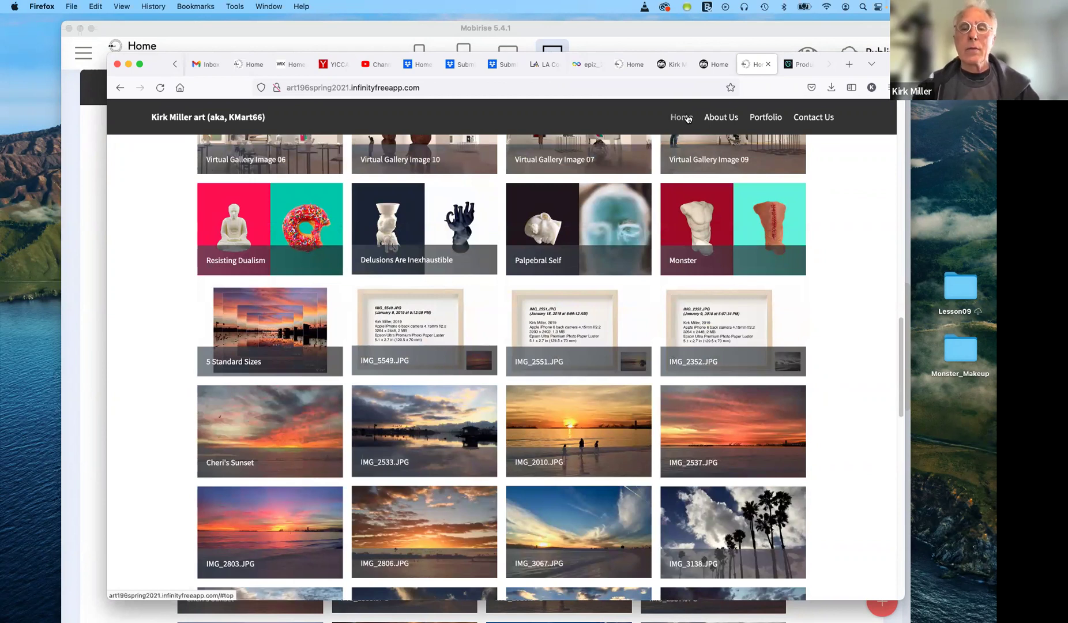
Test the published page's Home, About Us, Portfolio and Contact Us navigation links, finishing back at Home.
left_click(688, 119)
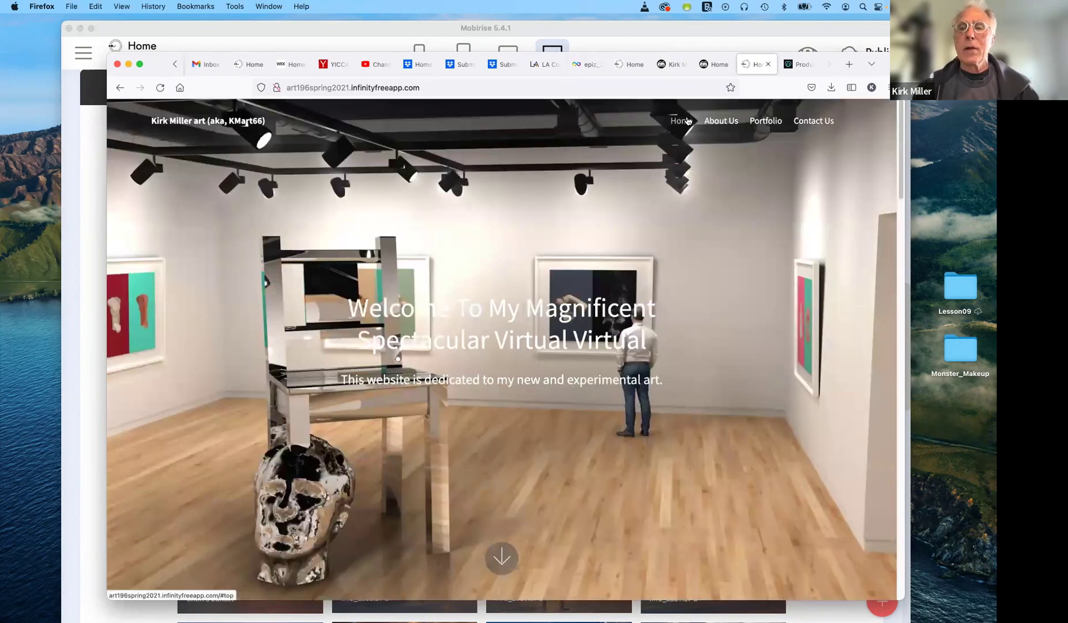
left_click(723, 120)
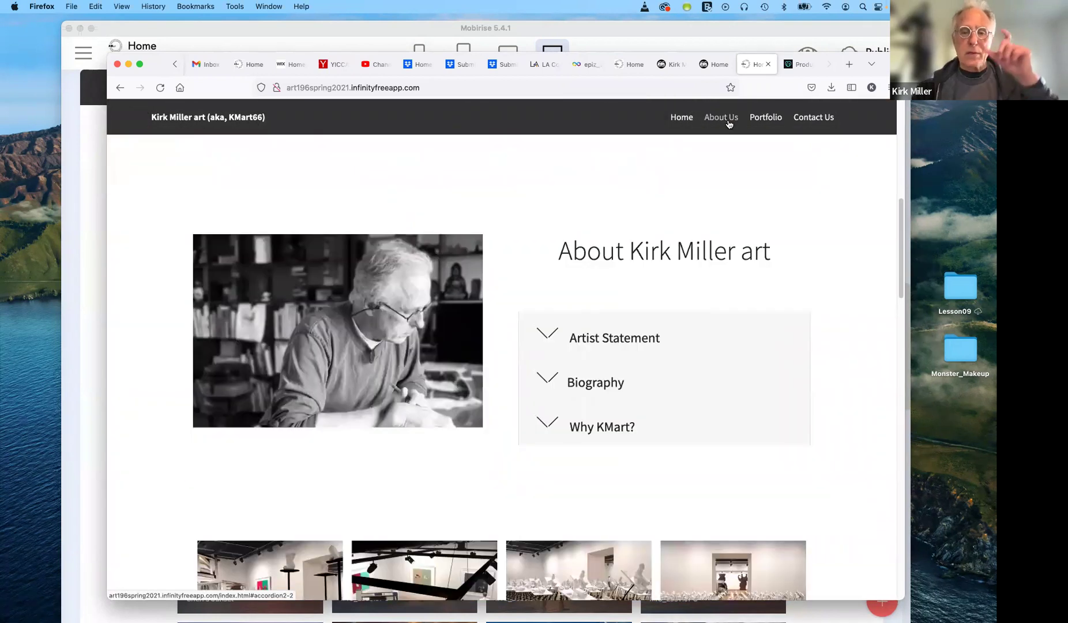
scroll(766, 121, "down", 1)
left_click(766, 119)
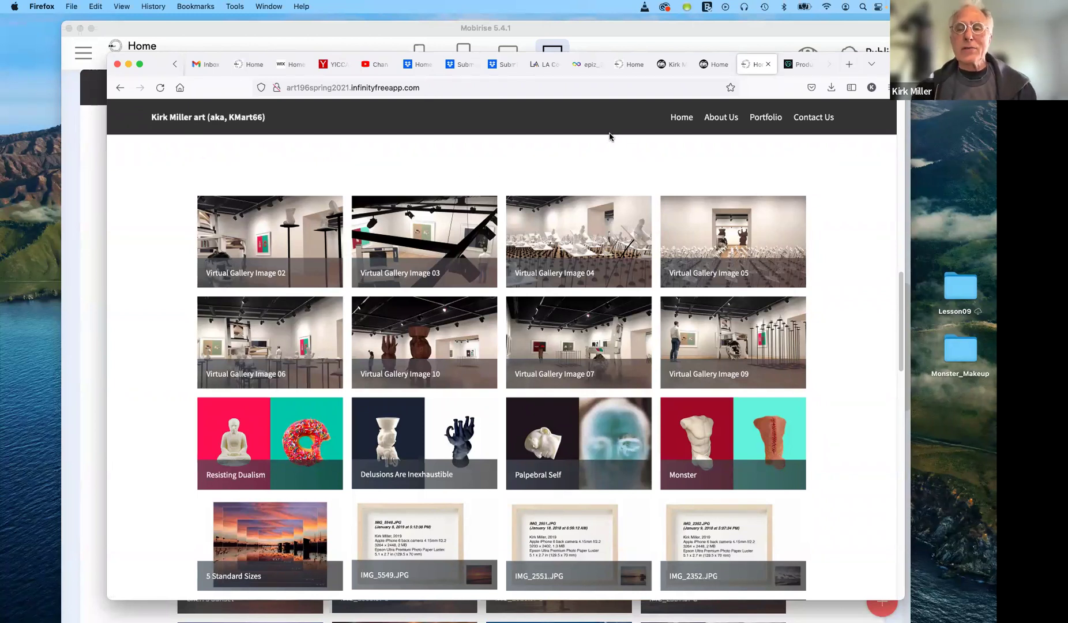
left_click(801, 119)
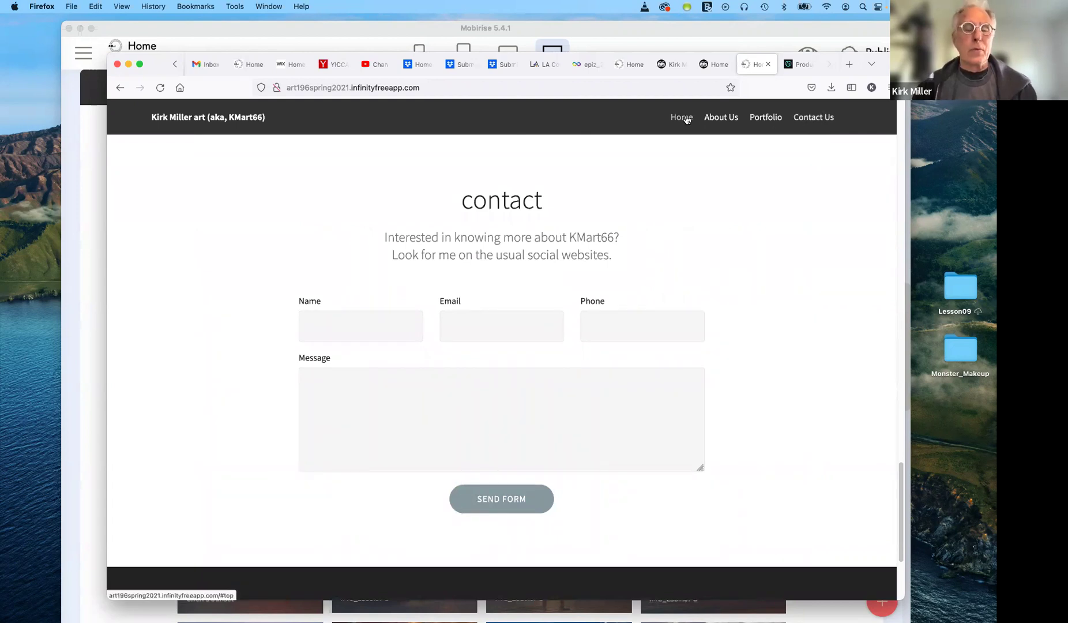
left_click(688, 118)
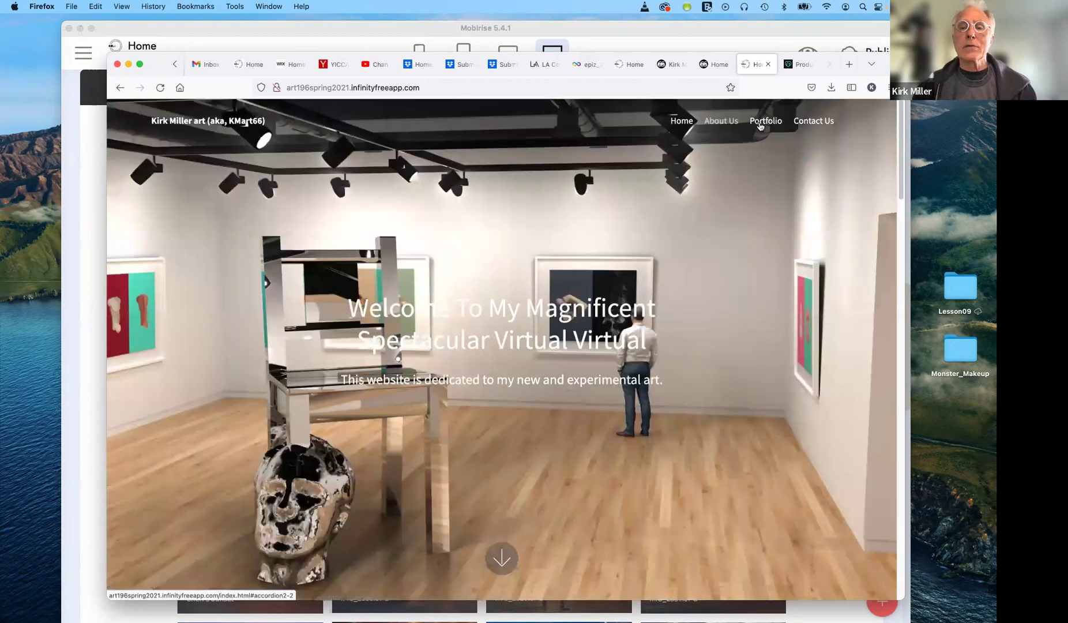
left_click(760, 122)
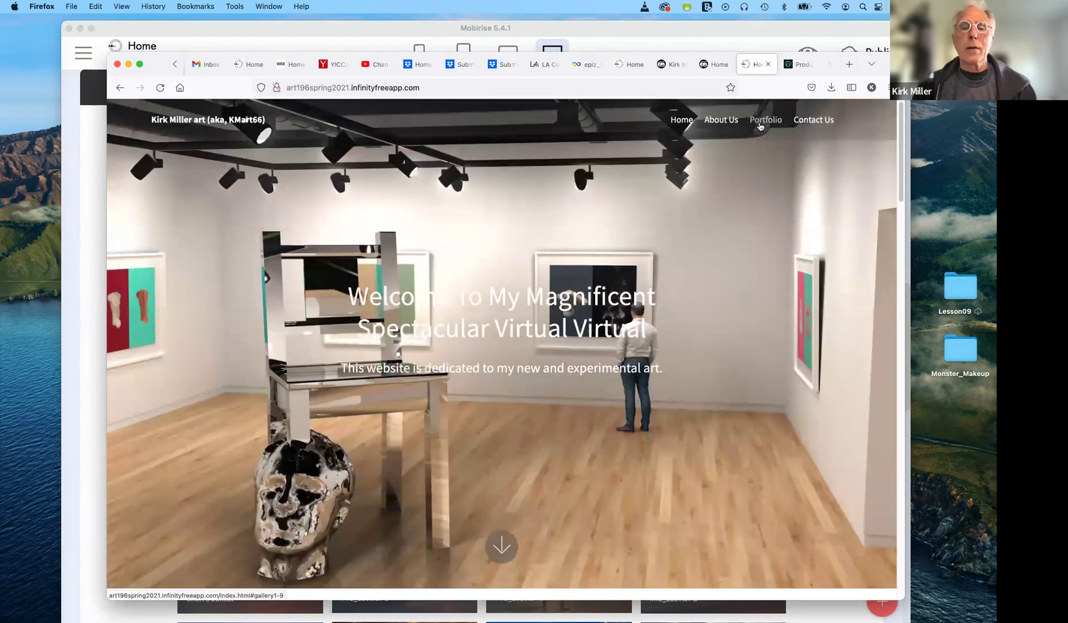
left_click(679, 119)
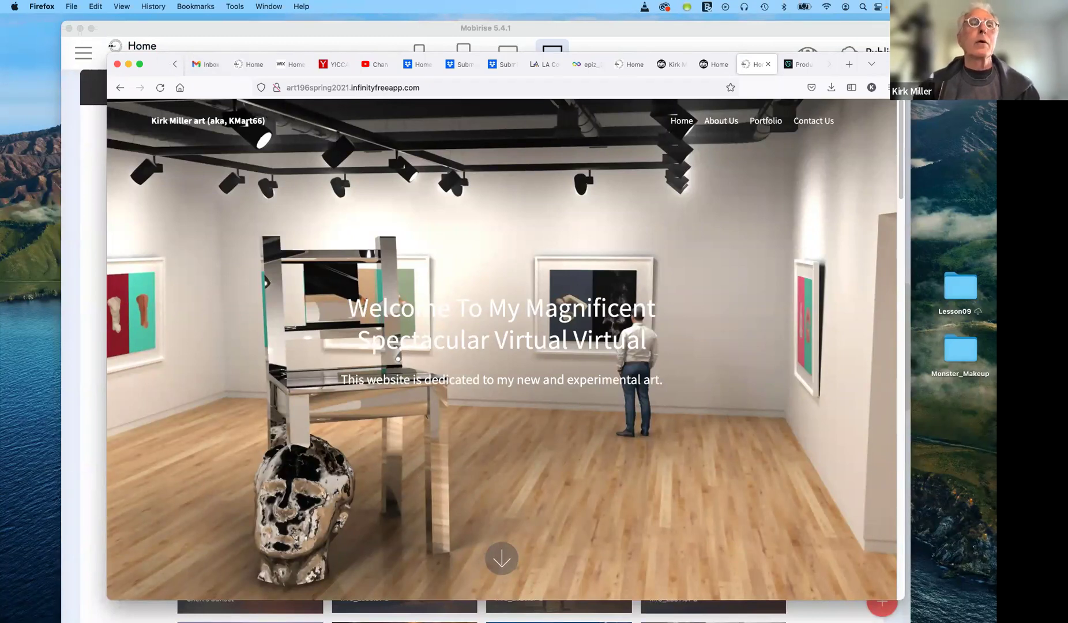
Minimize the browser and preview the Mobirise page in mobile and tablet views, finishing in desktop view.
left_click_drag(153, 68, 177, 29)
key("super+m")
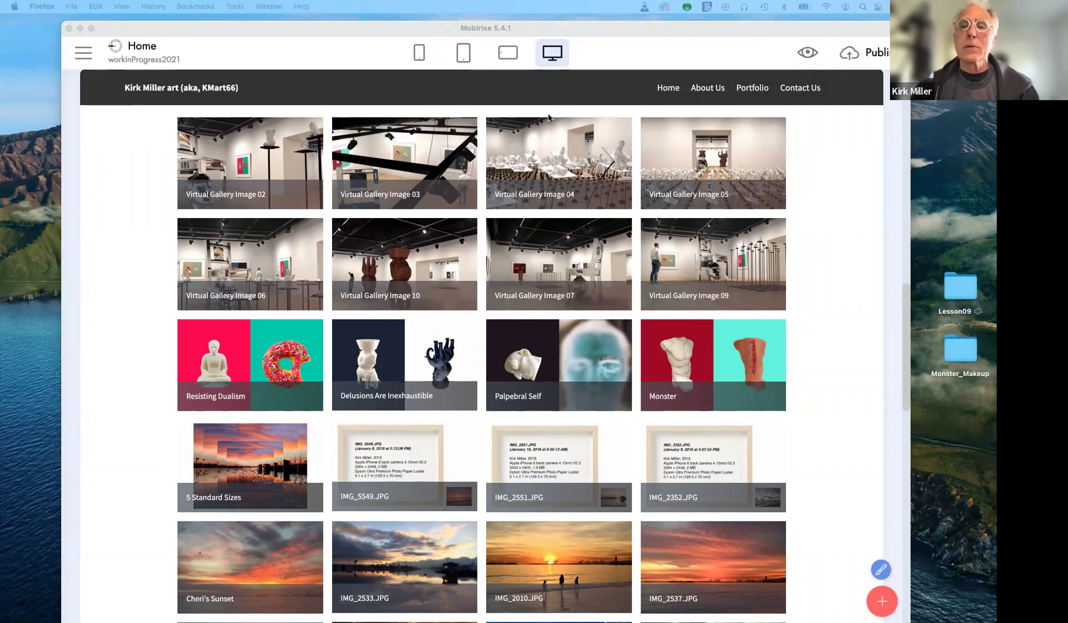
left_click(421, 56)
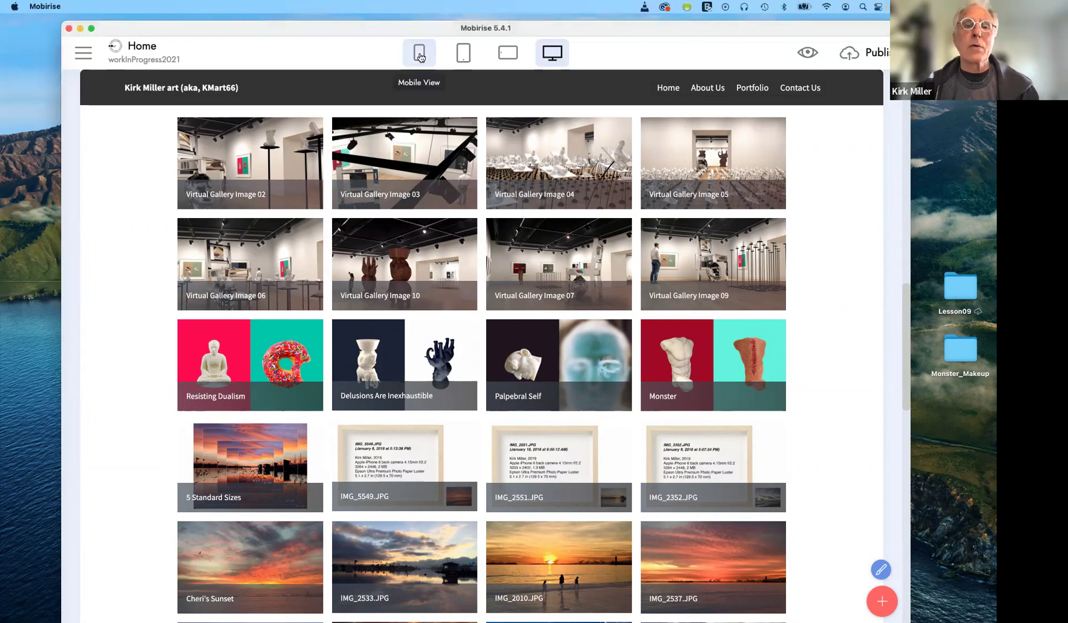
left_click(420, 56)
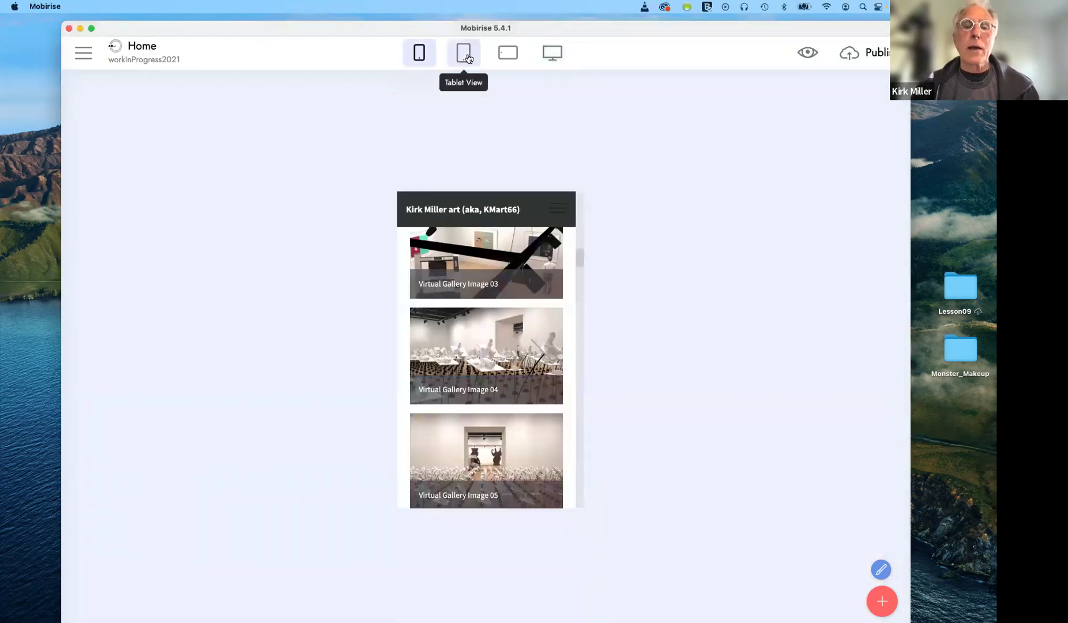
left_click(469, 57)
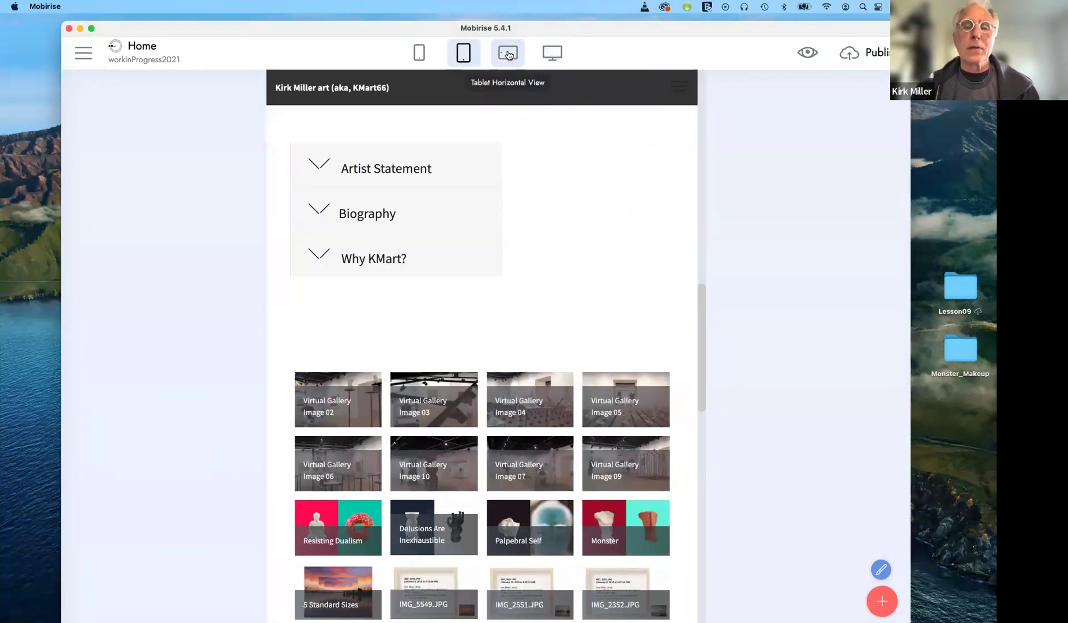
left_click(553, 55)
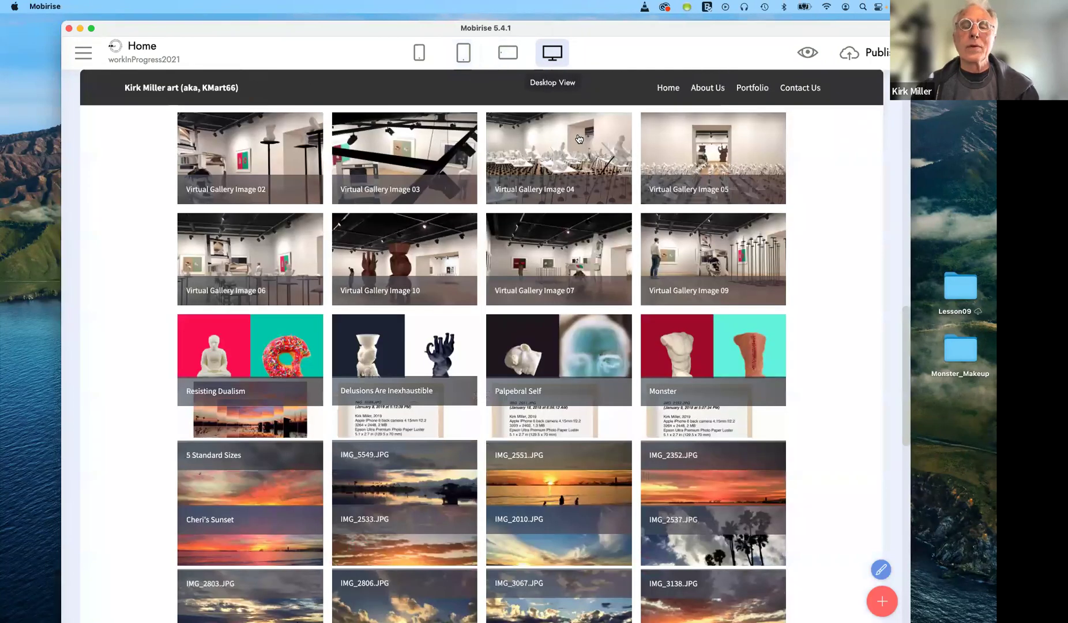
Open the Publish dialog and compare the Mobirise, Local drive folder and FTP options, leaving Local drive folder selected.
scroll(574, 163, "up", 2)
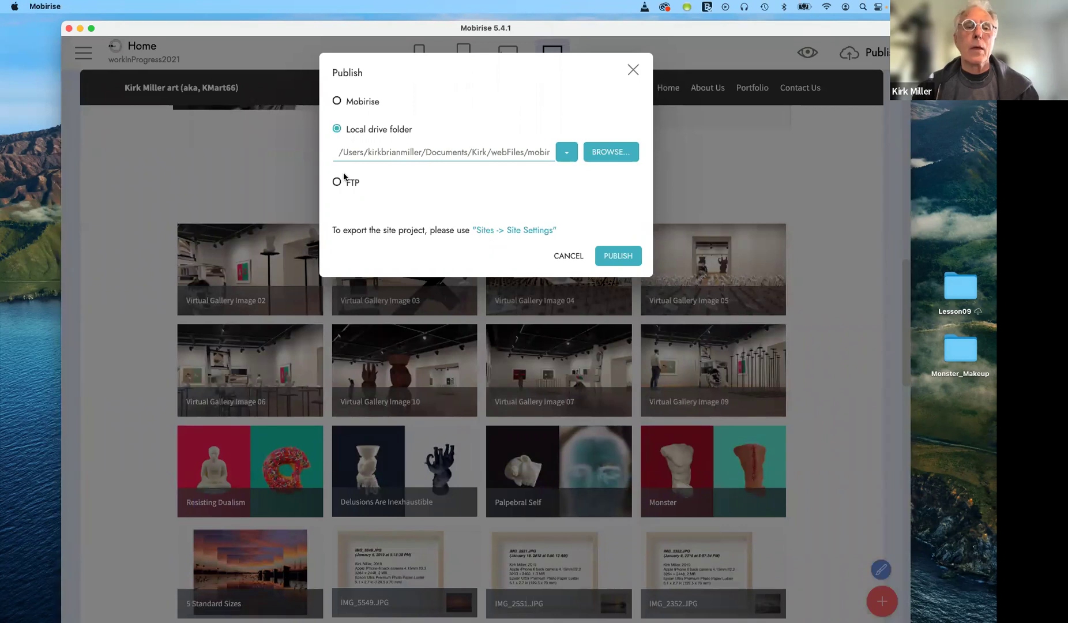
left_click(338, 101)
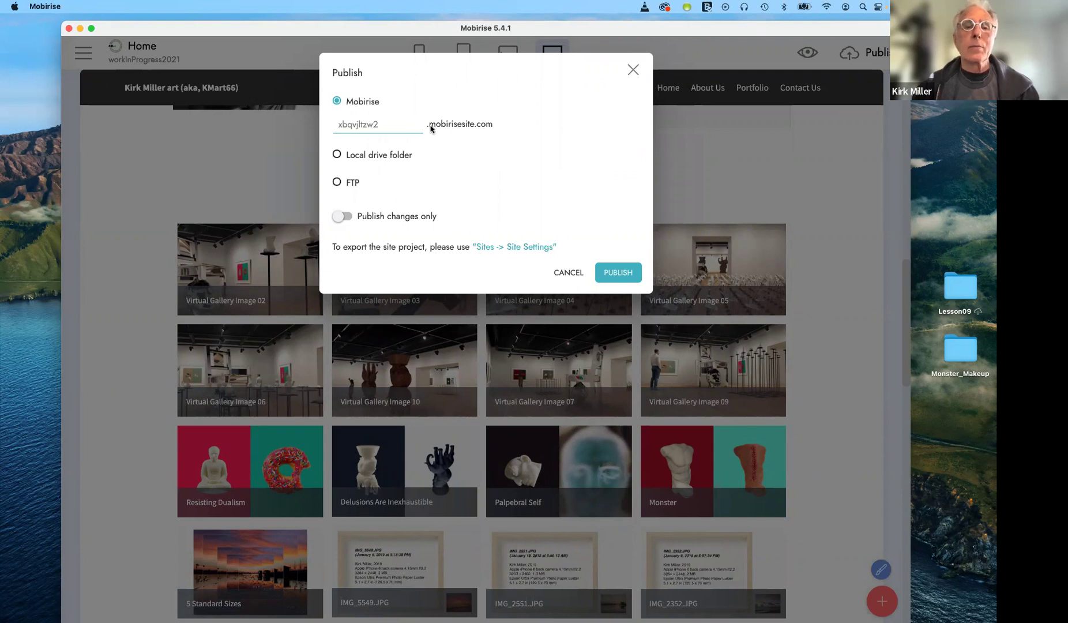
left_click(338, 141)
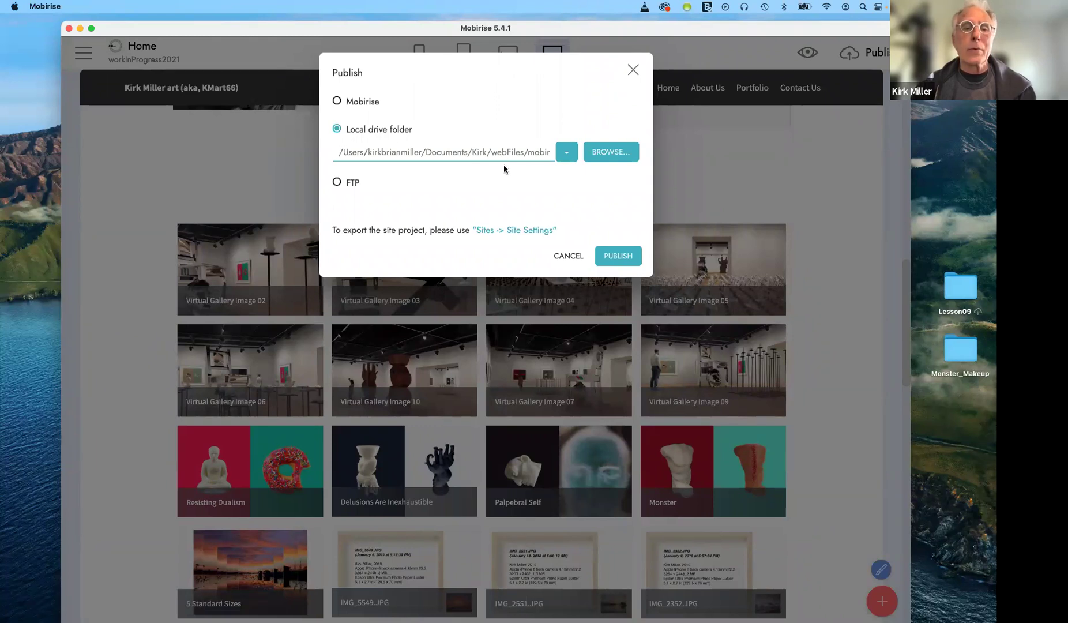
left_click(337, 183)
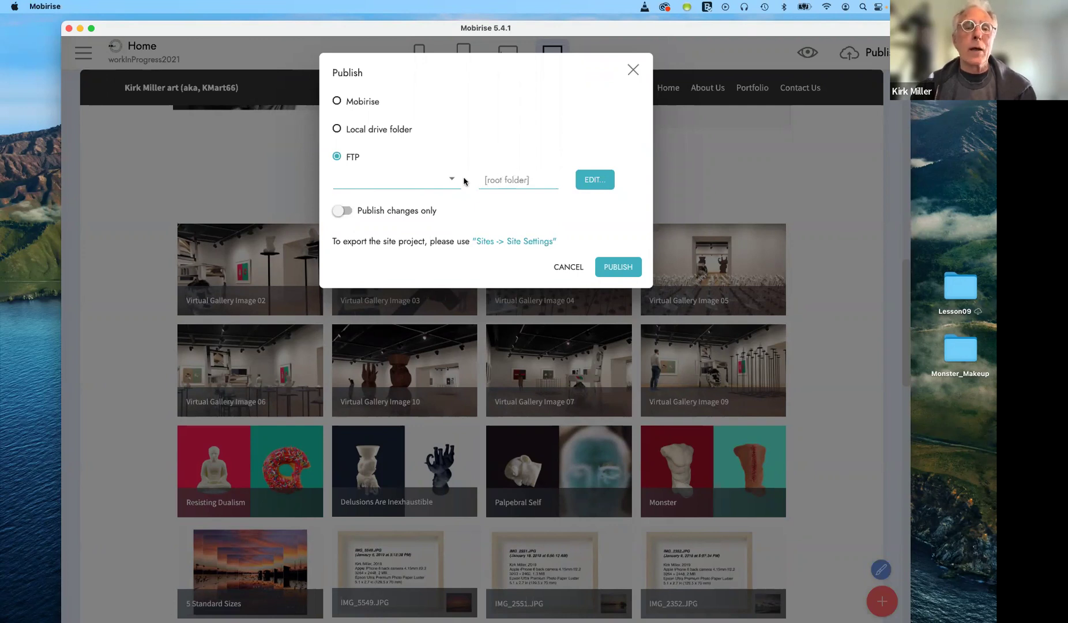
left_click(337, 132)
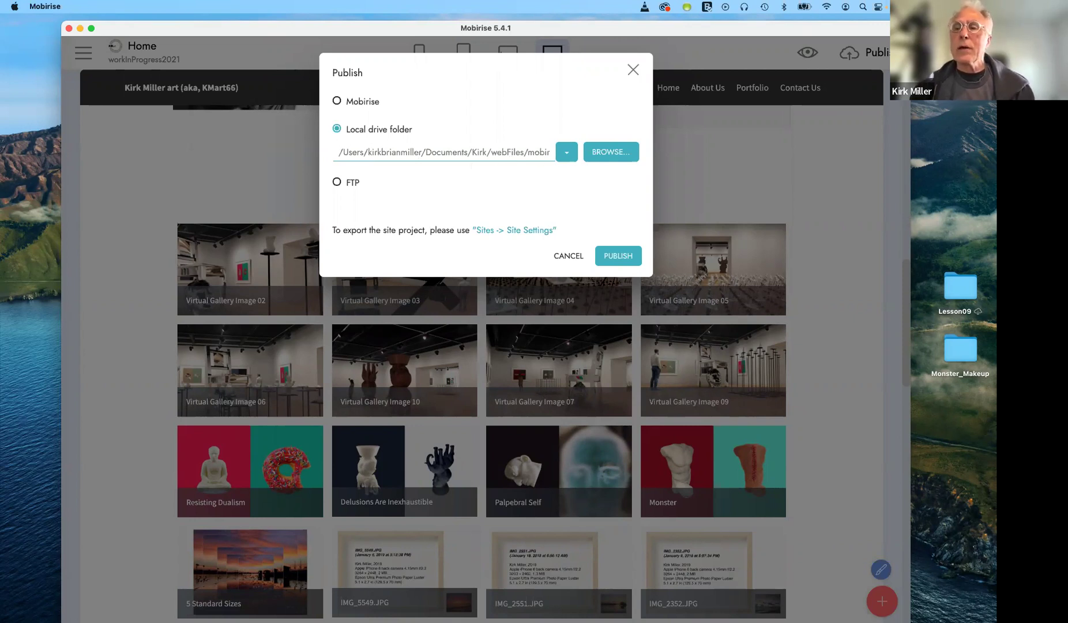
Switch to Finder and open the mobirise2021 folder inside webFiles, in the personal folder under iCloud Documents, in a new window.
key("super+Tab")
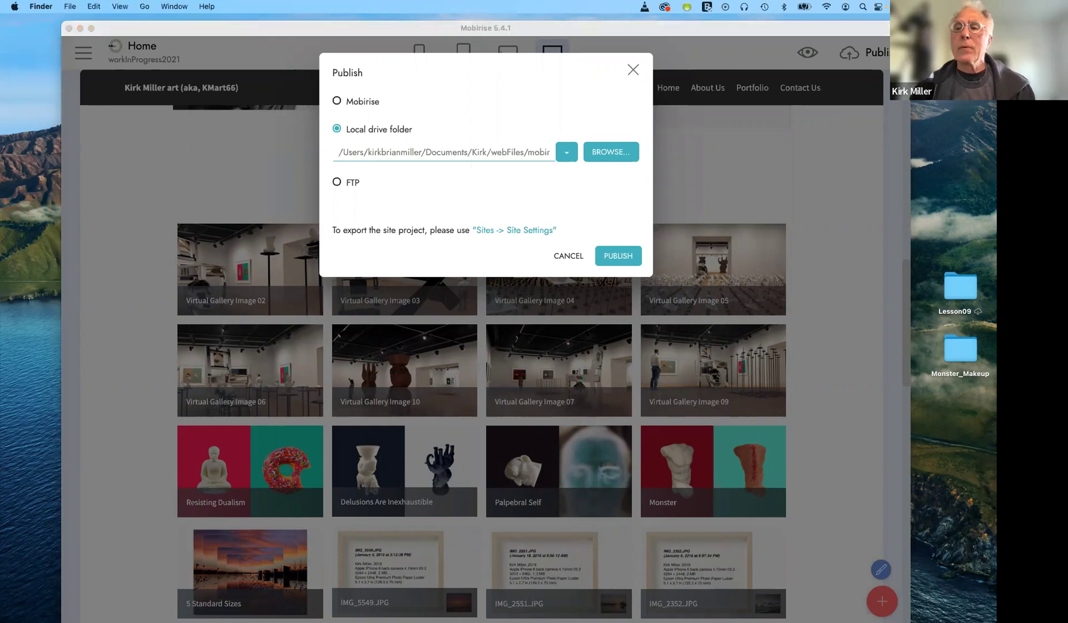
key("super+n")
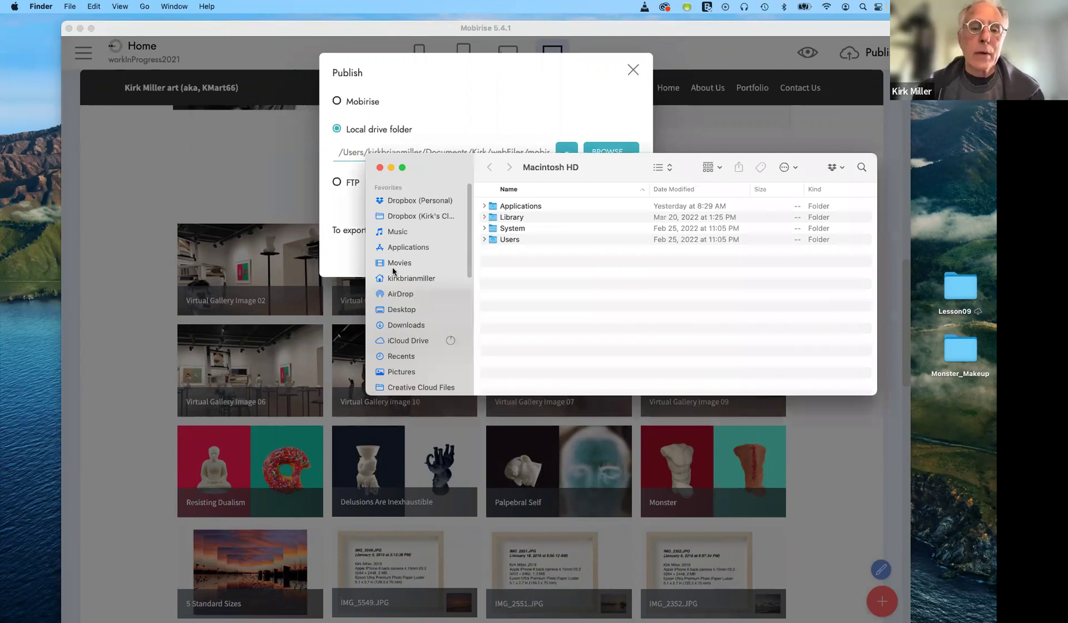
scroll(426, 312, "down", 5)
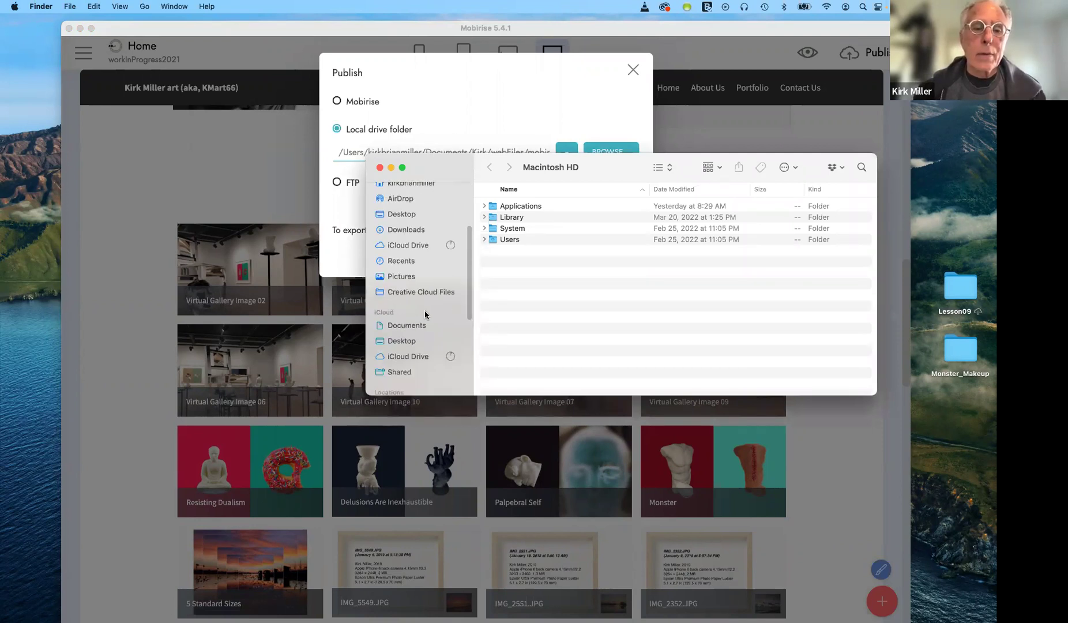
left_click(382, 326)
scroll(553, 330, "down", 5)
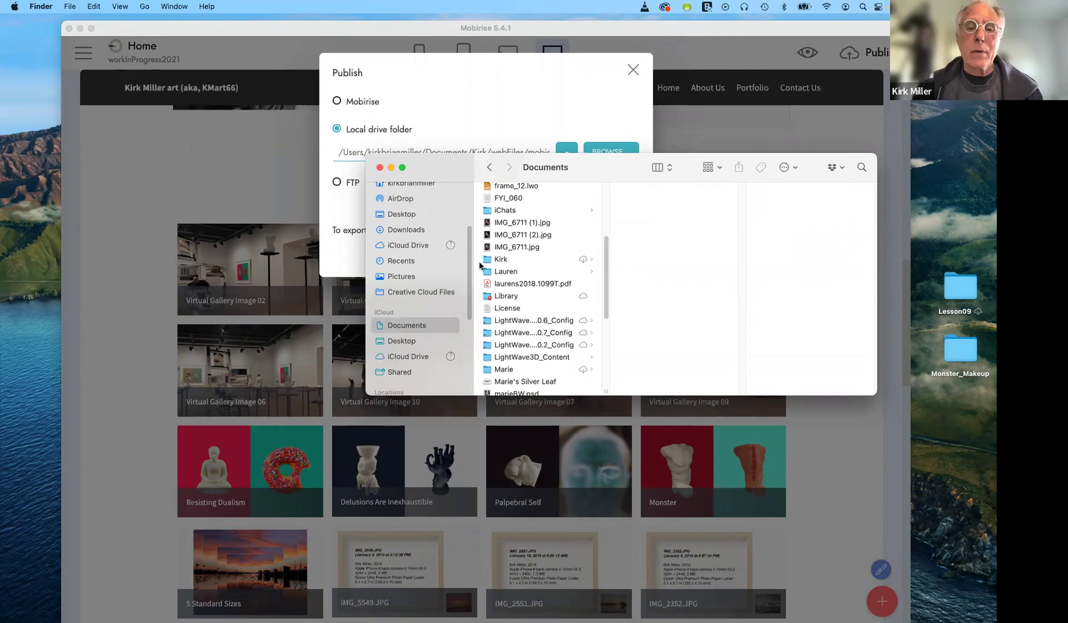
left_click(487, 261)
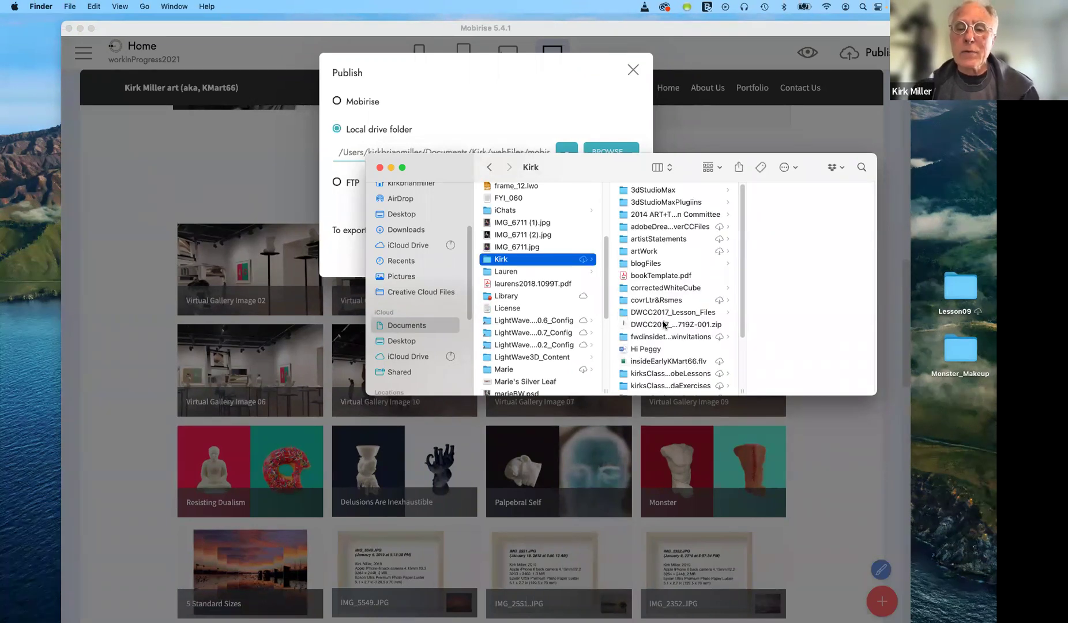
scroll(663, 325, "down", 3)
left_click(625, 375)
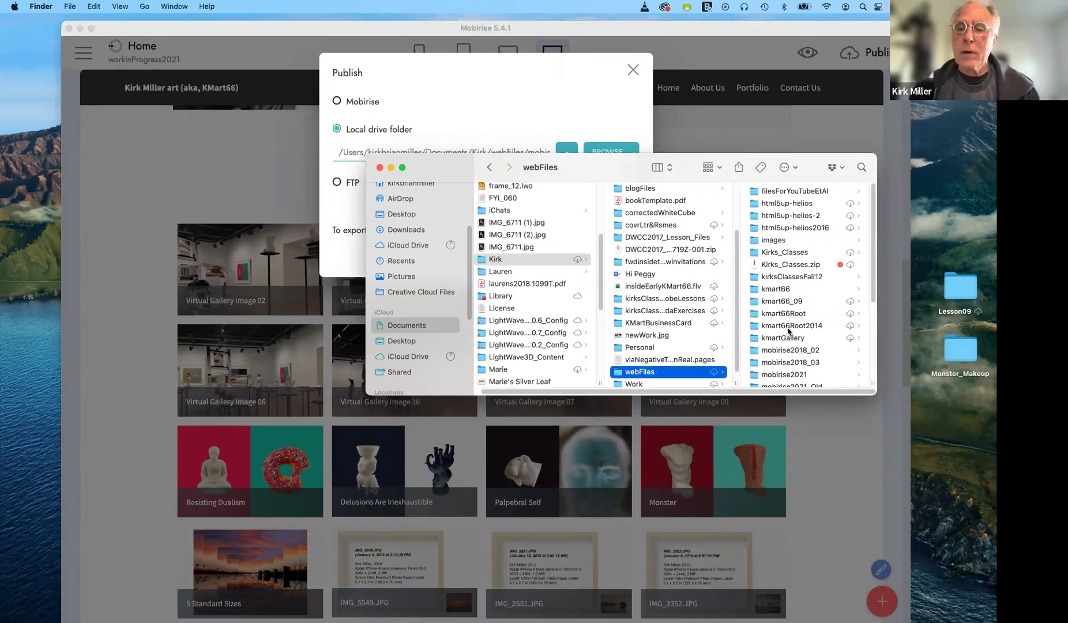
scroll(788, 330, "down", 3)
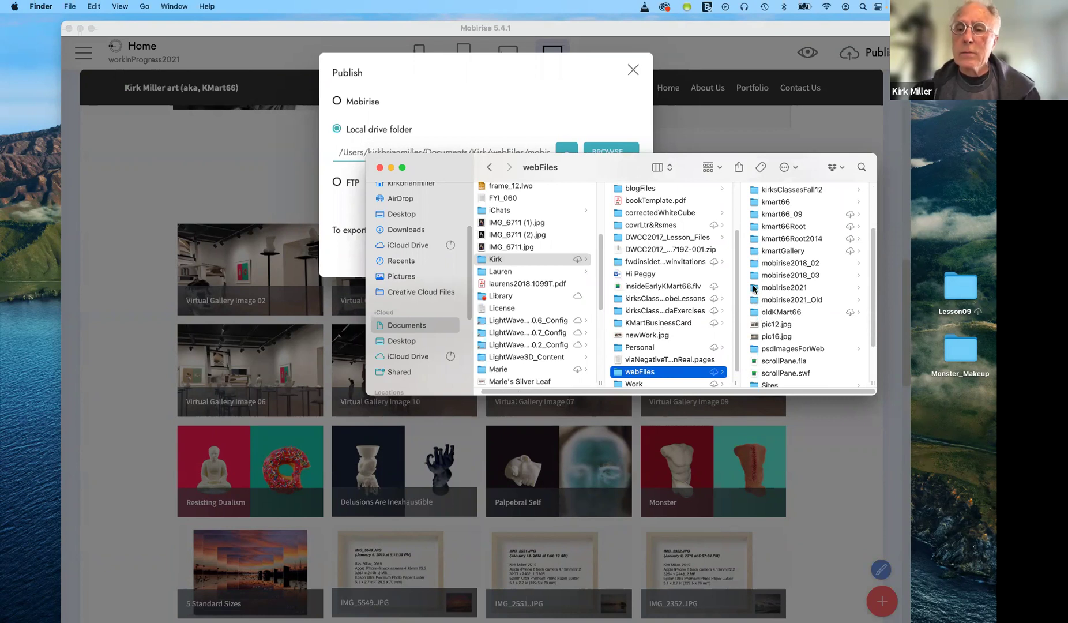
left_click(773, 288)
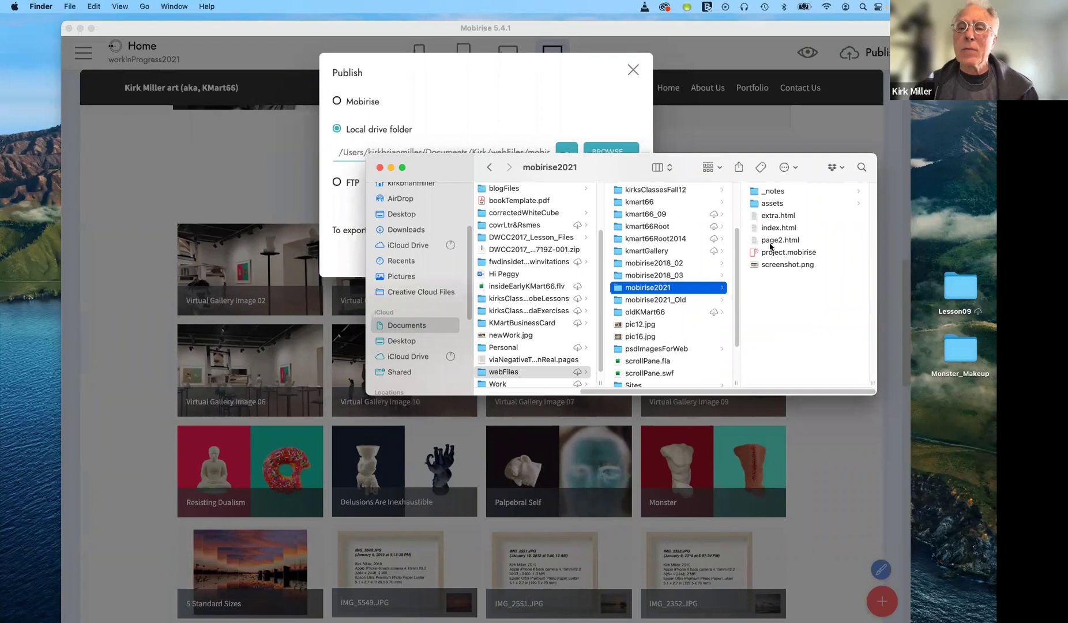
View the contents of the assets folder inside mobirise2021 and move the Finder window below the Publish dialog.
left_click(754, 204)
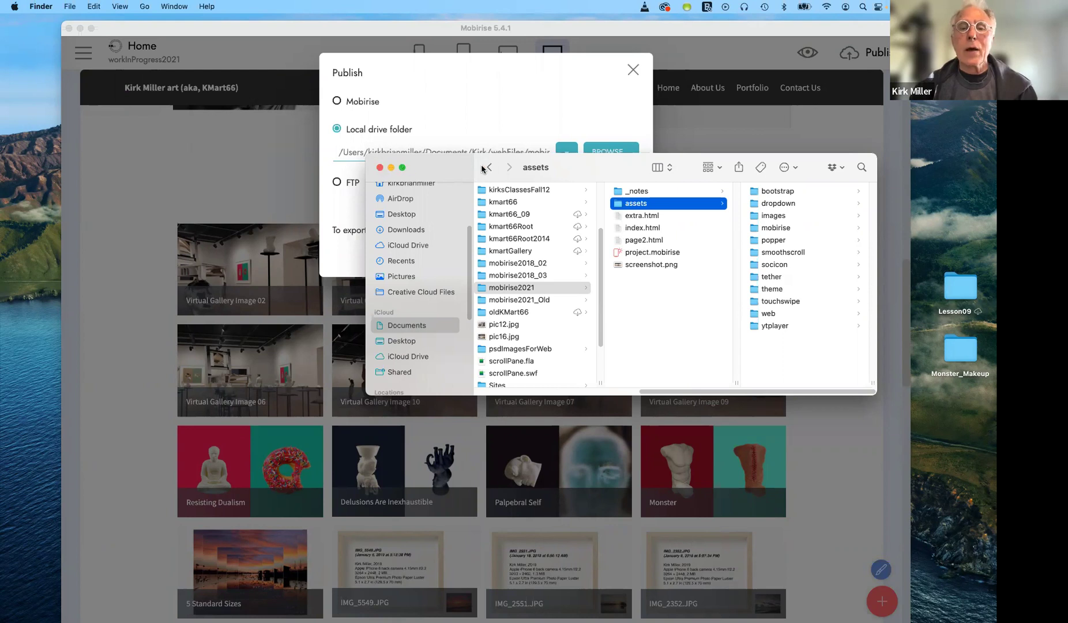
left_click_drag(606, 171, 693, 385)
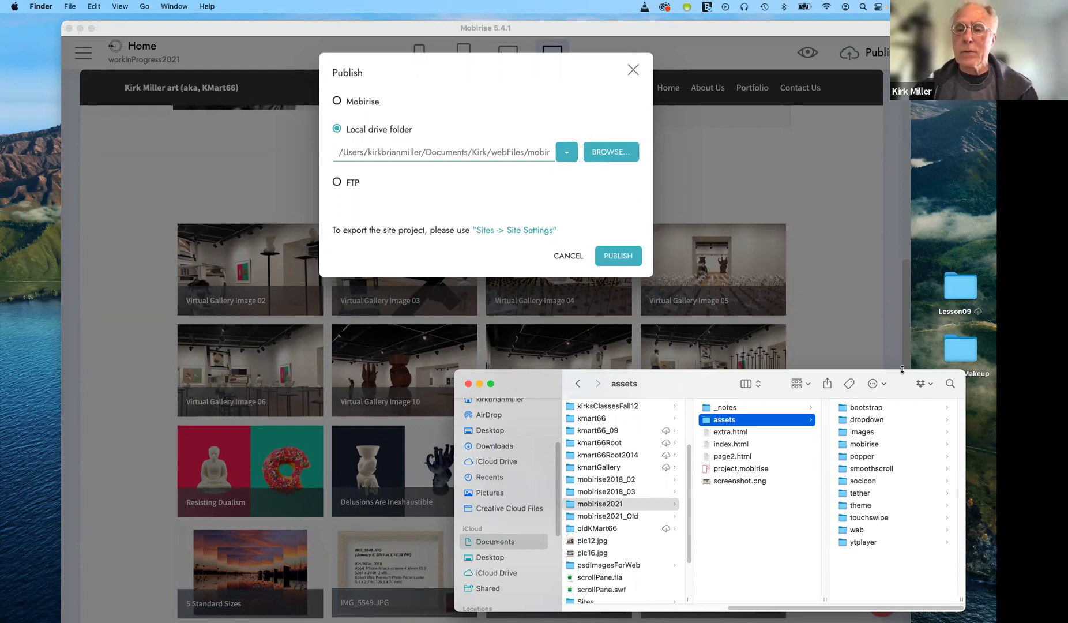
left_click_drag(905, 383, 836, 306)
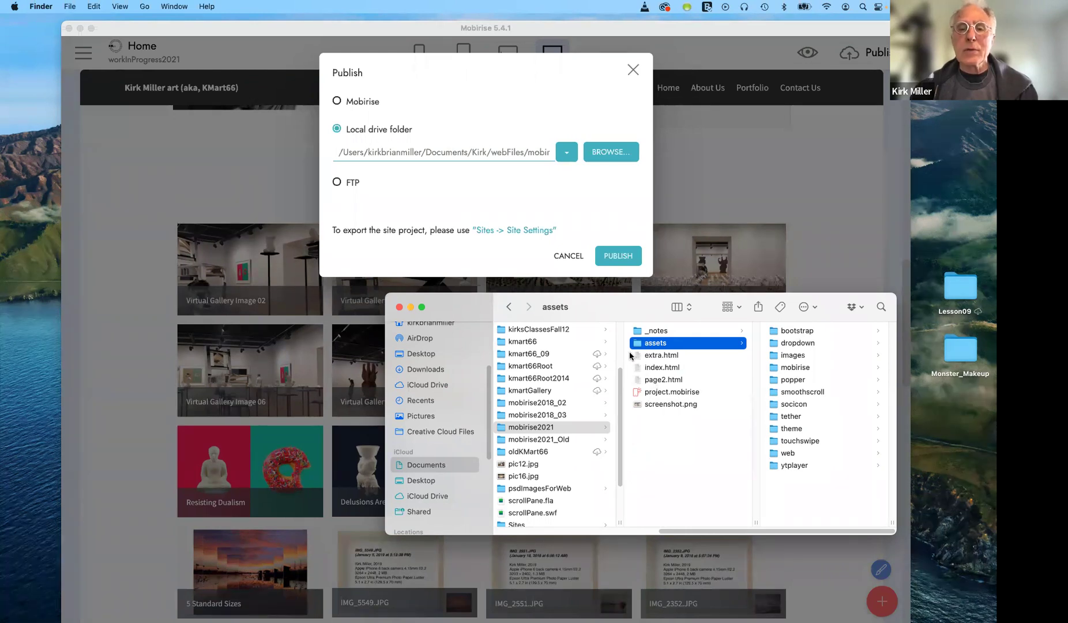
Close the Publish dialog and open a new Finder window, placing it over the lower part of the Mobirise page.
left_click(632, 70)
left_click(632, 71)
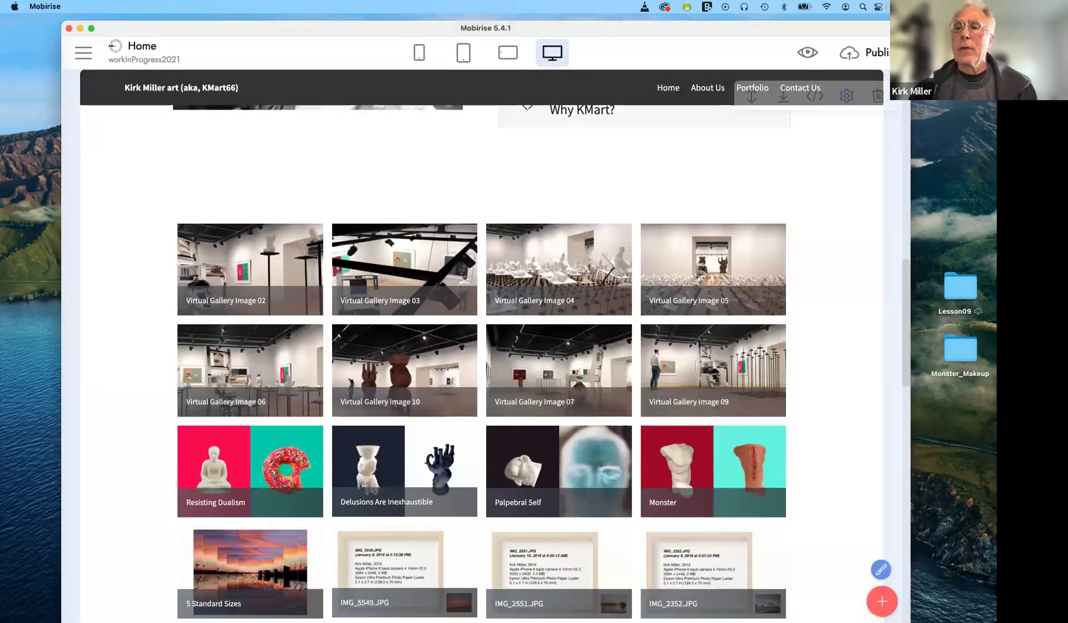
key("super+Tab")
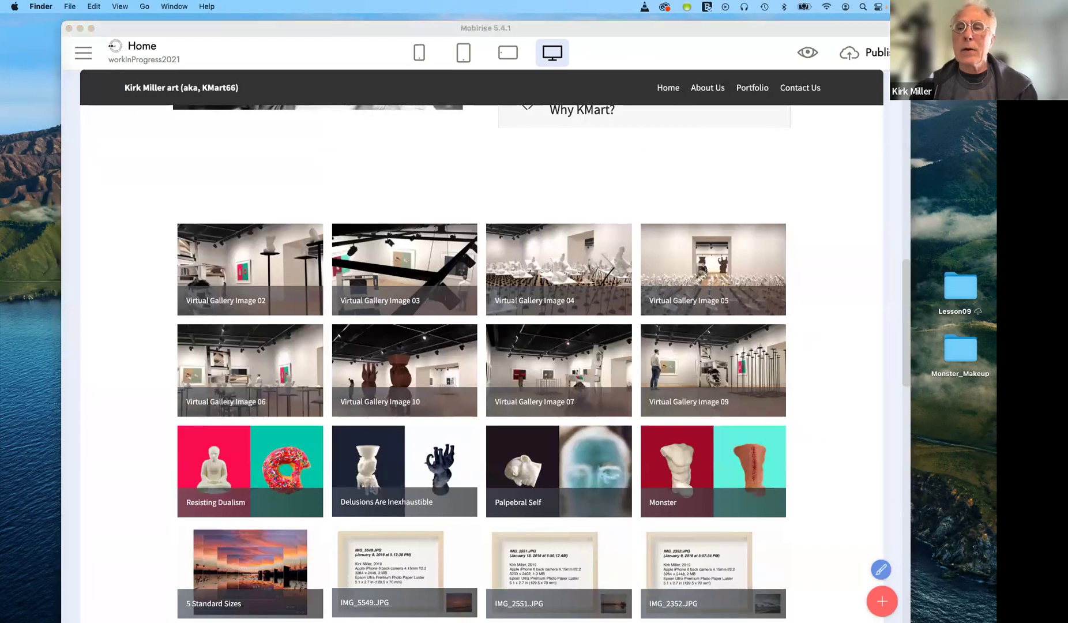
key("super+n")
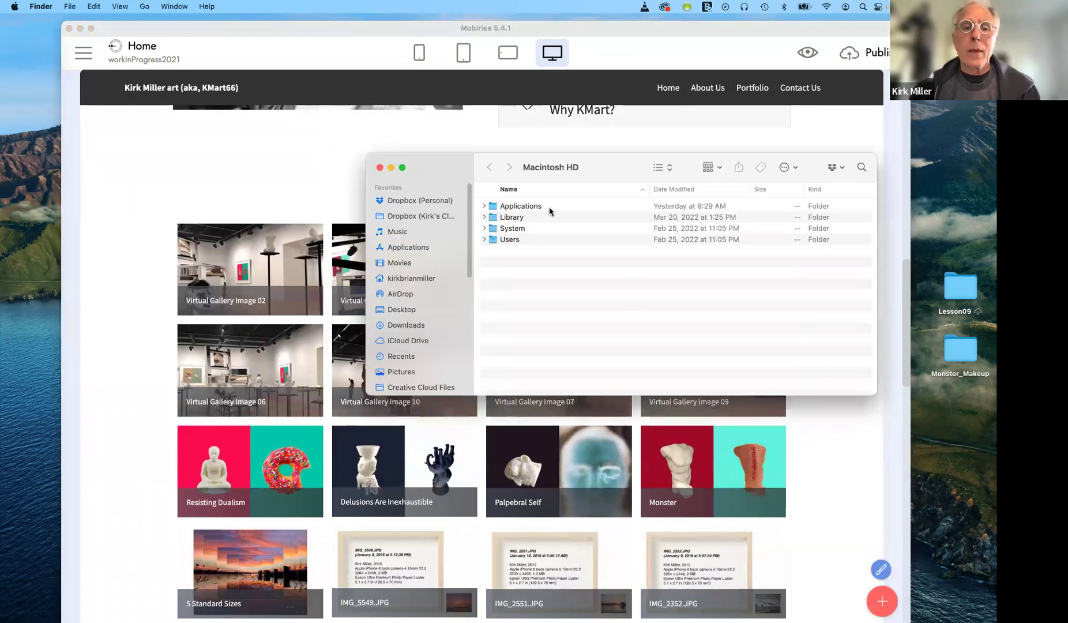
left_click_drag(604, 174, 637, 277)
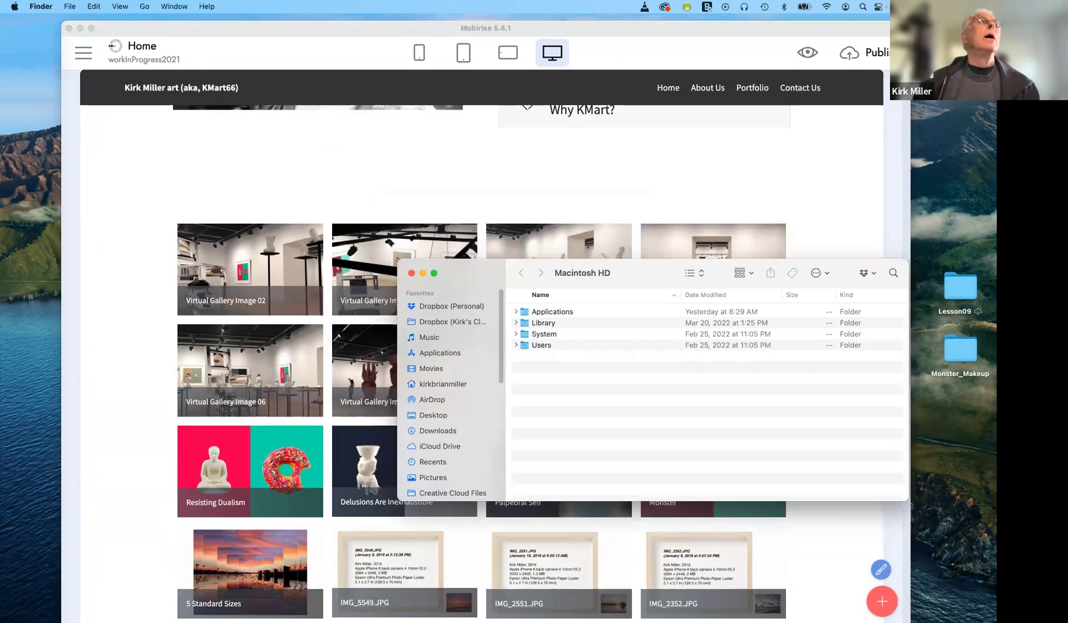
Switch to Firefox and examine the account, FTP and domain details on the InfinityFree hosting account page.
left_click(150, 298)
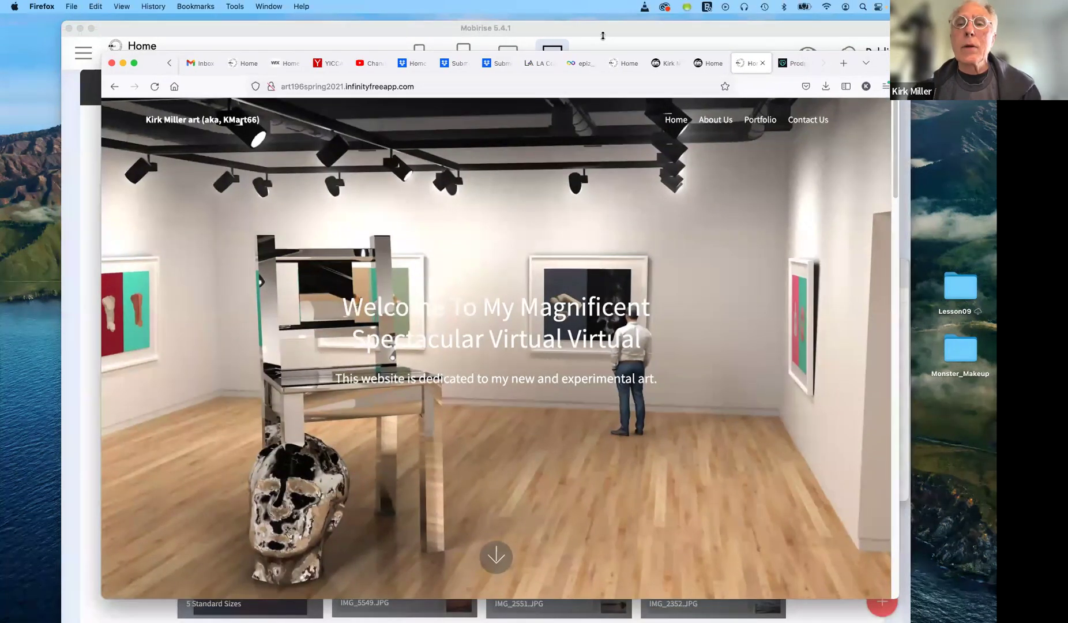
left_click(583, 65)
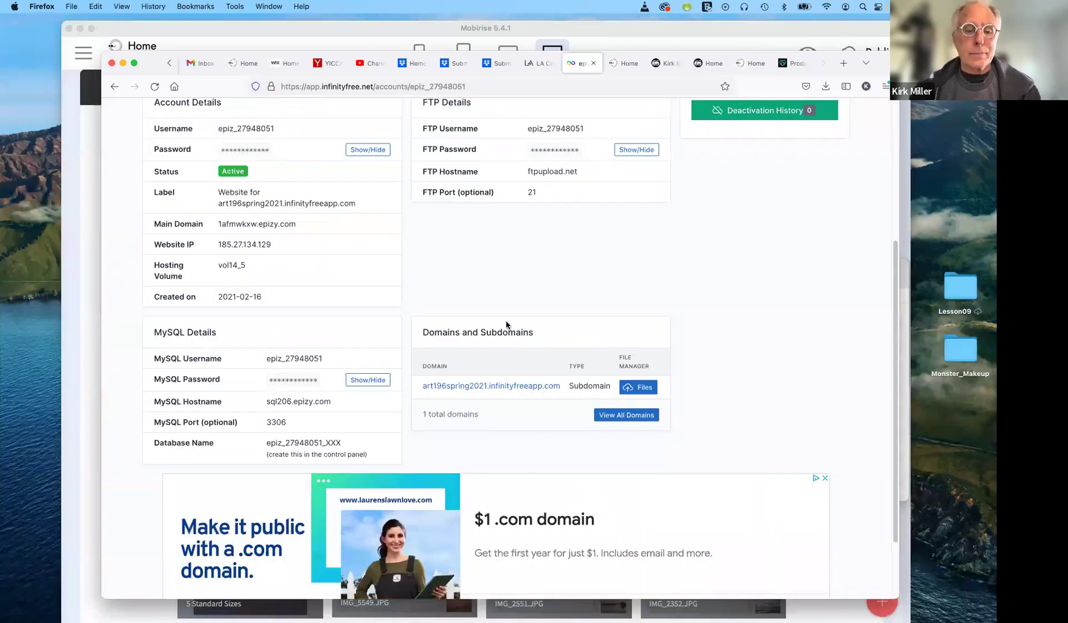
scroll(515, 248, "up", 5)
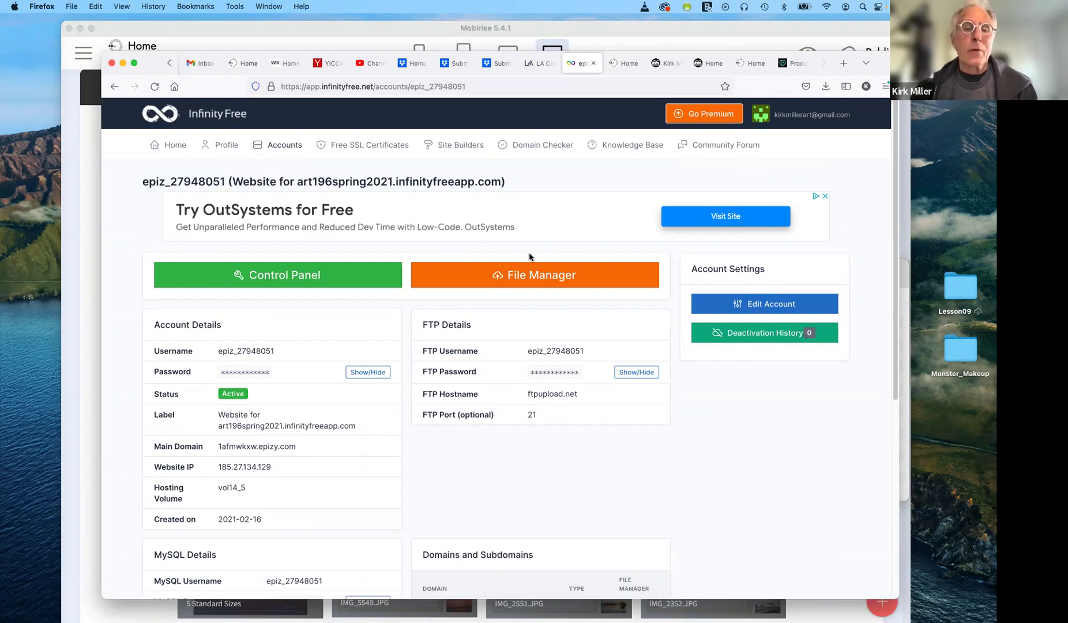
scroll(531, 257, "down", 1)
scroll(531, 256, "down", 3)
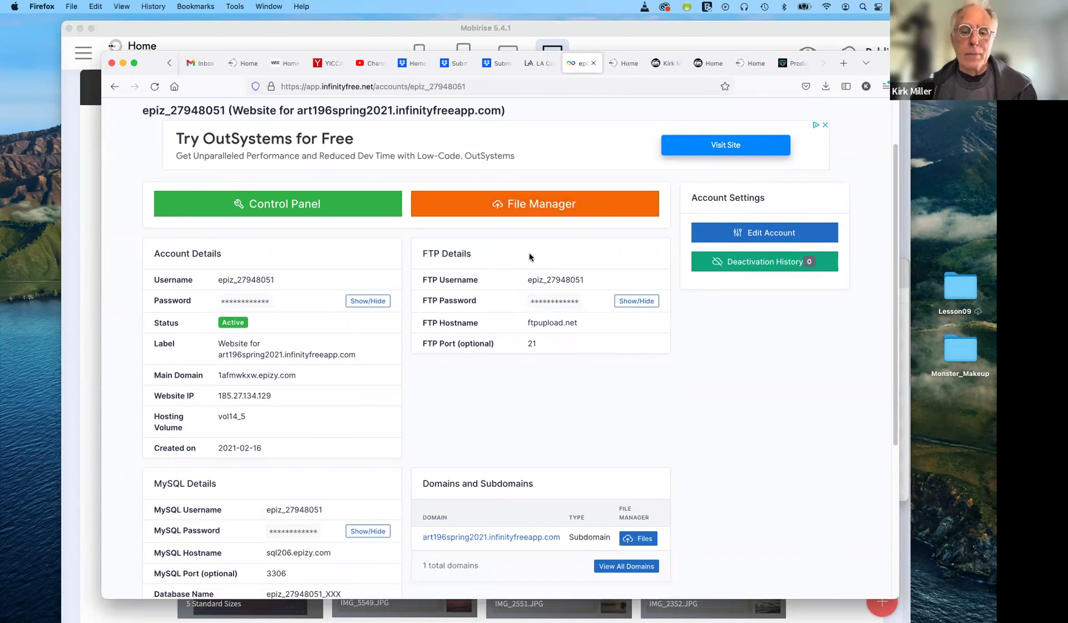
scroll(530, 257, "down", 2)
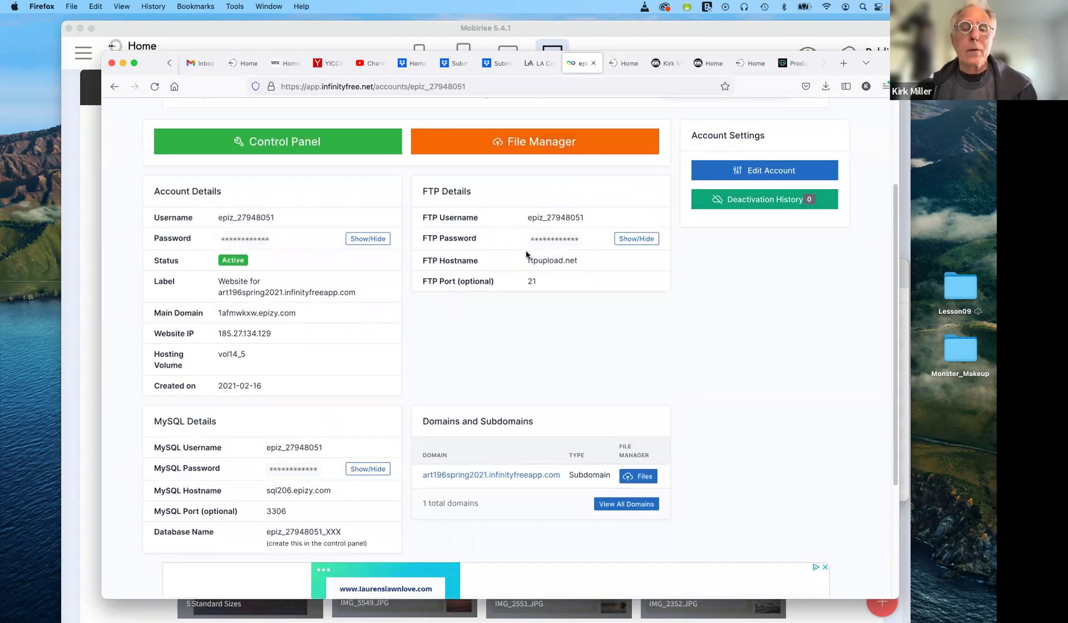
Open the hosting account's File Manager and go into the htdocs folder.
left_click(530, 142)
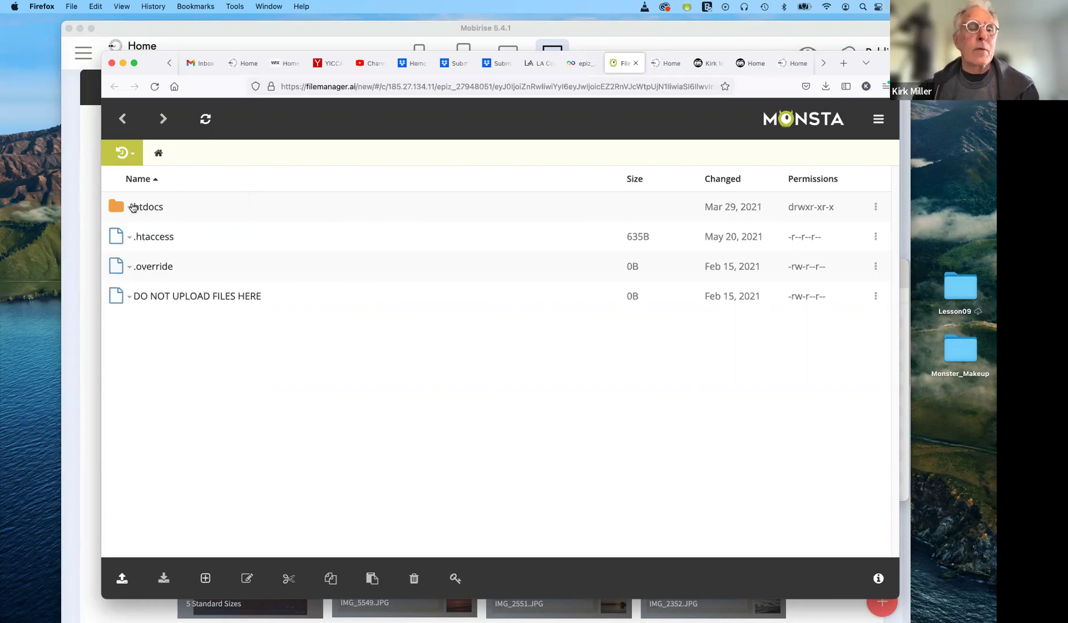
left_click(131, 207)
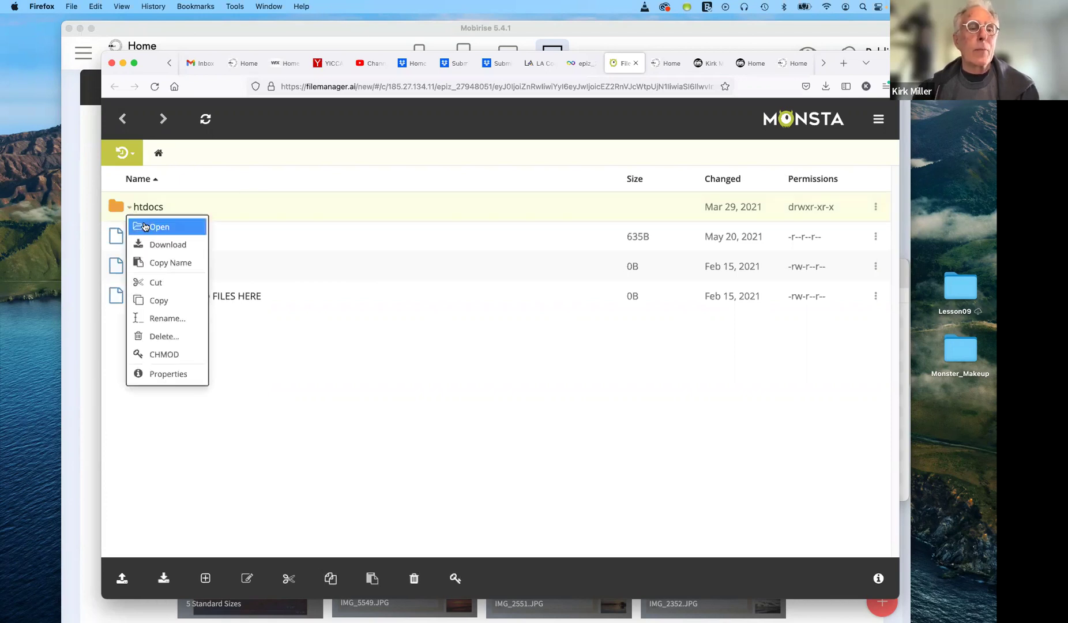
key("Return")
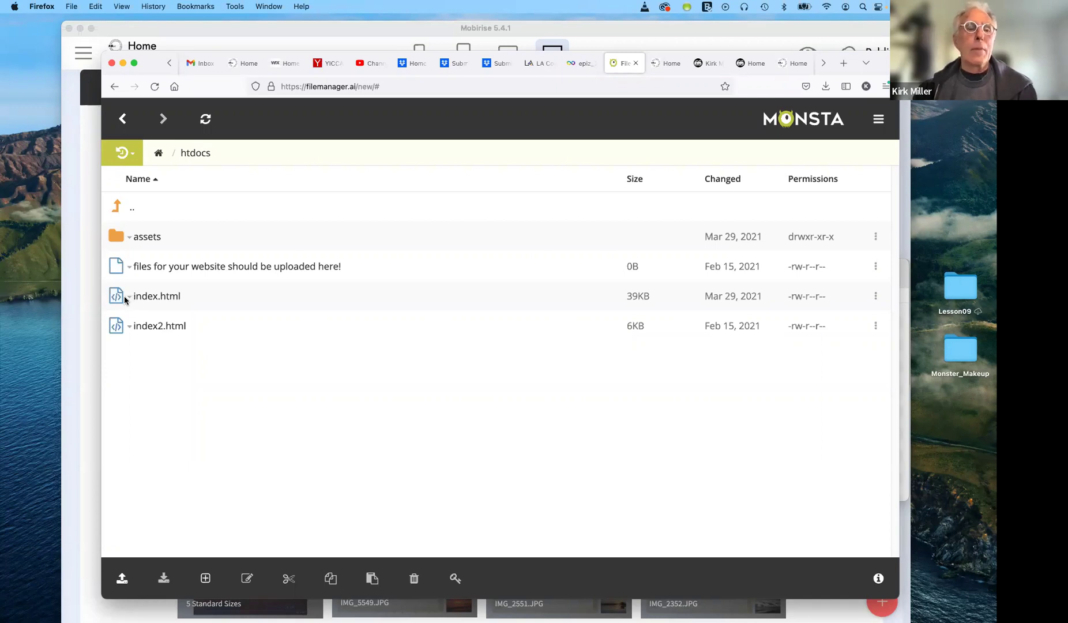
Start a folder upload to htdocs, locate assets in webFiles/mobirise2021 under iCloud Documents, then cancel and briefly review the file upload option.
left_click(121, 579)
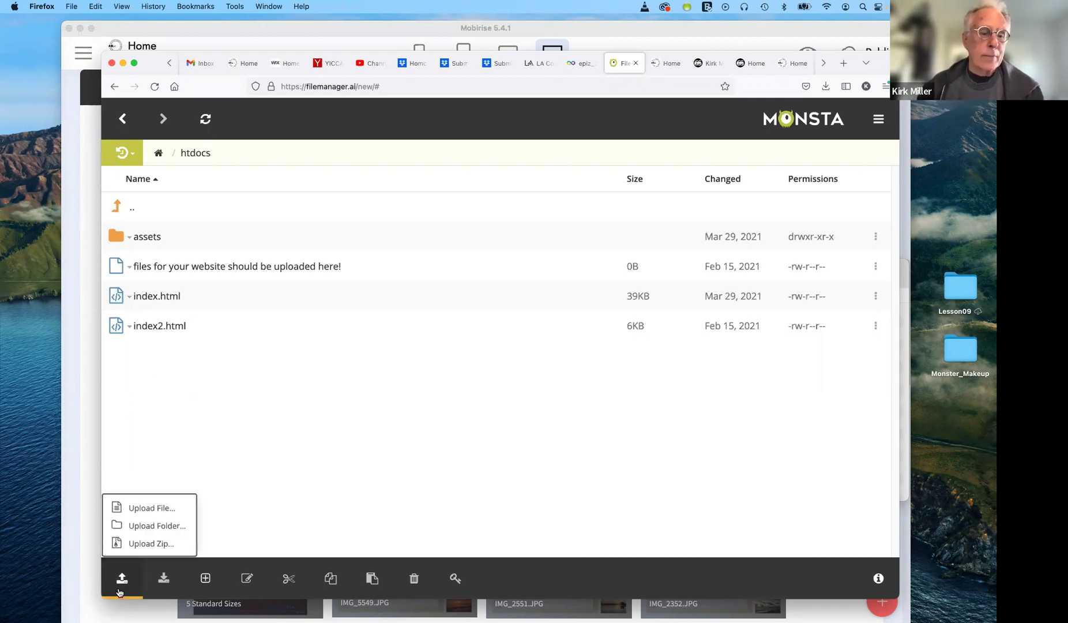
left_click(156, 526)
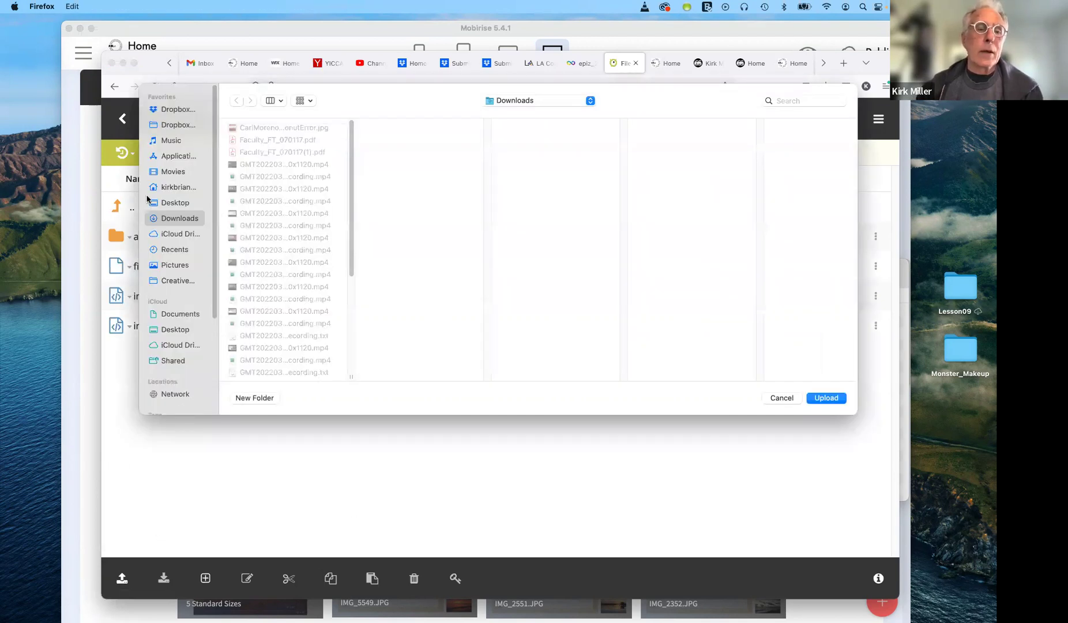
left_click(171, 315)
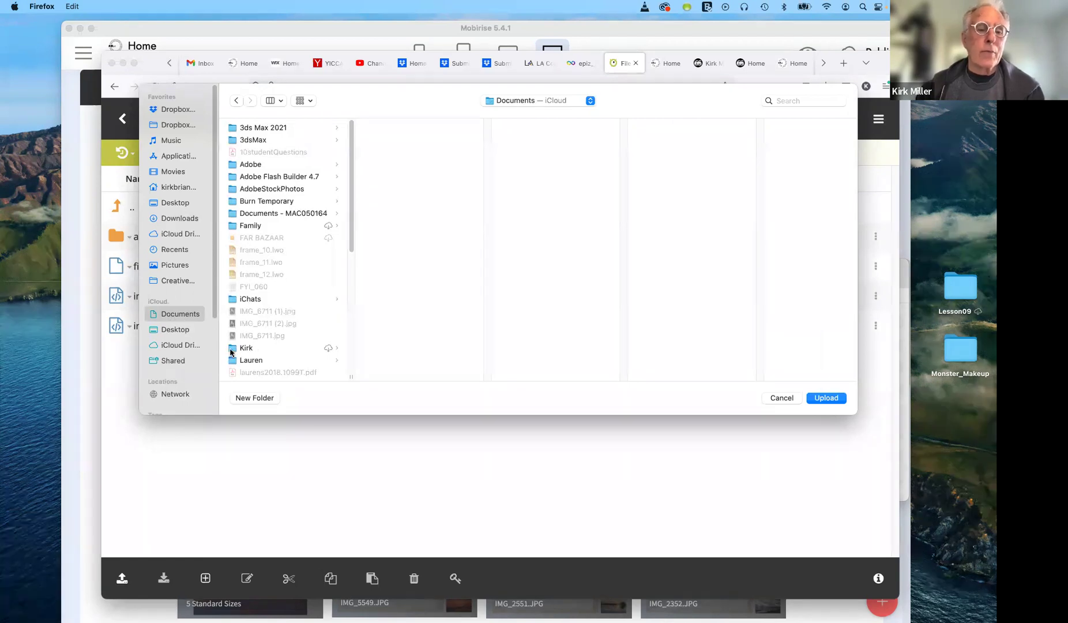
left_click(274, 349)
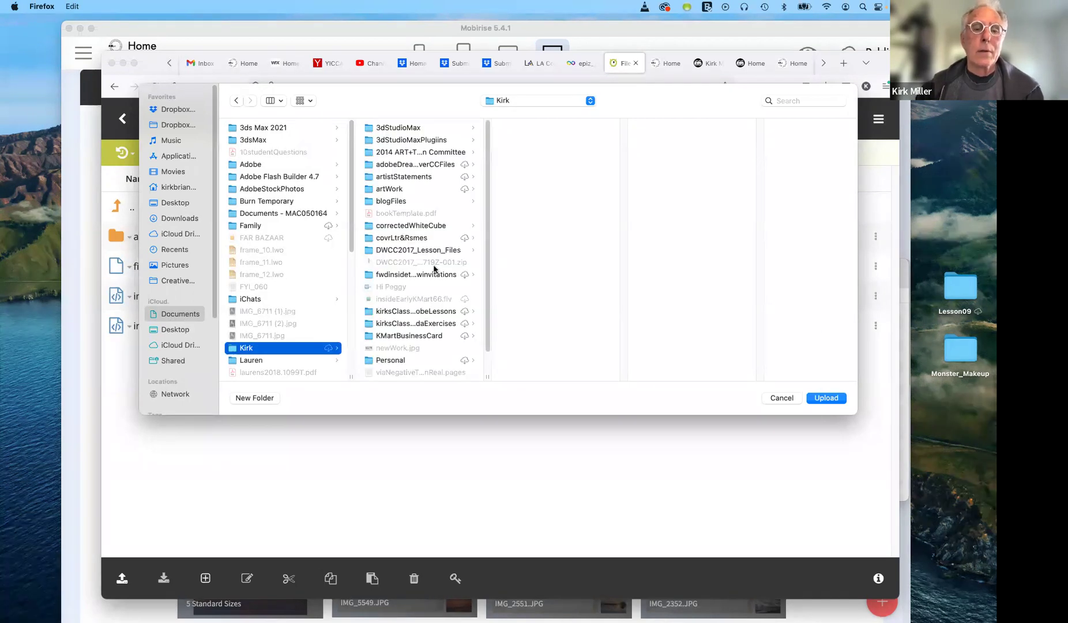
scroll(412, 311, "down", 2)
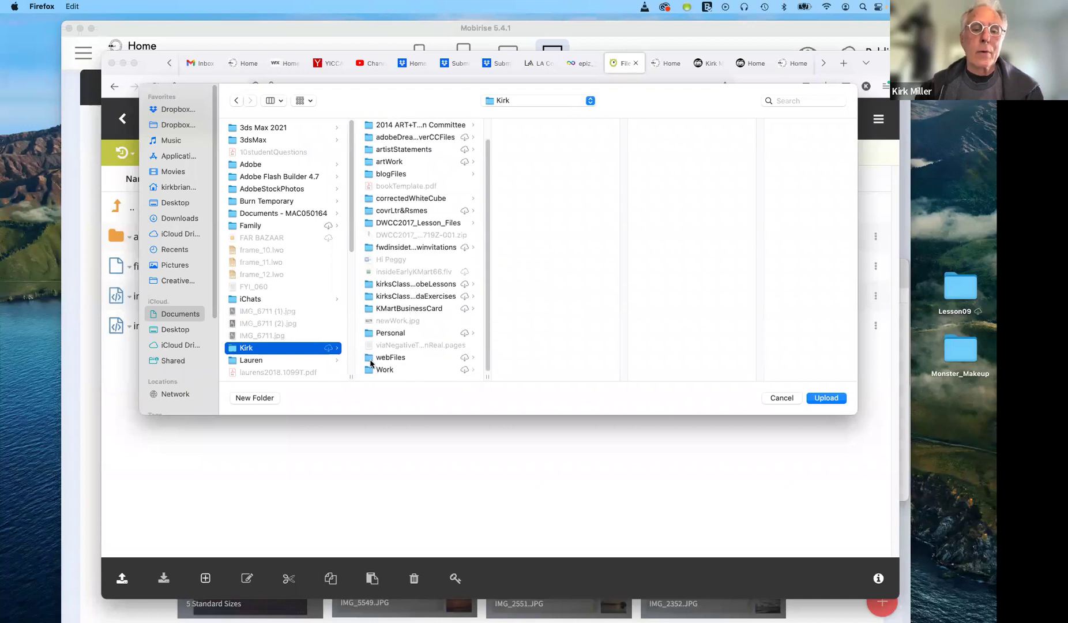
left_click(369, 358)
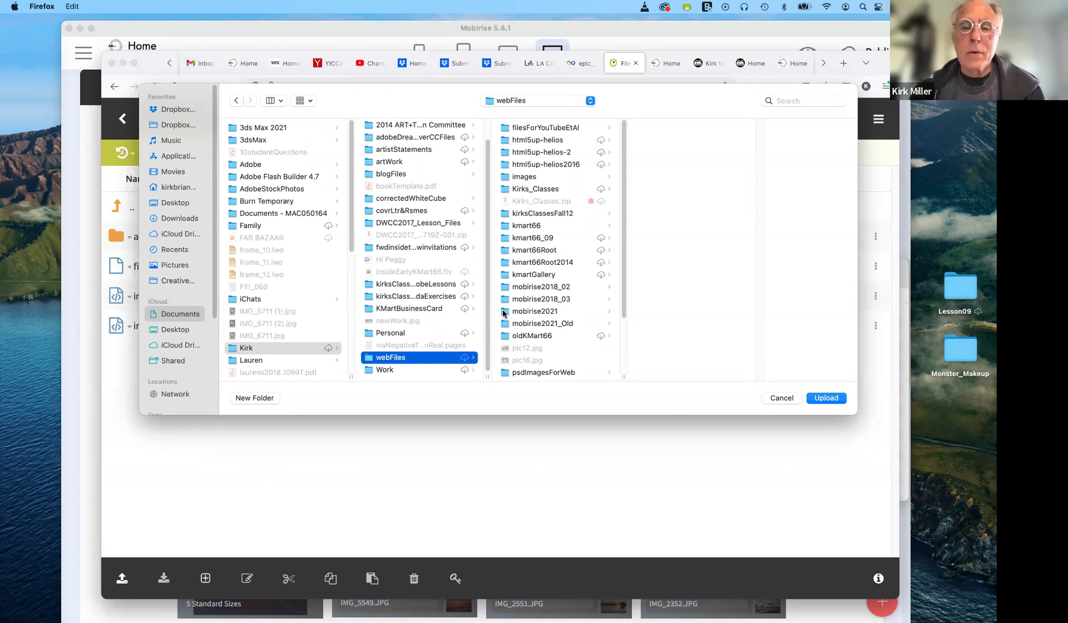
left_click(507, 313)
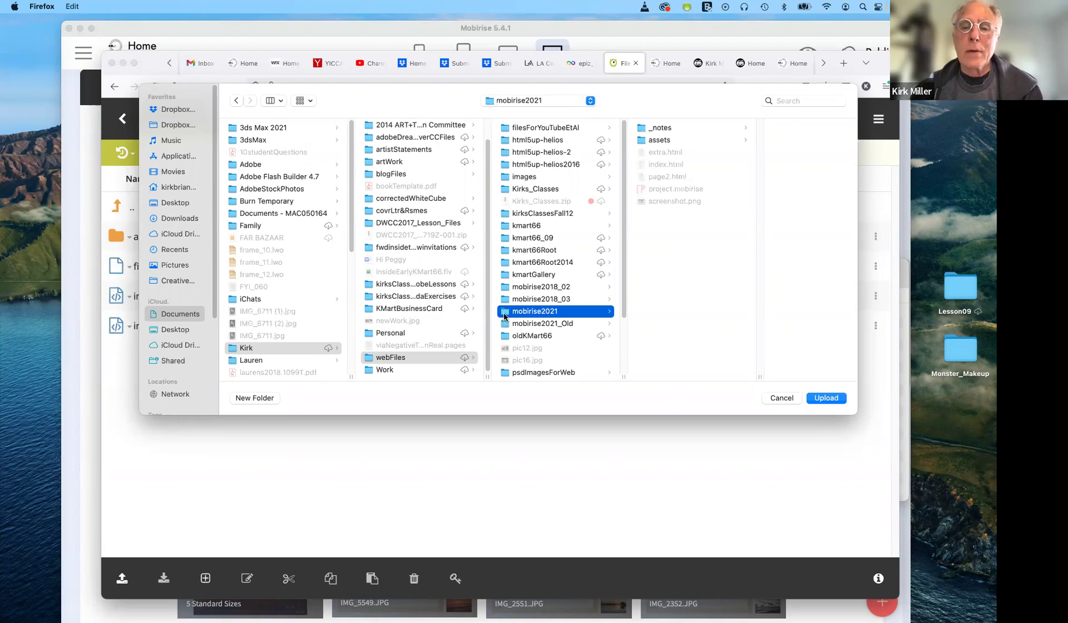
left_click(642, 140)
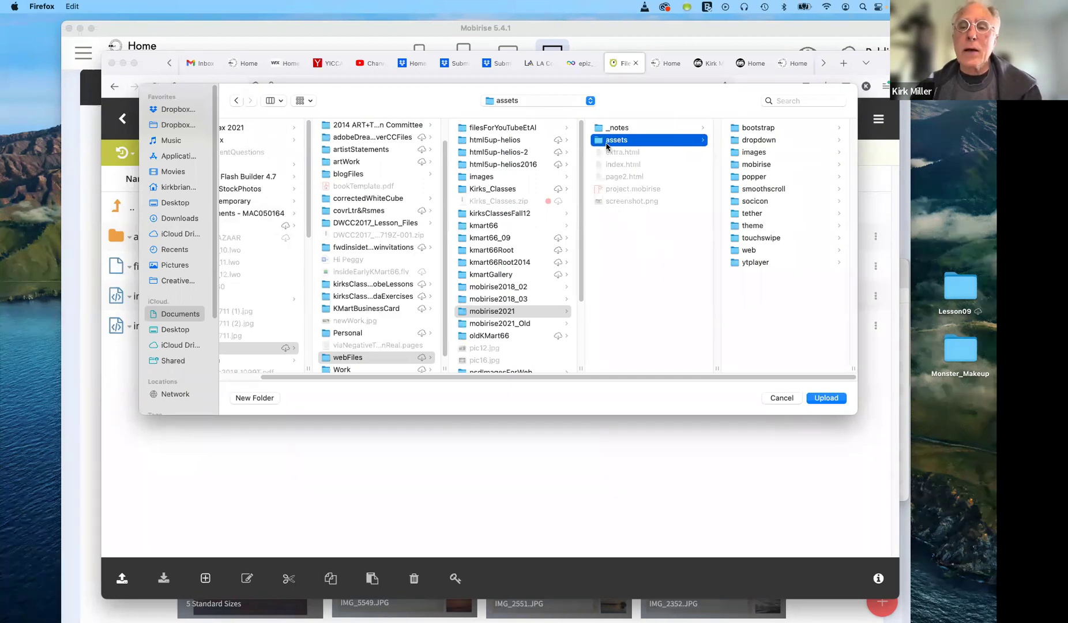
left_click(780, 398)
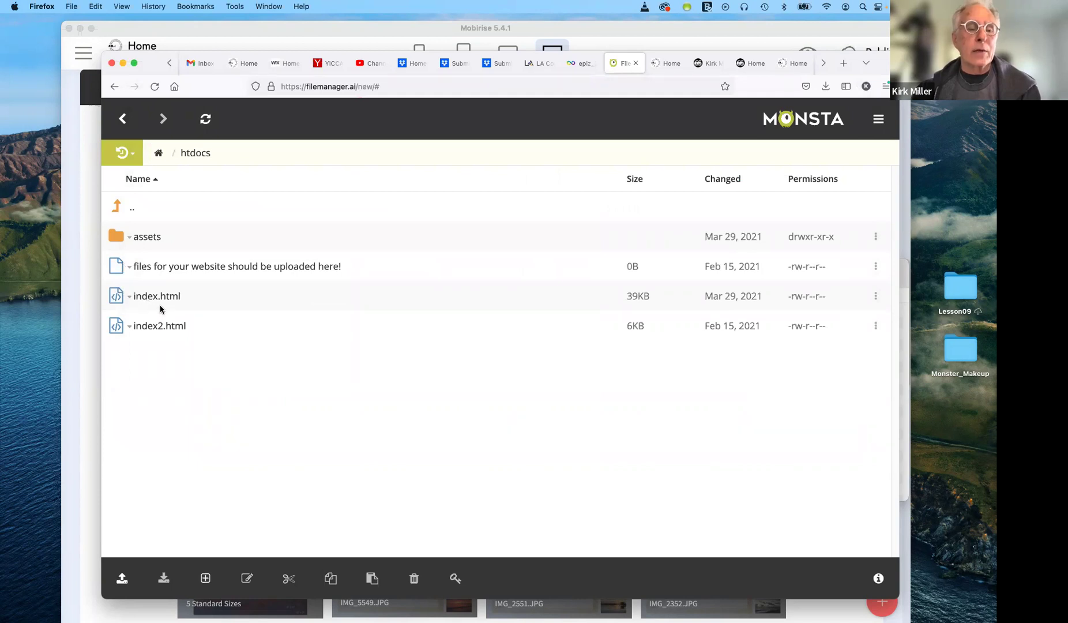
left_click(122, 579)
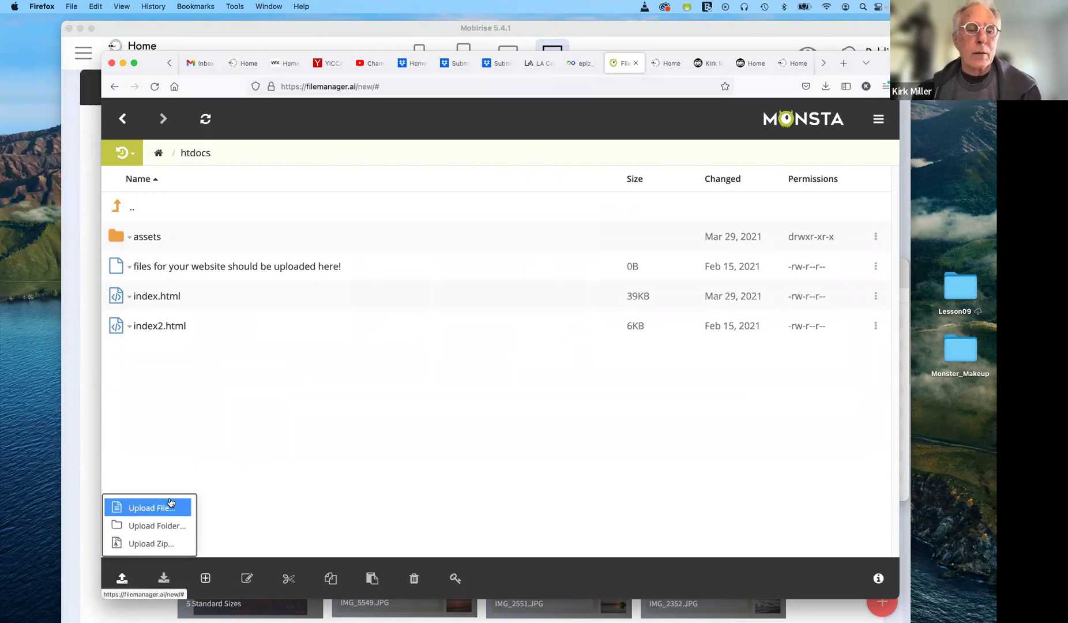
left_click(368, 453)
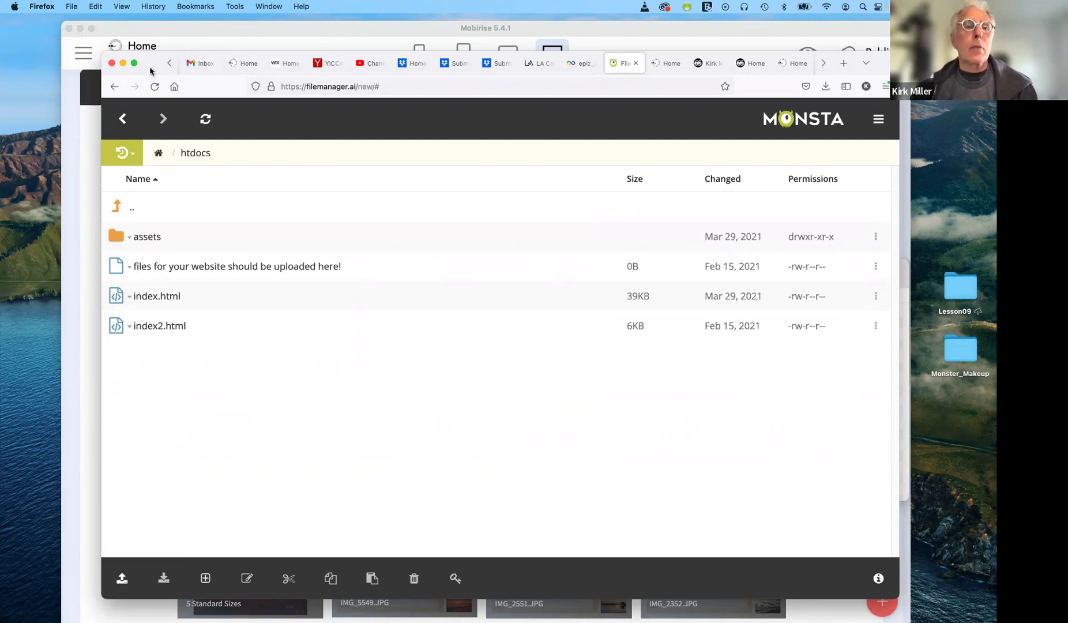
Lower the browser window and look through the open kmart66.com pages, finishing on the art196spring2021.infinityfreeapp.com home page.
left_click_drag(150, 70, 125, 181)
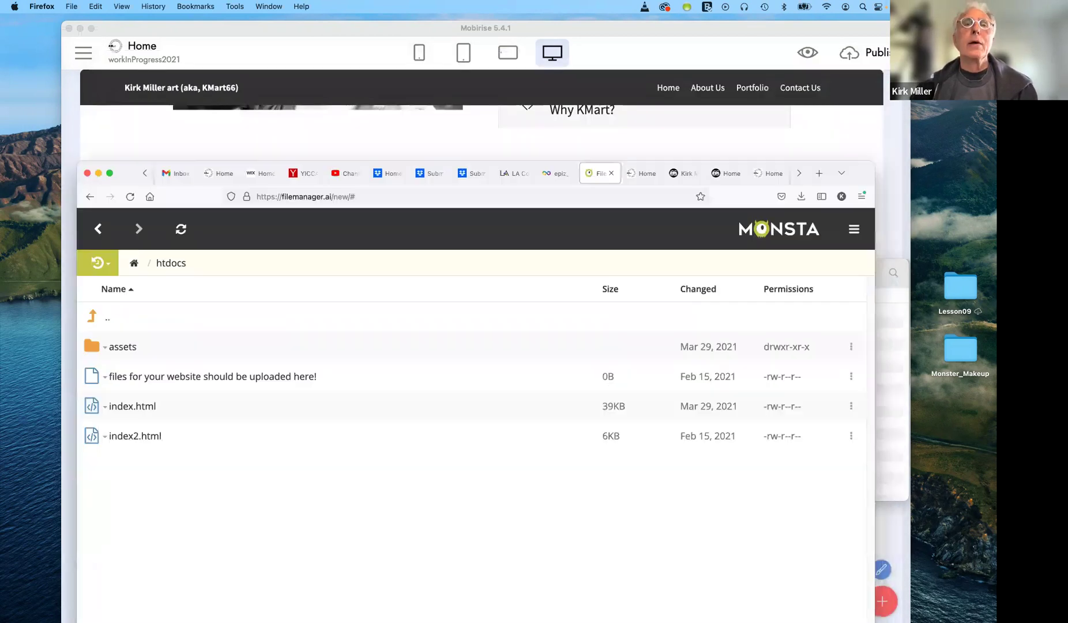
key("super+m")
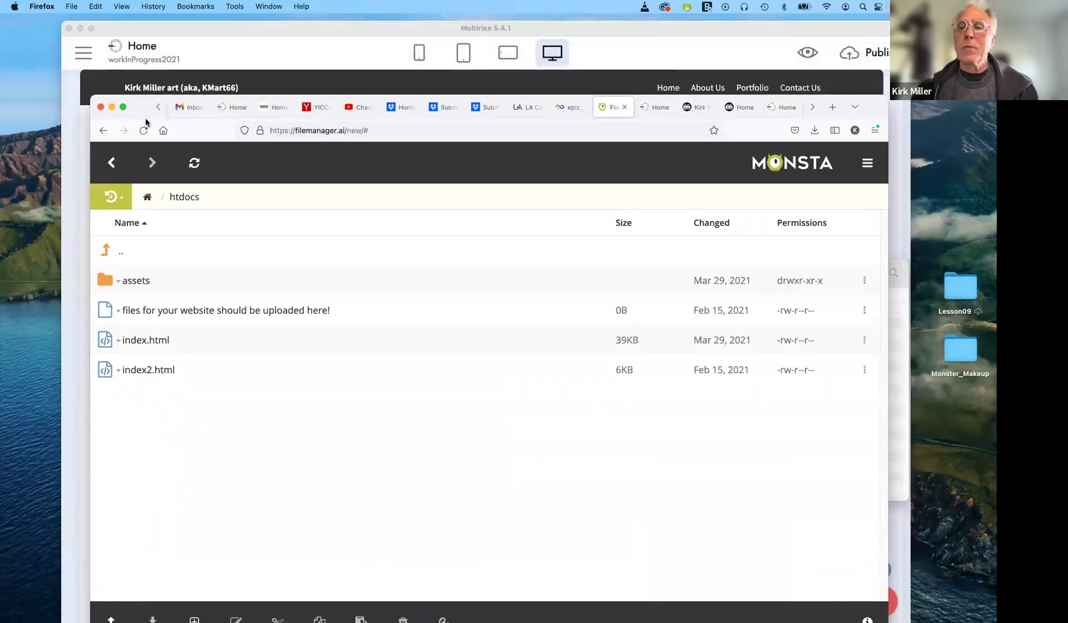
left_click(819, 109)
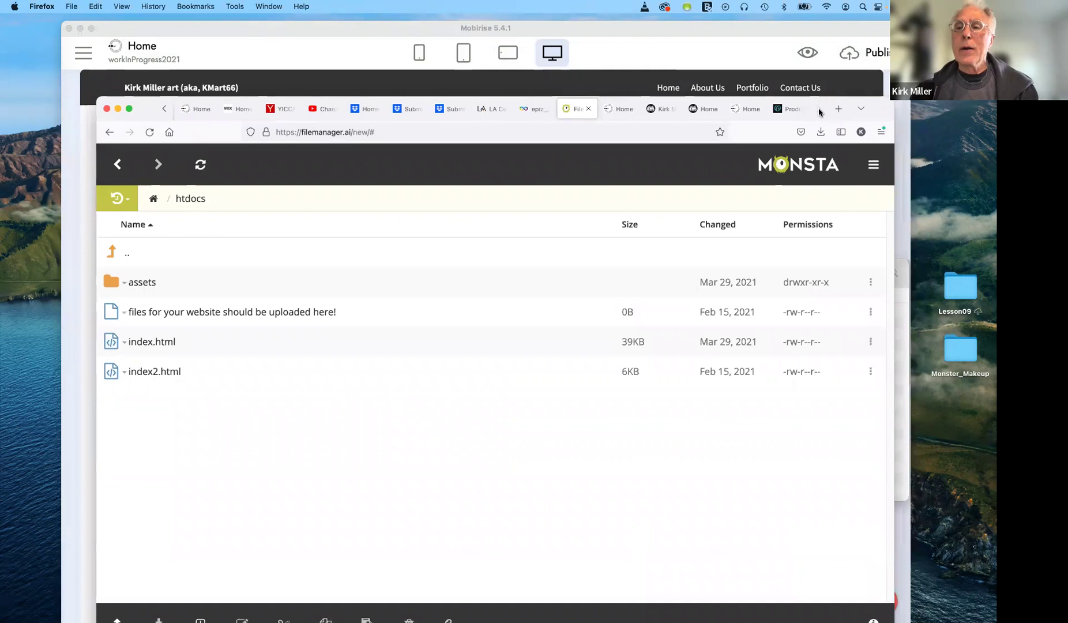
left_click(670, 110)
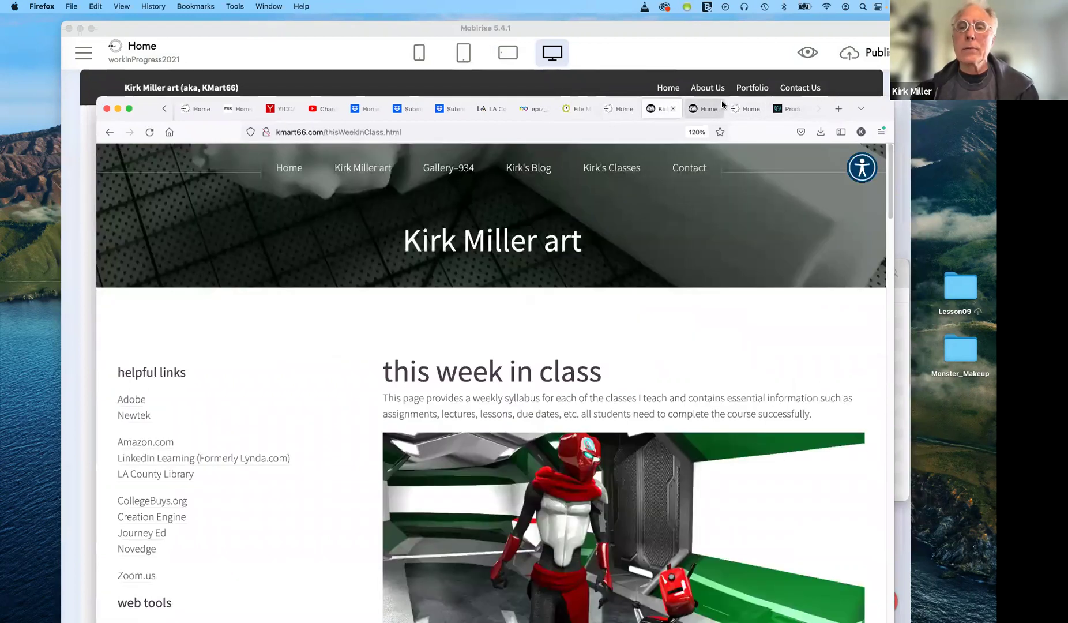
left_click(711, 109)
left_click(745, 108)
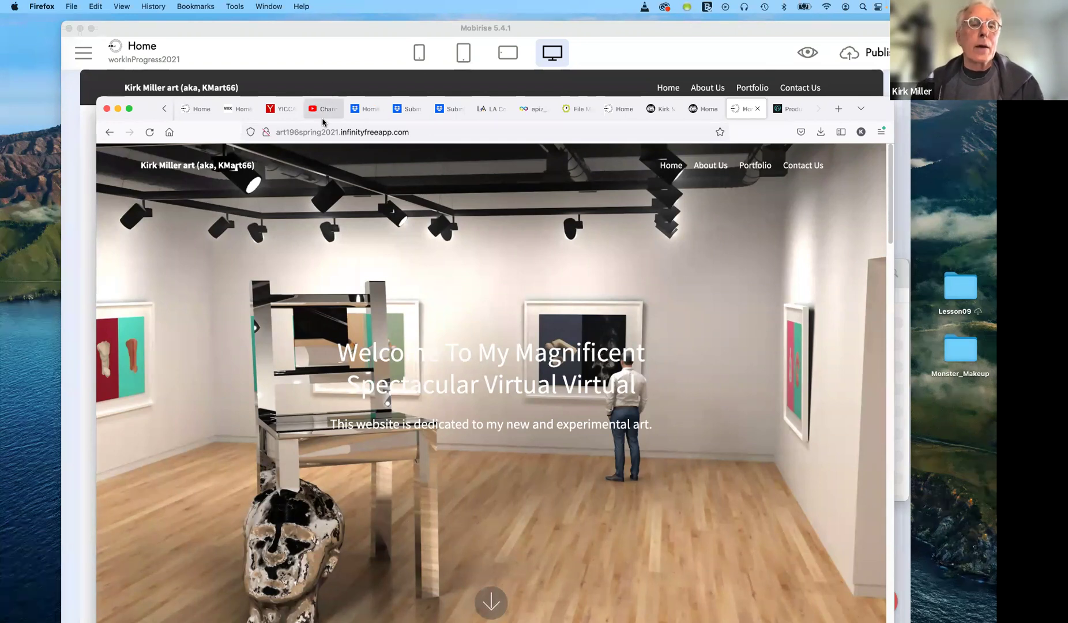
Replace the current page's address with kmilleronline.com and load the custom domain.
left_click(296, 128)
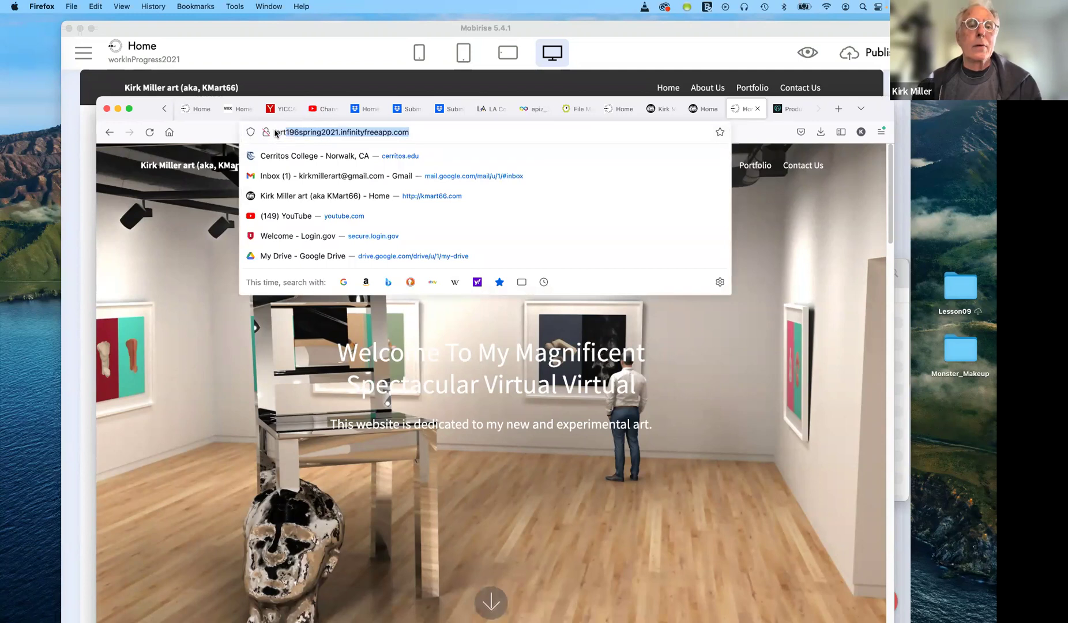
left_click_drag(277, 132, 410, 131)
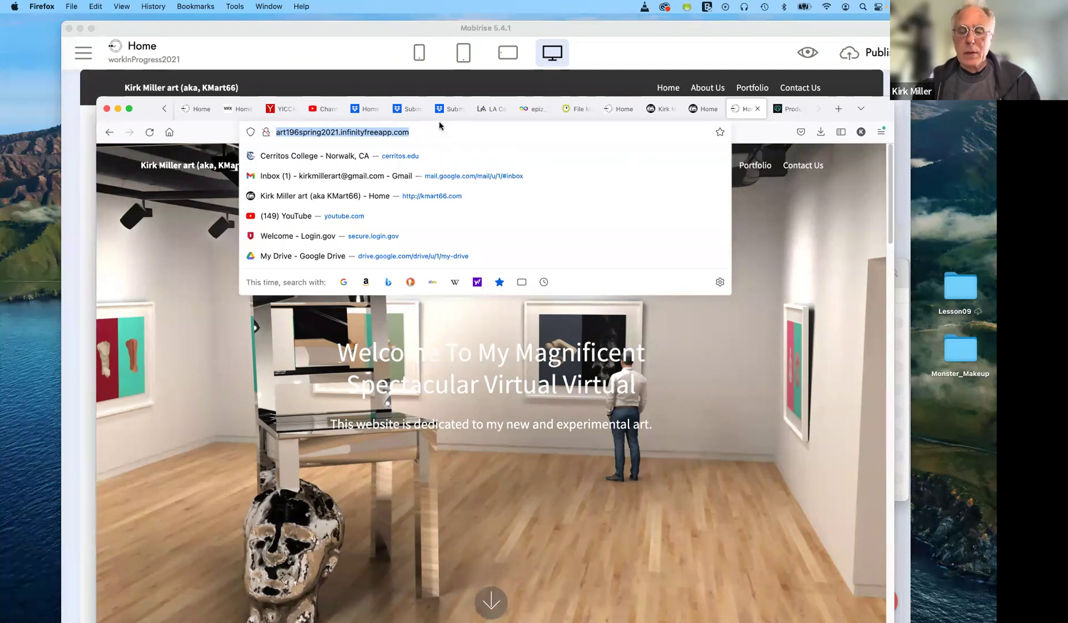
type("km")
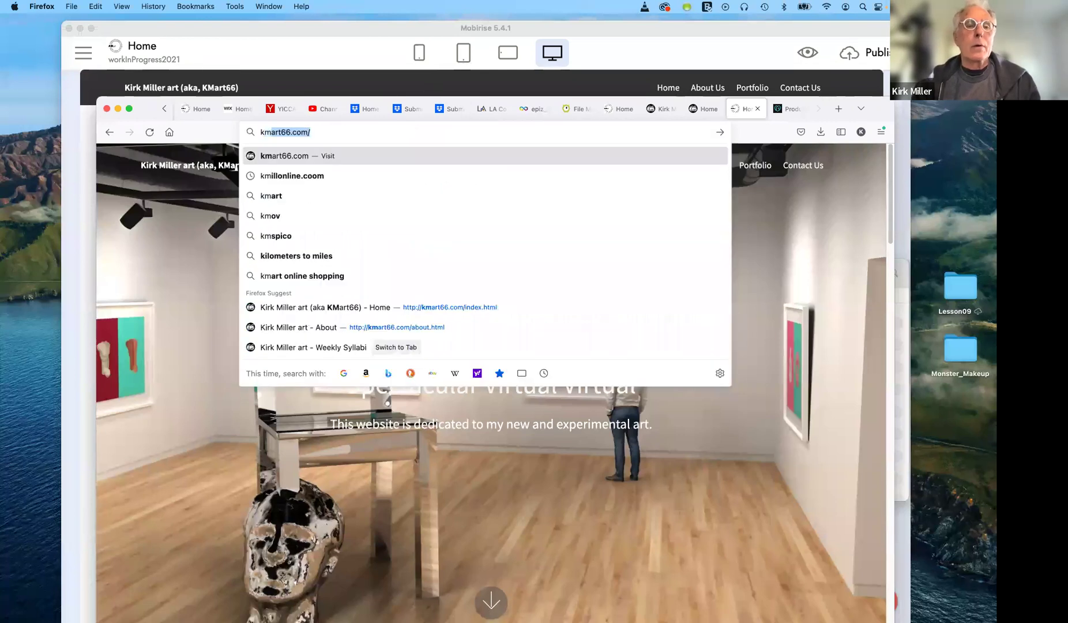
type("illeronline.com")
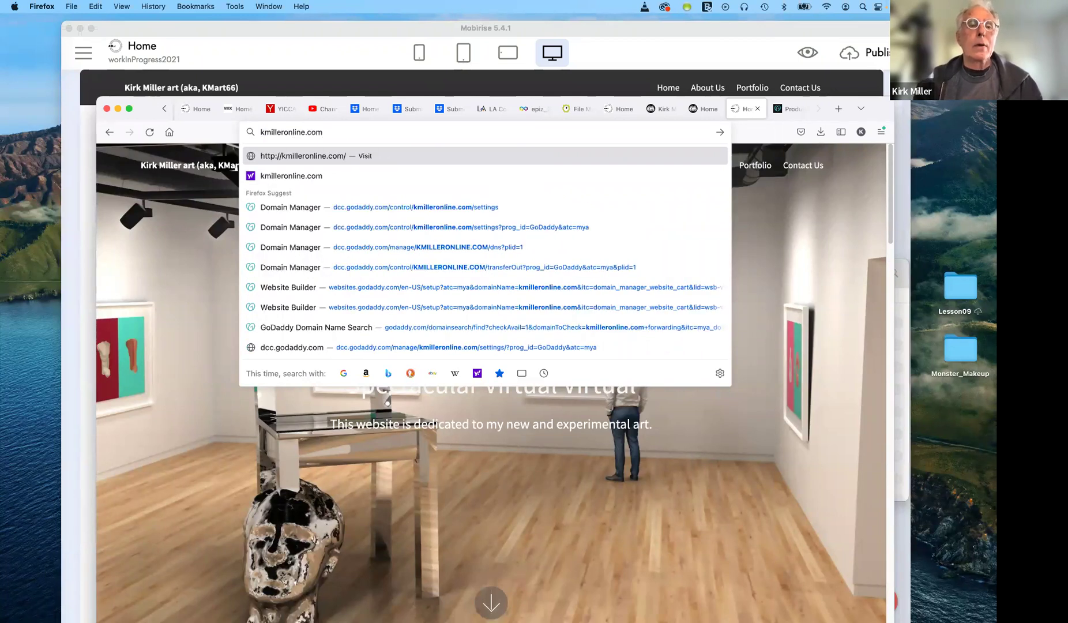
key("Return")
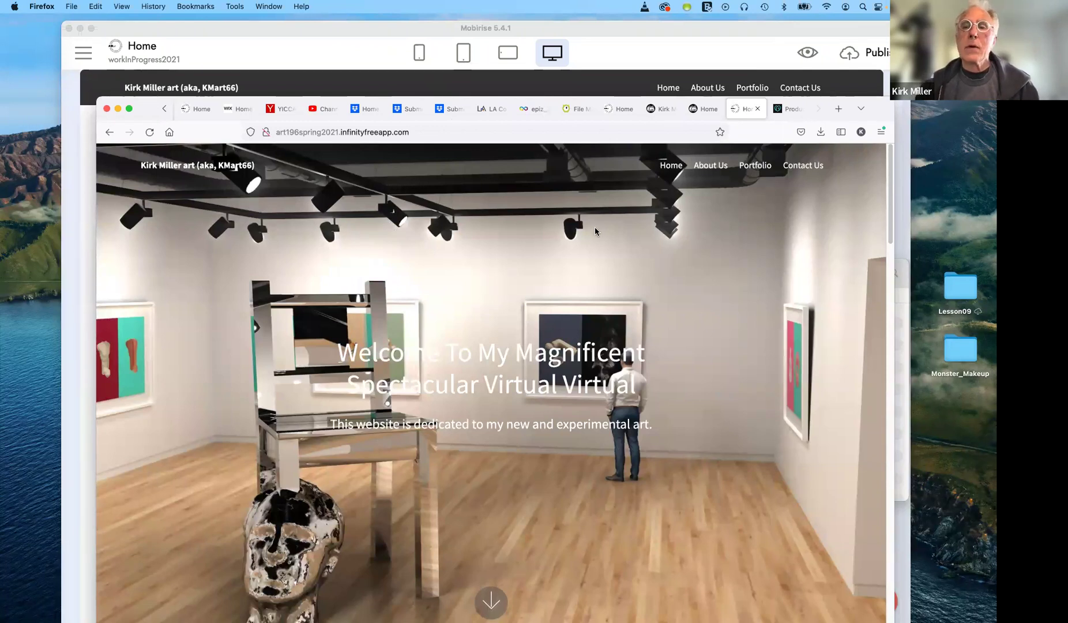
Open a new browser tab and go to kmilleronline.com in it.
left_click(839, 110)
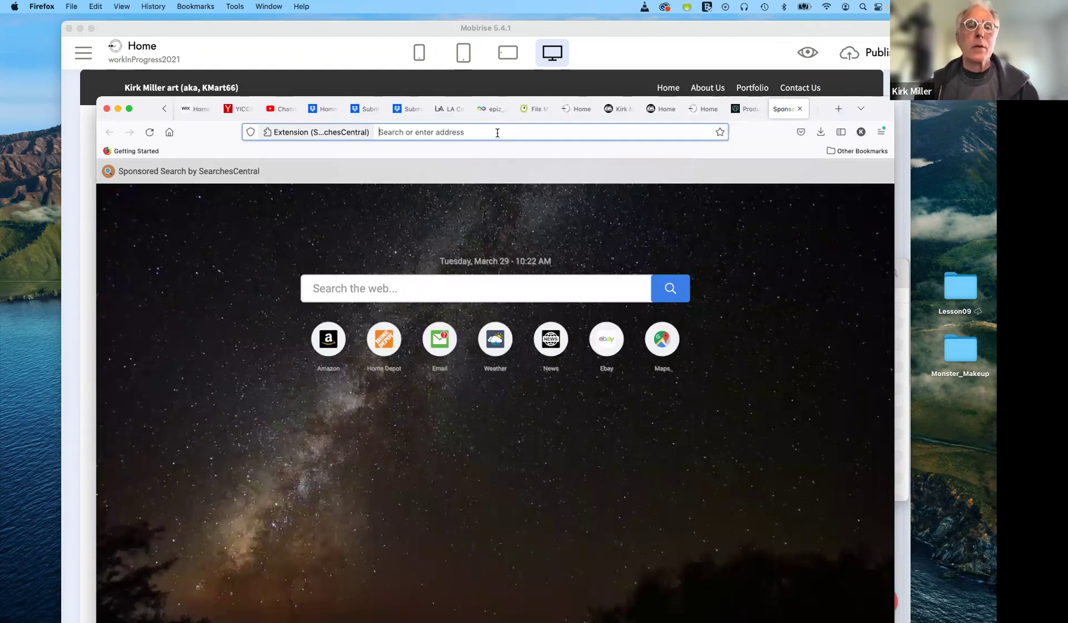
left_click(497, 132)
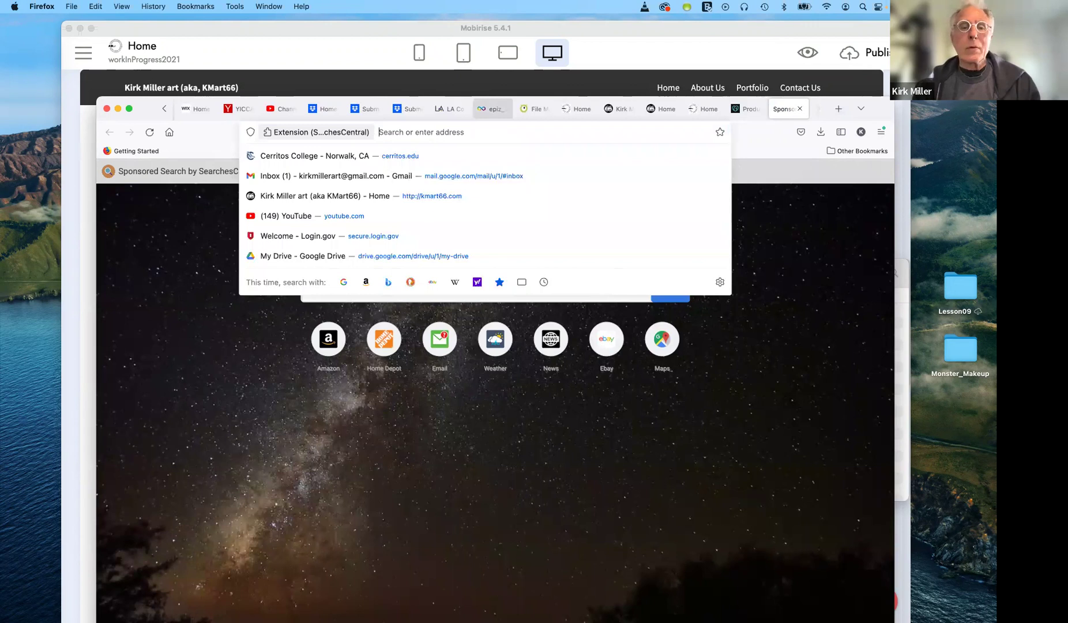
type("kmille")
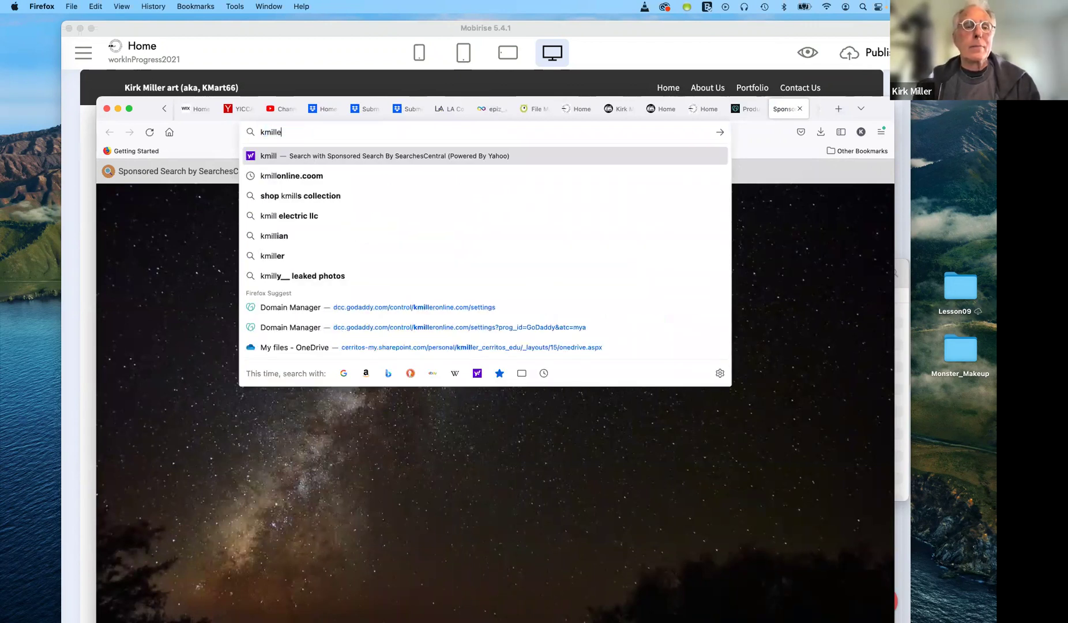
type("ronlin")
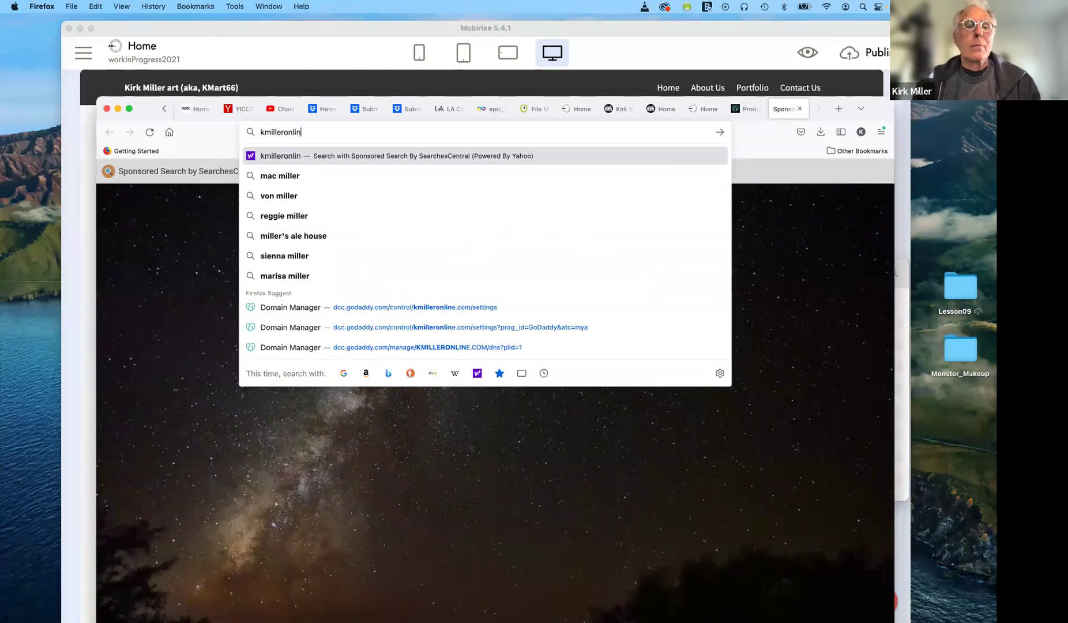
type("e.com")
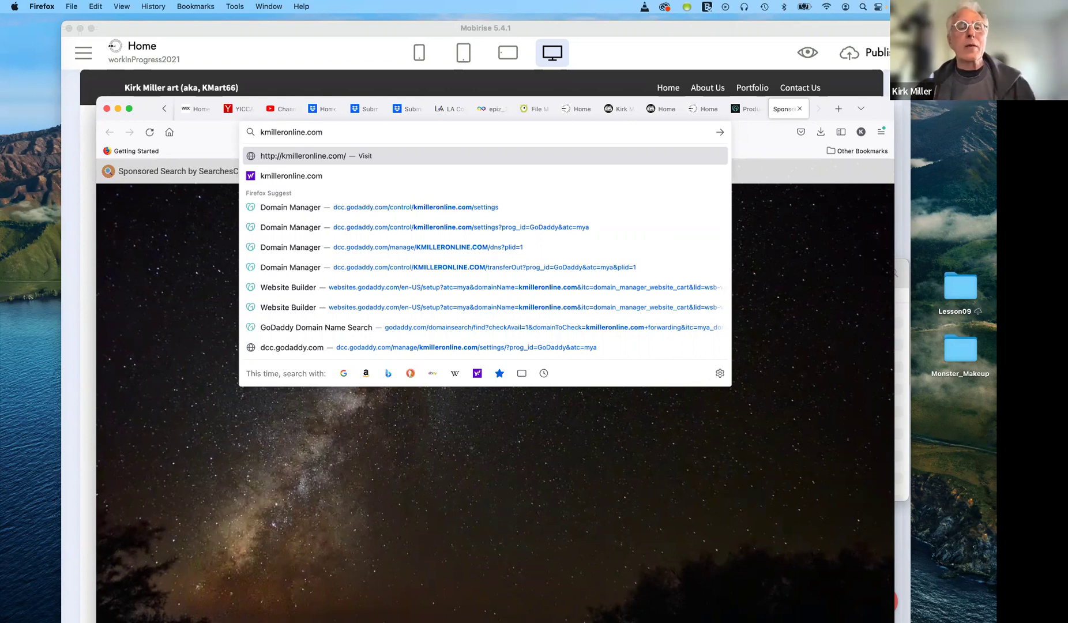
key("Return")
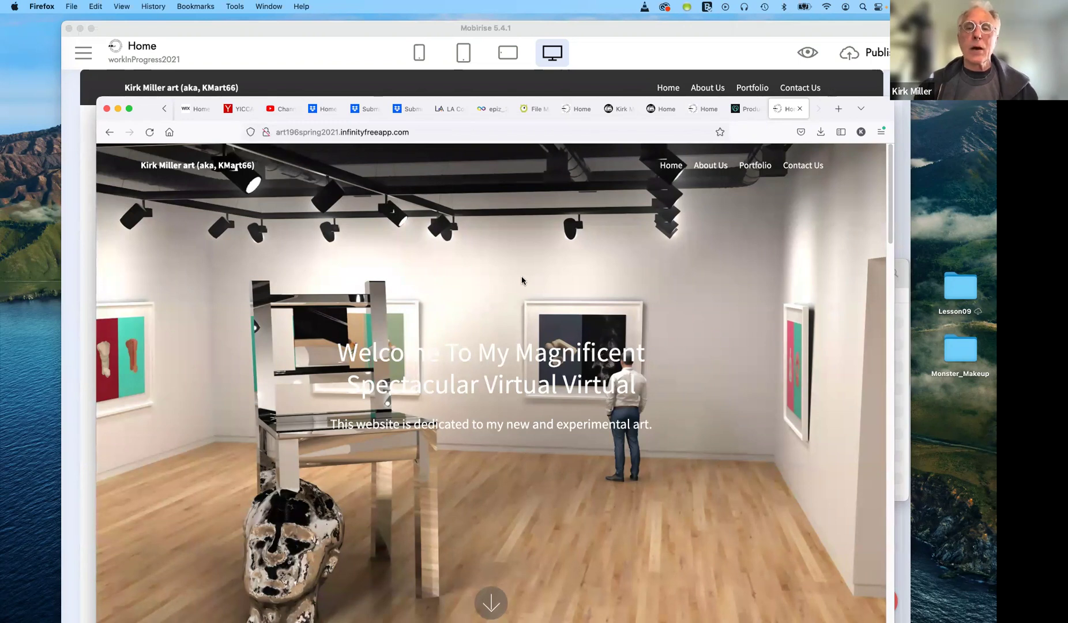
Look through the forwarded site's home page, including the about section and image galleries, and return to its start.
scroll(522, 279, "down", 1)
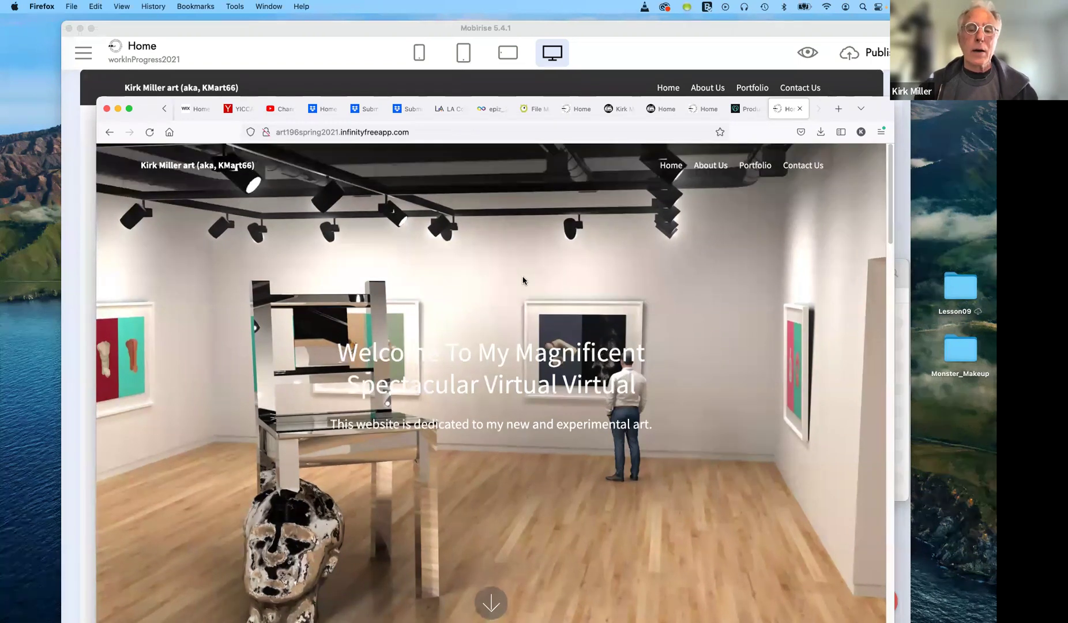
scroll(523, 280, "down", 5)
scroll(523, 280, "down", 5)
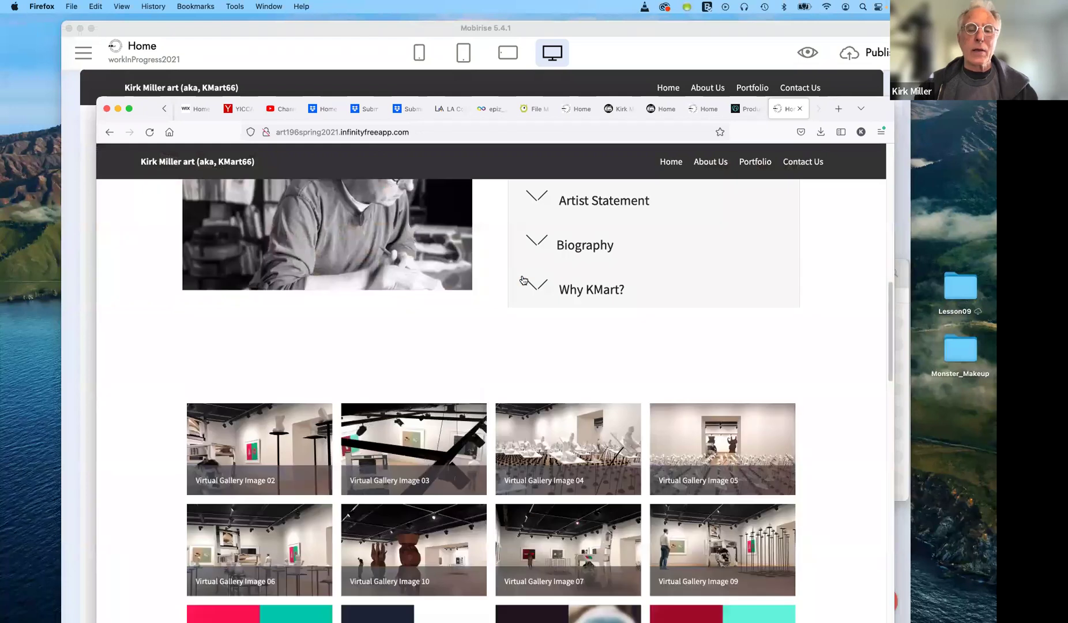
scroll(523, 281, "down", 6)
scroll(523, 280, "down", 3)
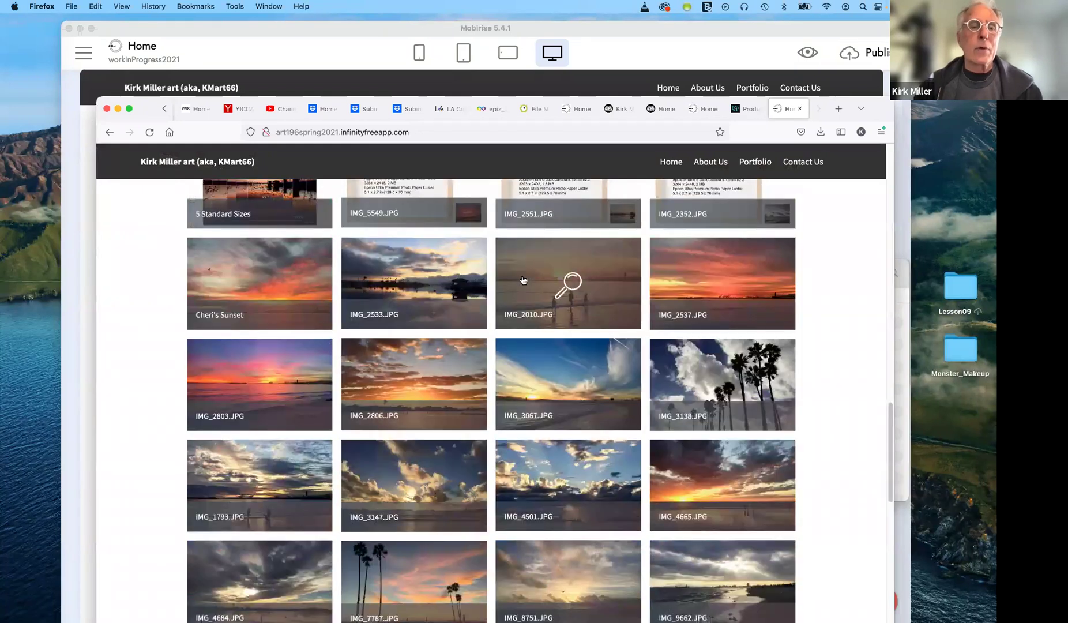
scroll(523, 280, "up", 4)
scroll(523, 279, "up", 5)
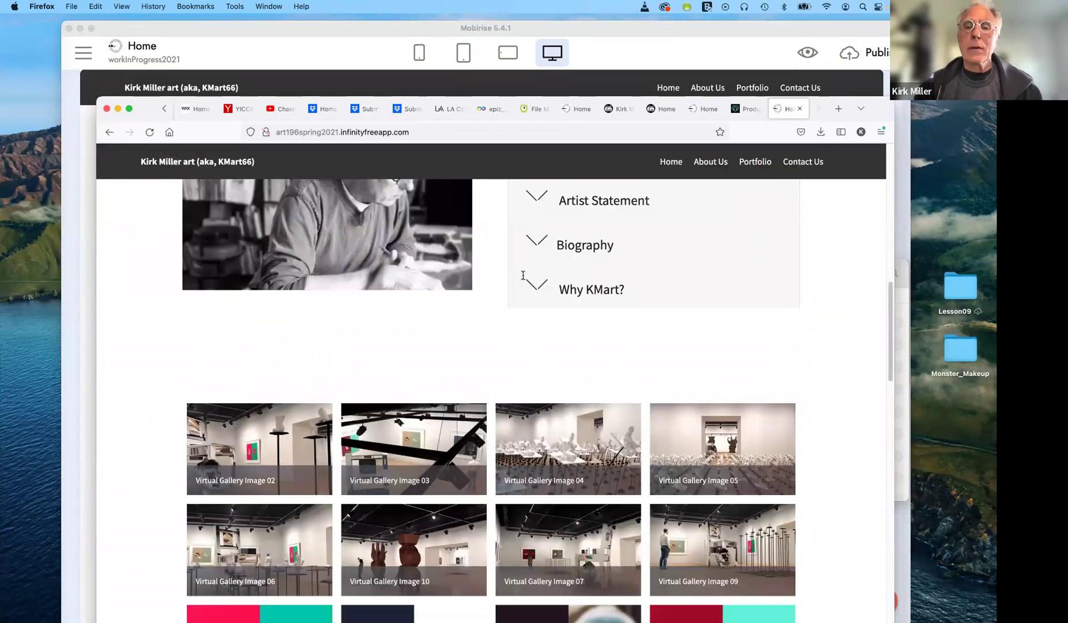
left_click(673, 165)
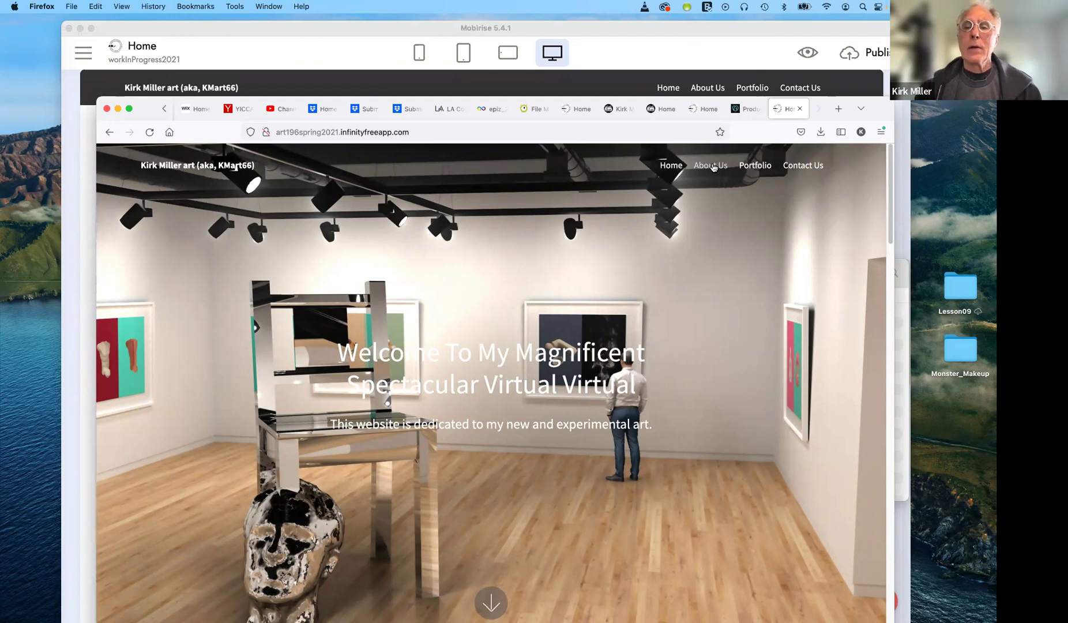
scroll(727, 163, "down", 2)
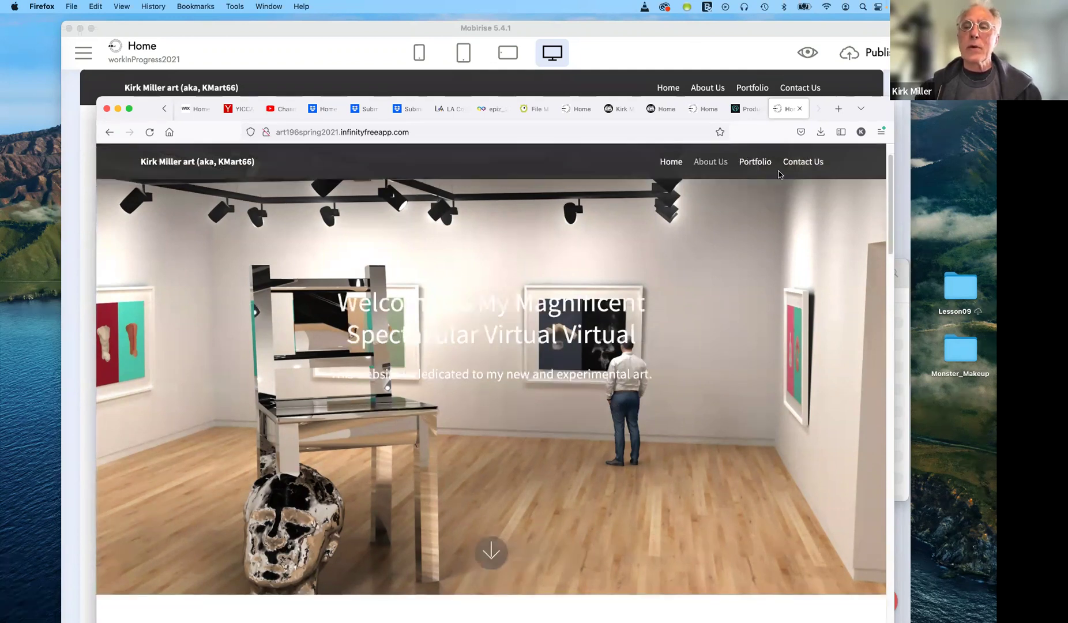
scroll(780, 173, "down", 5)
scroll(667, 166, "down", 5)
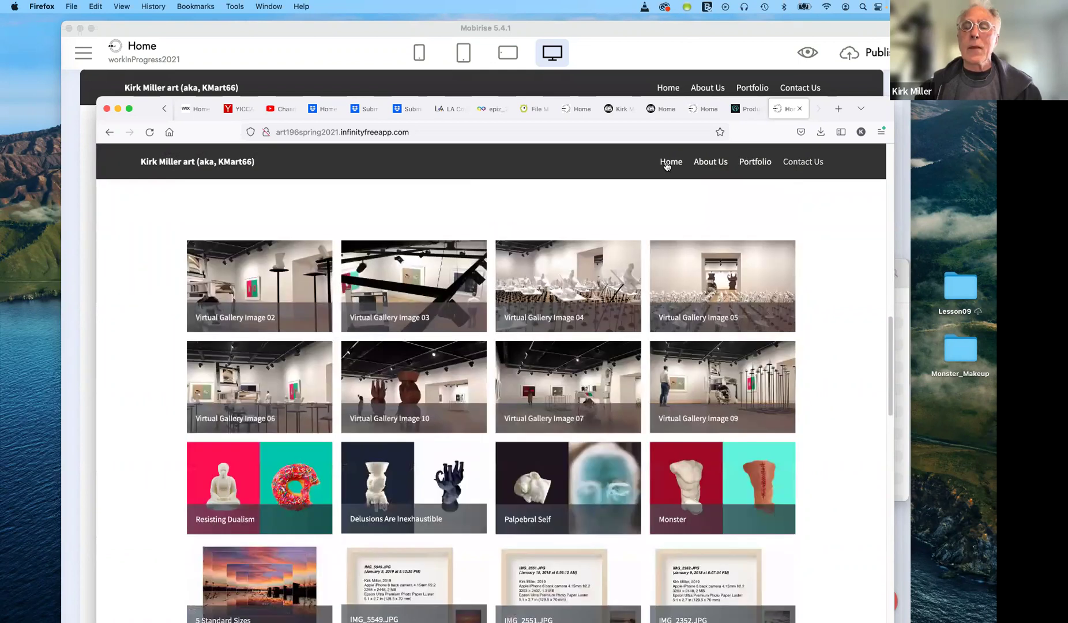
scroll(667, 167, "down", 10)
left_click(672, 162)
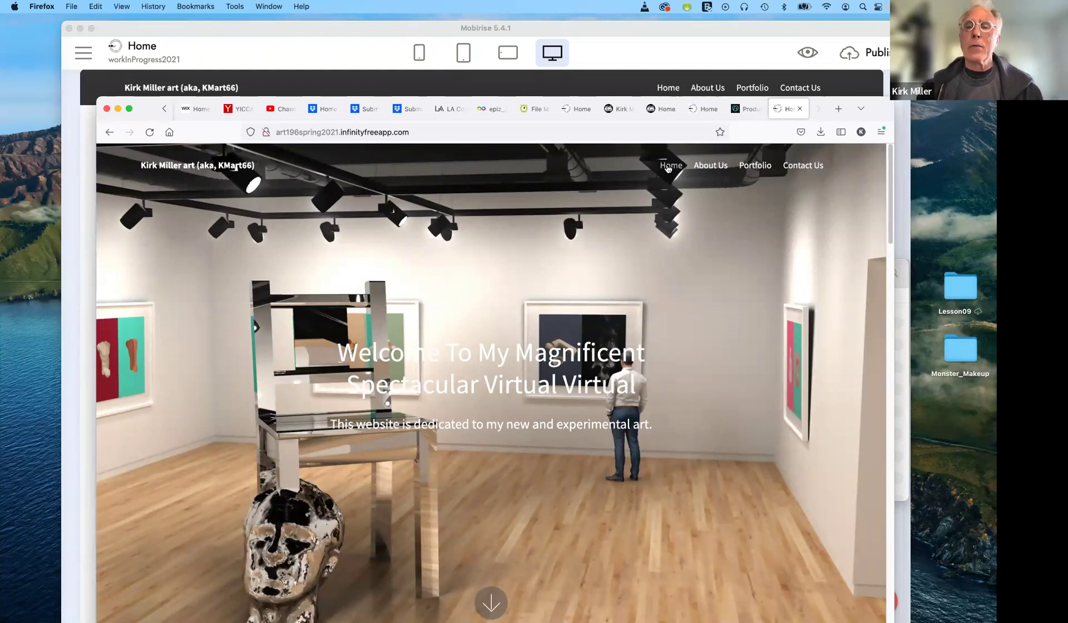
Compare the open GoDaddy products page, both infinityfreeapp.com home pages and the mobirisesite.com home page.
left_click(753, 109)
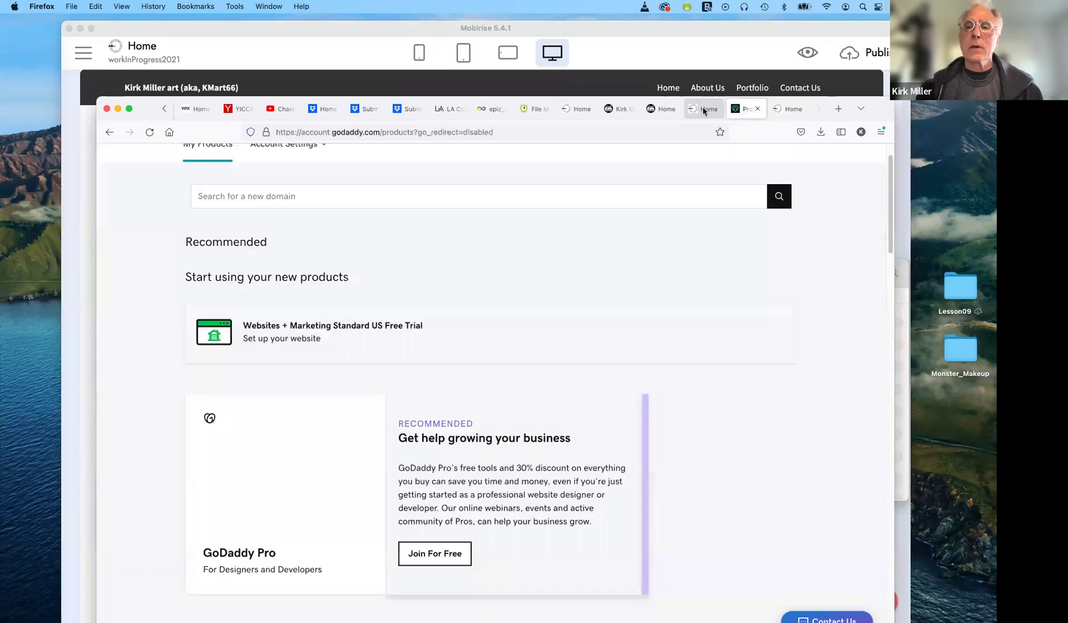
left_click(708, 108)
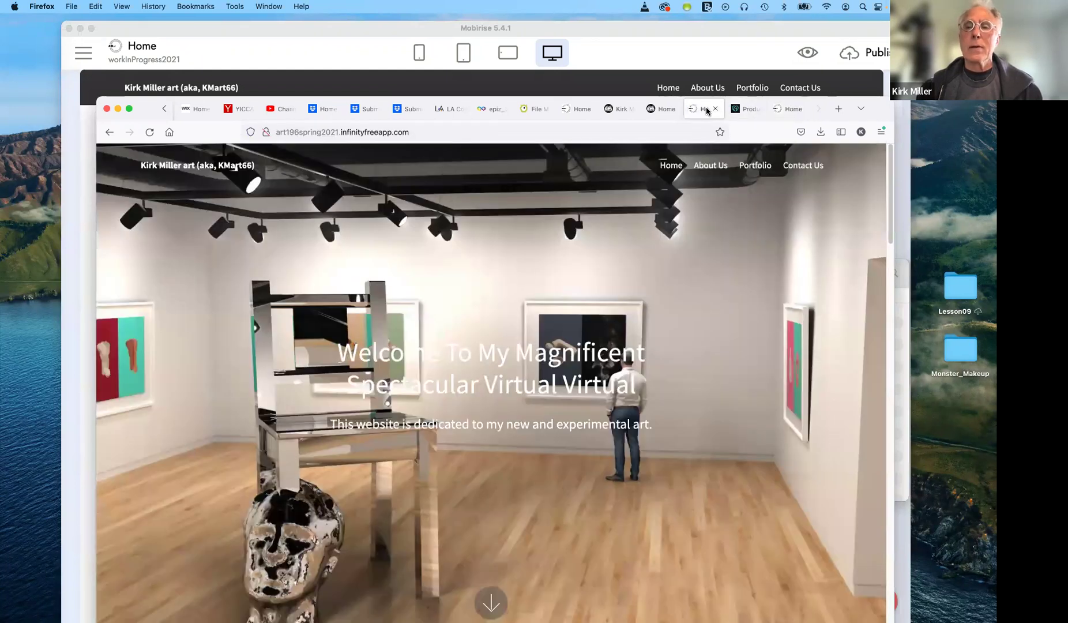
left_click(799, 109)
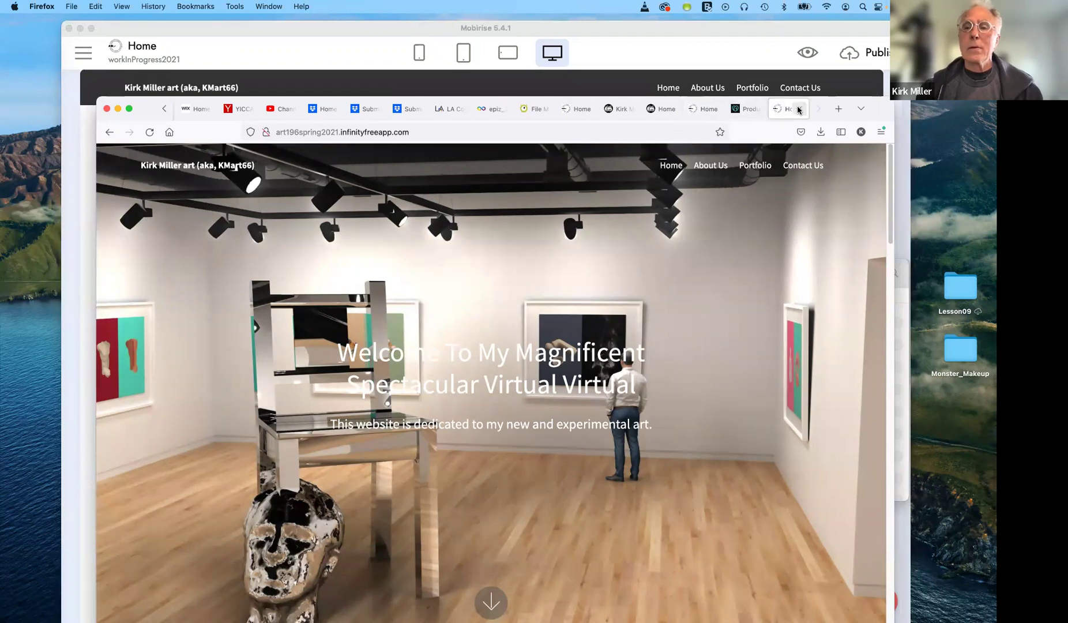
left_click(665, 109)
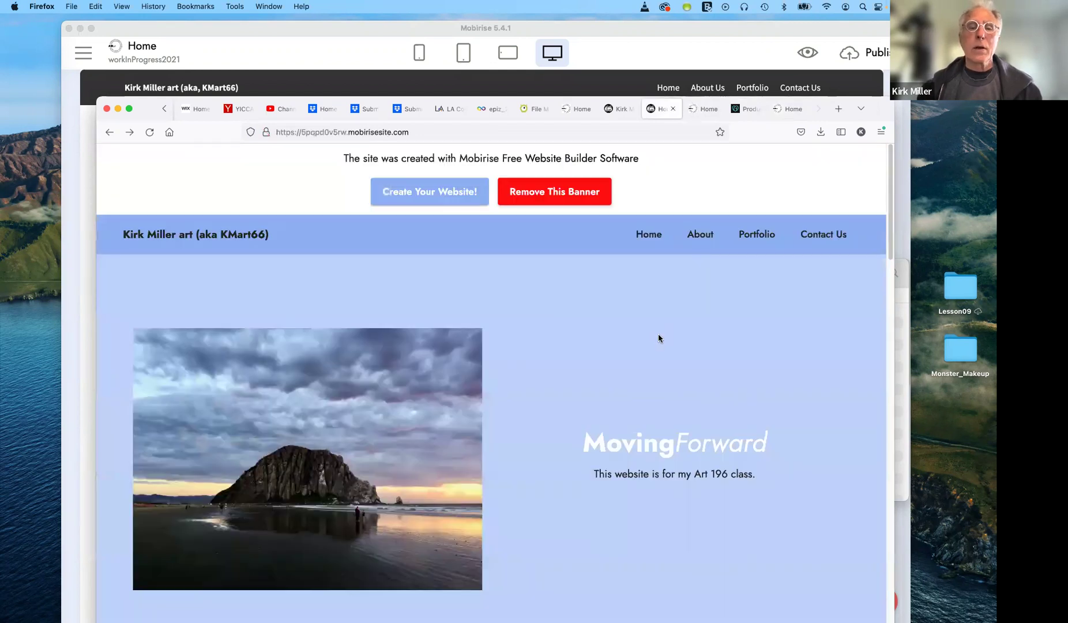
scroll(659, 339, "down", 4)
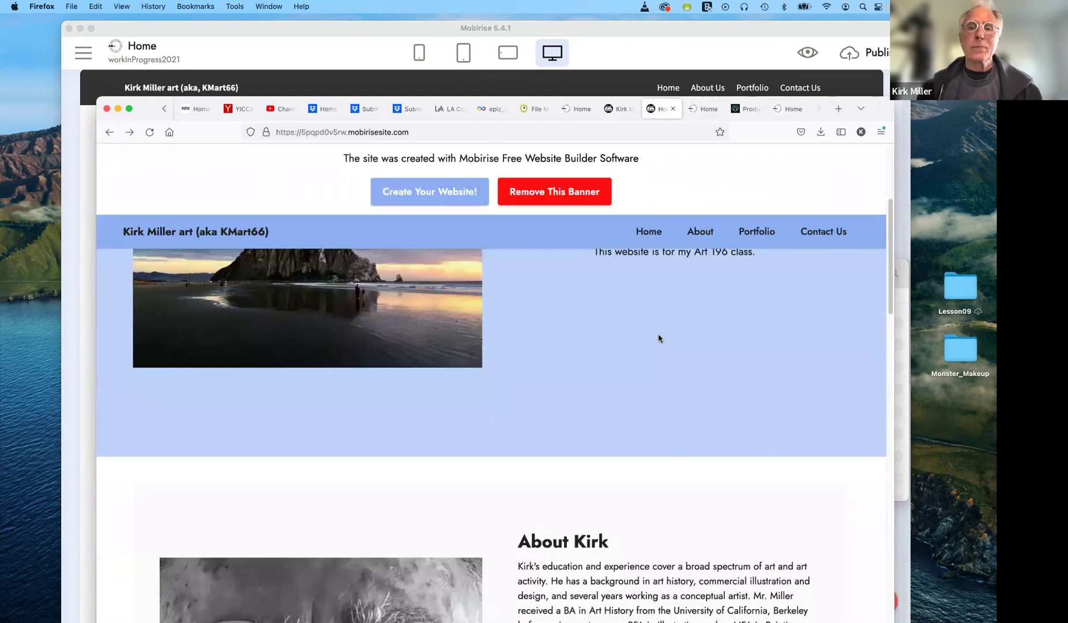
scroll(658, 339, "up", 4)
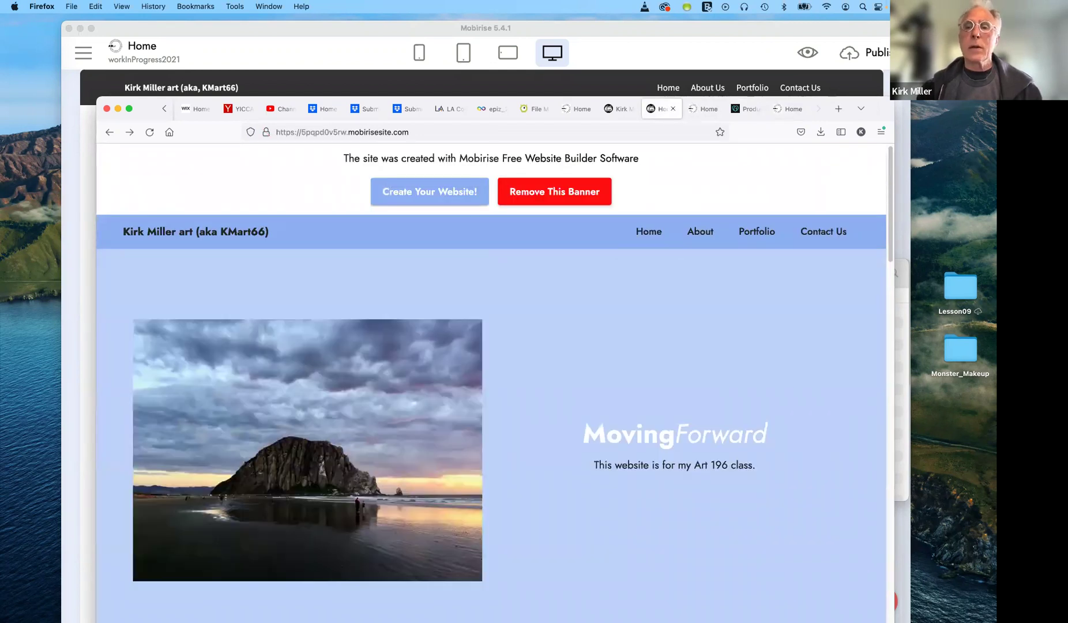
Switch to Mobirise and review the home page of the workInProgress2021 project.
left_click(700, 62)
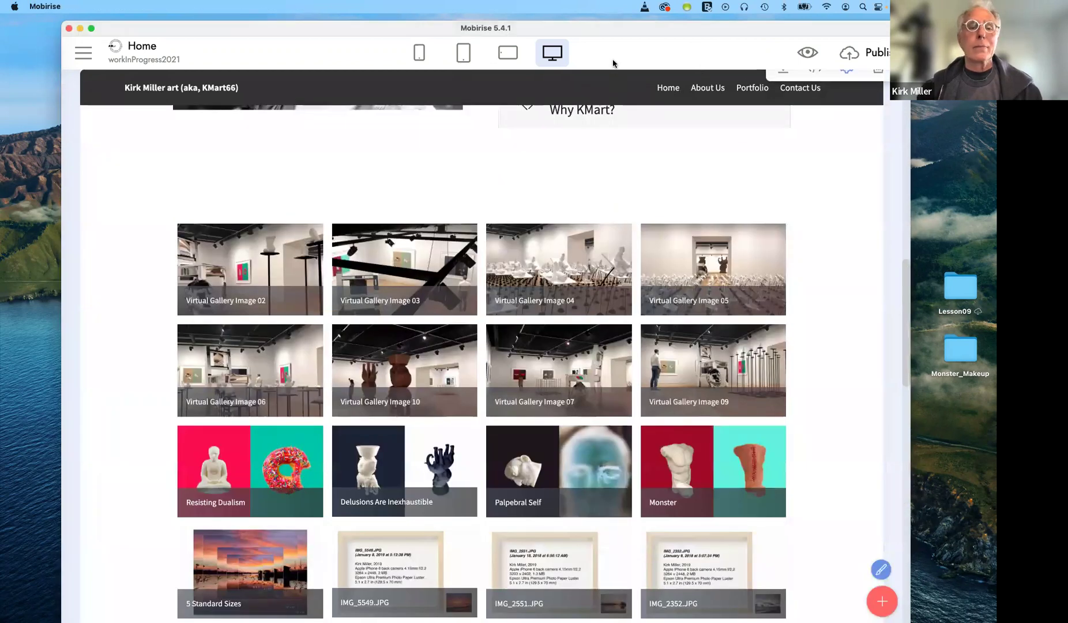
scroll(613, 64, "up", 5)
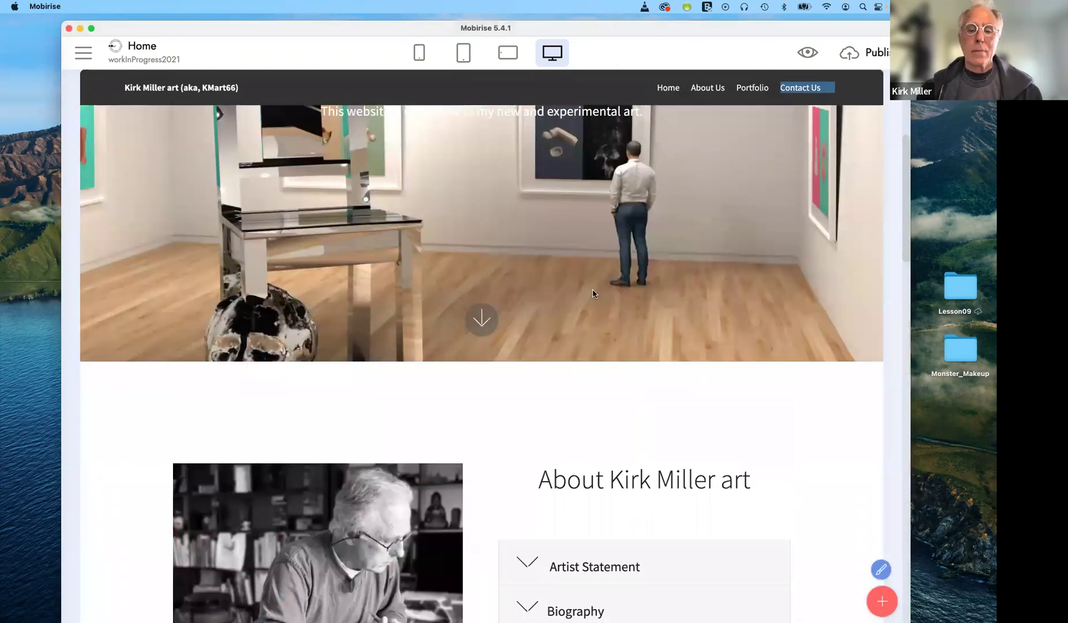
scroll(593, 293, "down", 1)
scroll(593, 285, "down", 4)
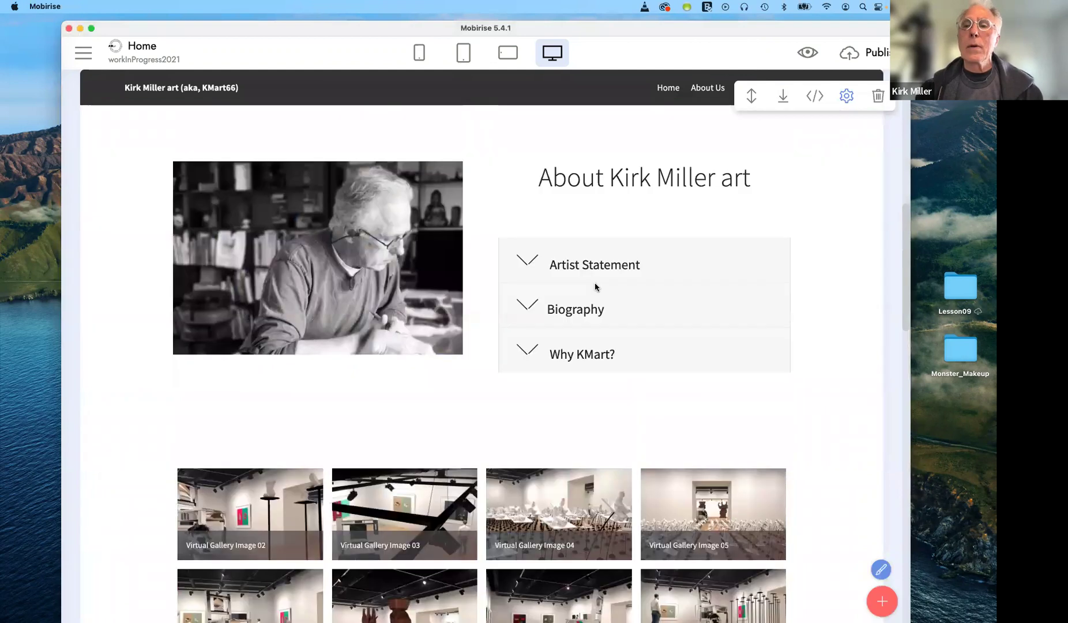
scroll(593, 278, "up", 5)
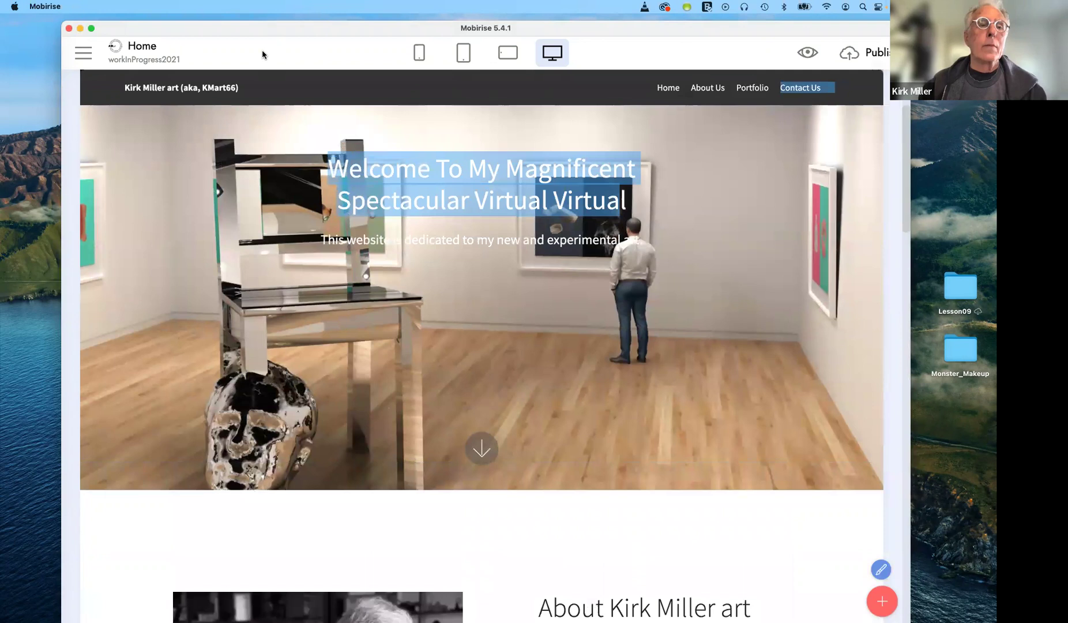
Open the art196Fall2021 site from the Mobirise site list and look down its home page to the About section.
left_click(114, 62)
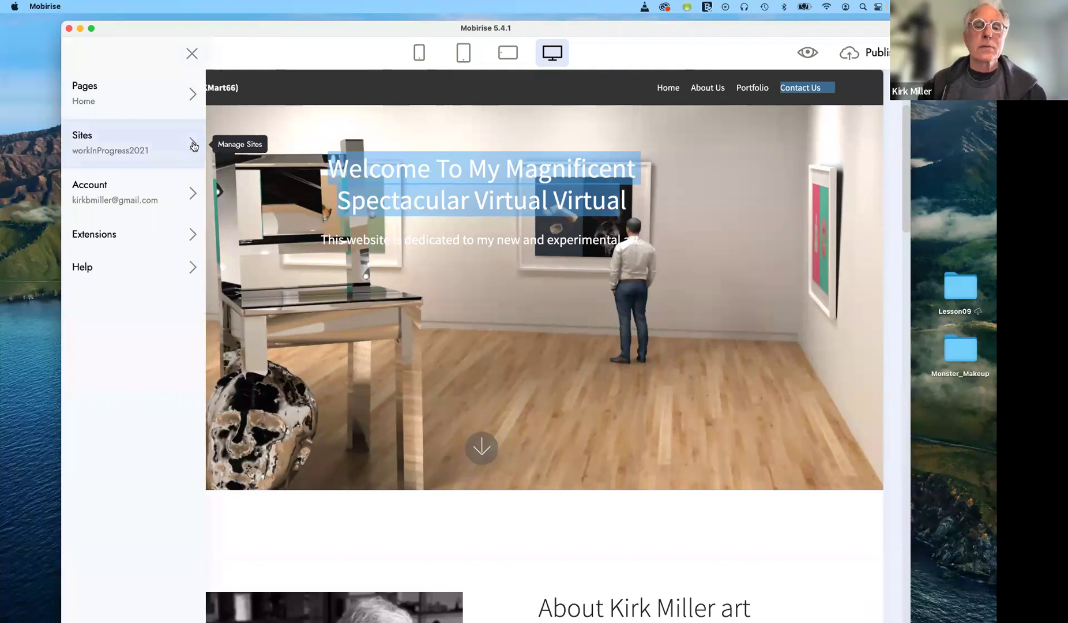
left_click(194, 147)
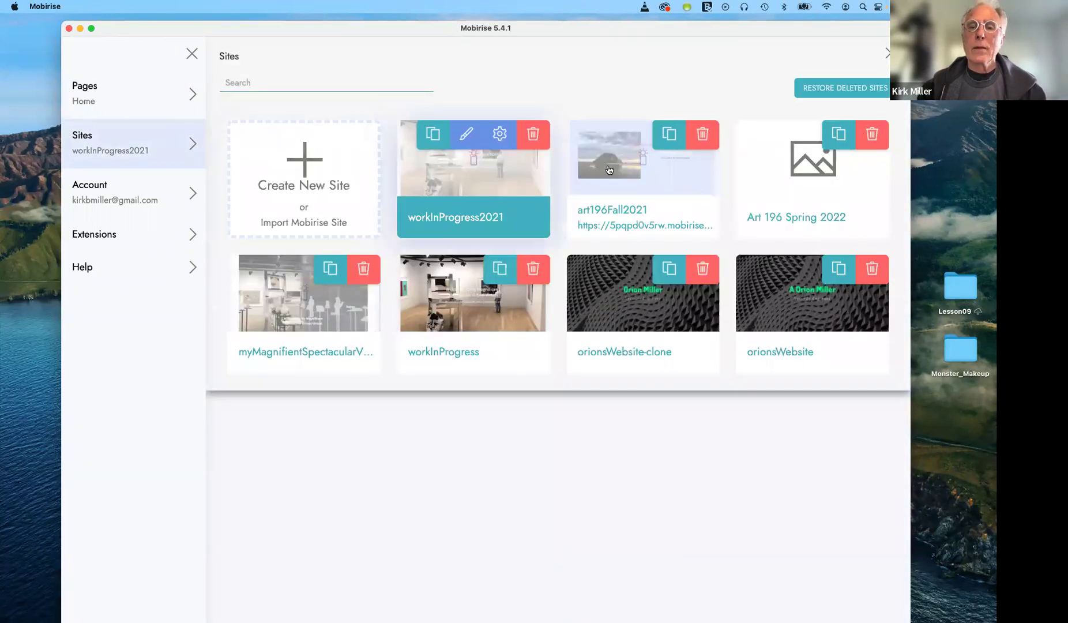
left_click(657, 169)
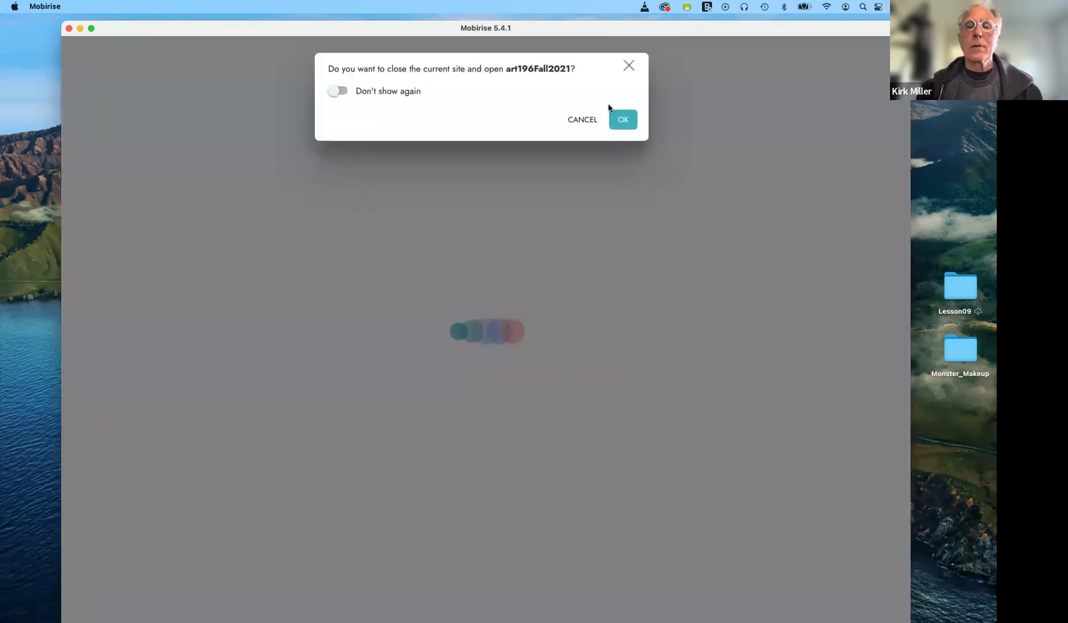
left_click(657, 197)
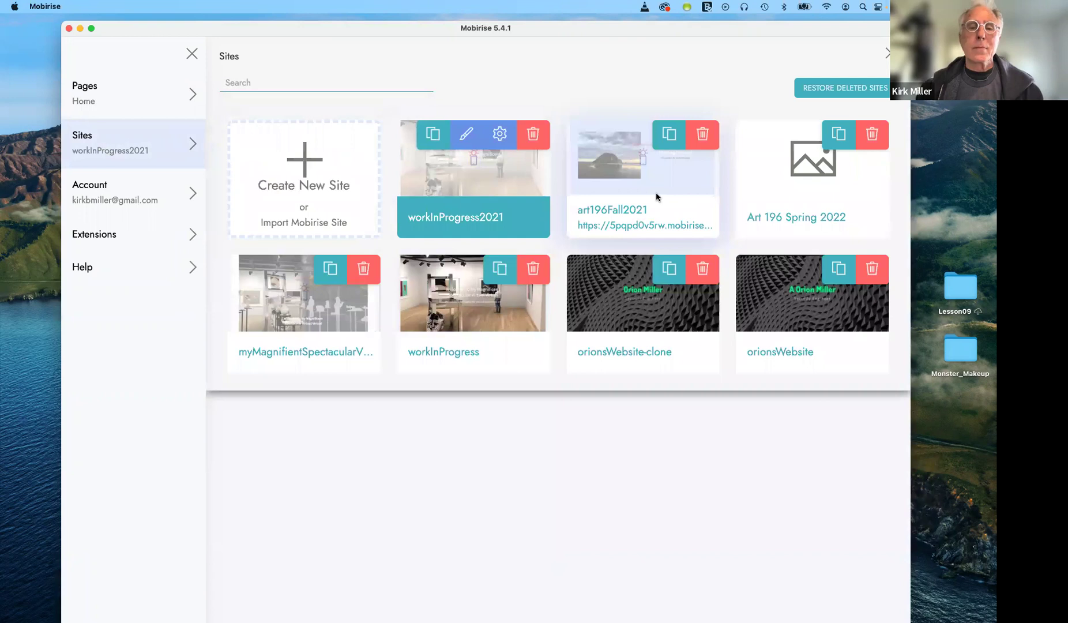
left_click(656, 197)
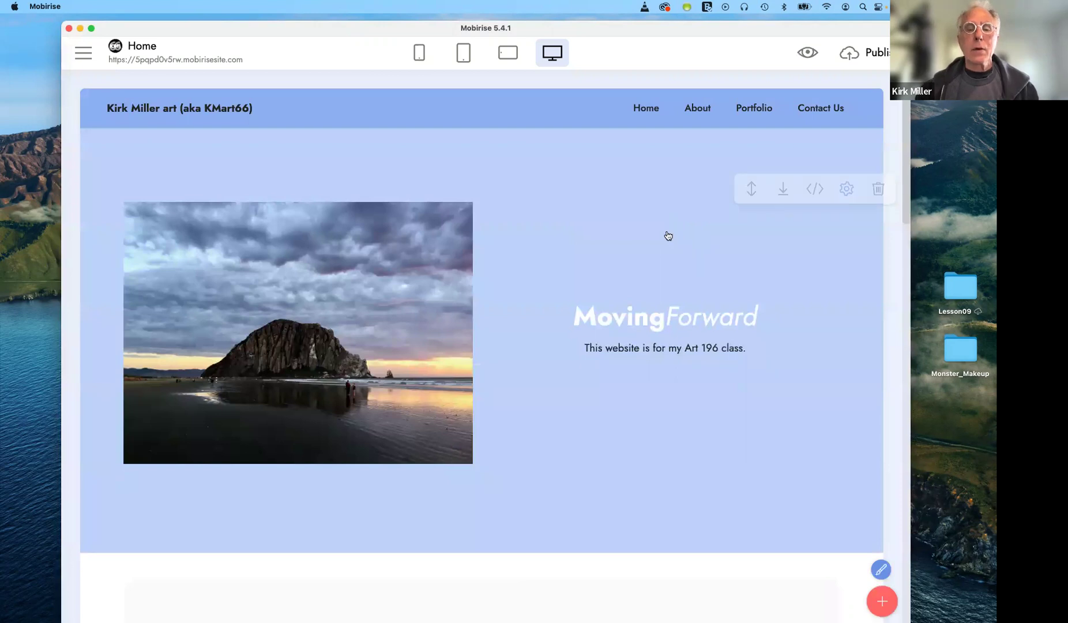
scroll(664, 229, "down", 3)
scroll(663, 229, "down", 10)
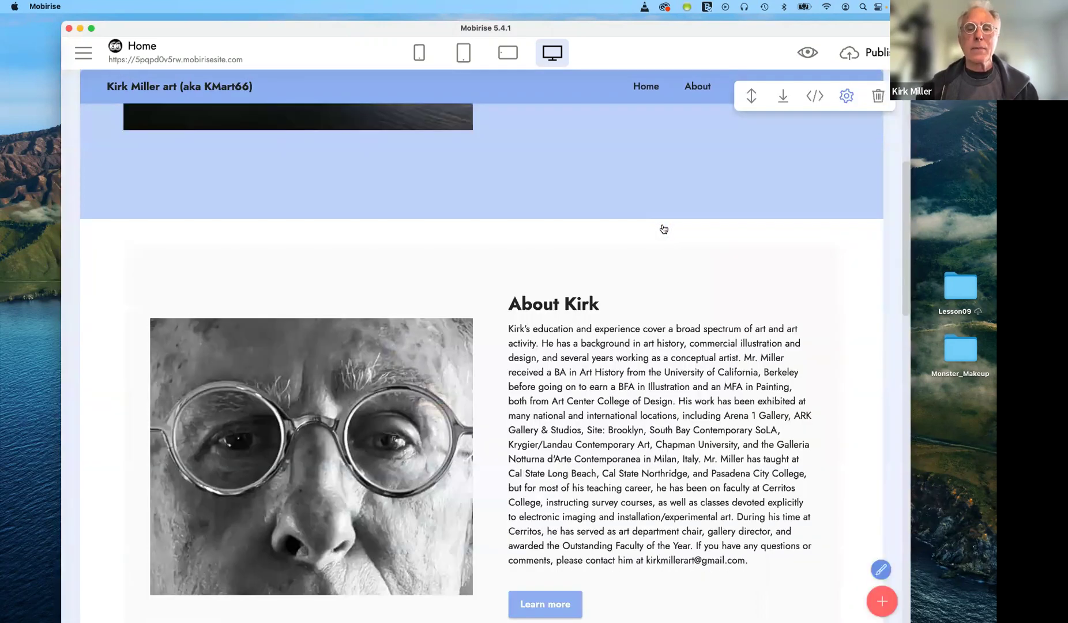
Inspect the link targets of the About and Portfolio menu items in the site's navigation without changing them.
scroll(662, 228, "up", 10)
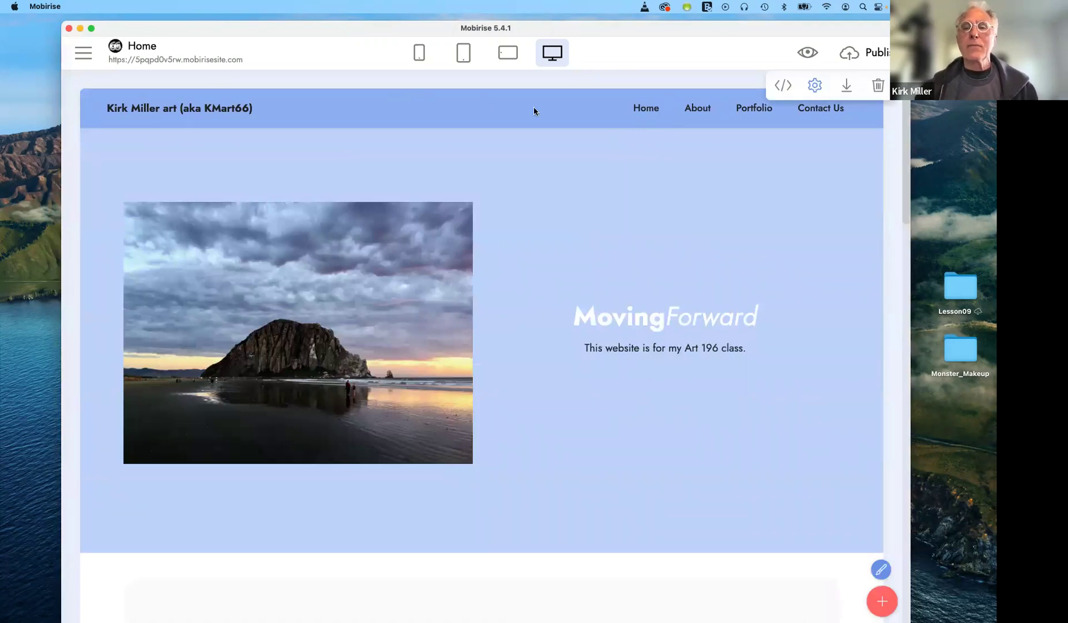
left_click(698, 109)
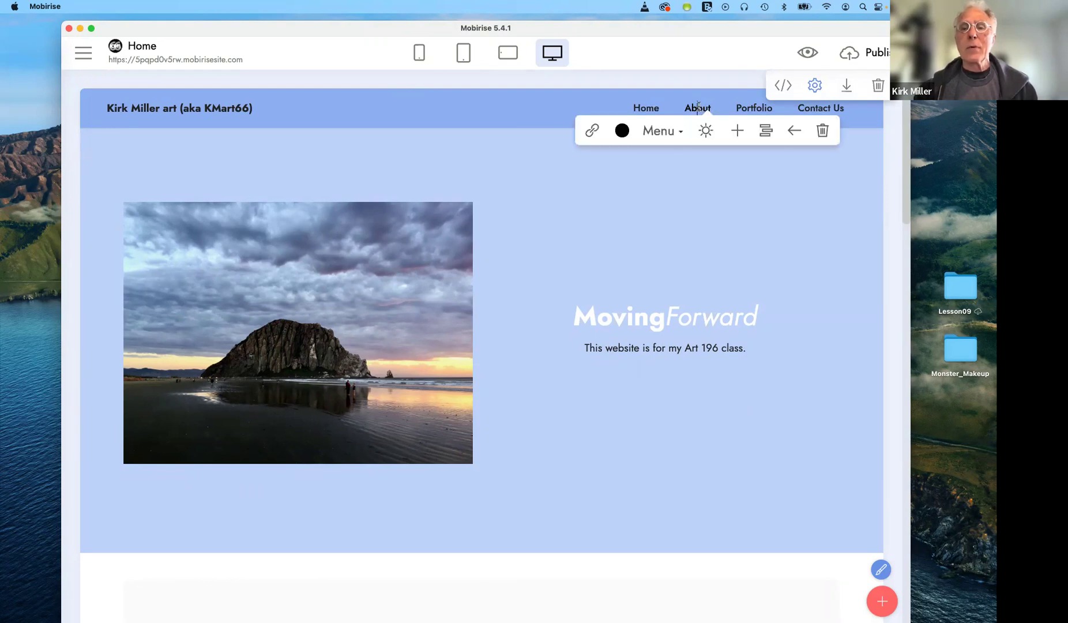
left_click(591, 130)
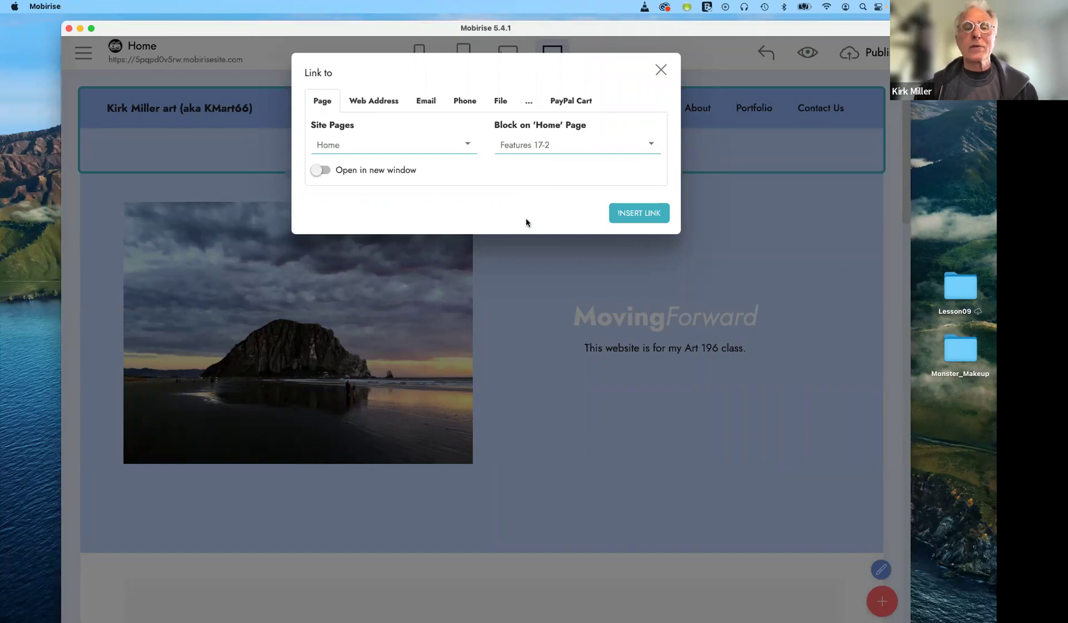
left_click(662, 69)
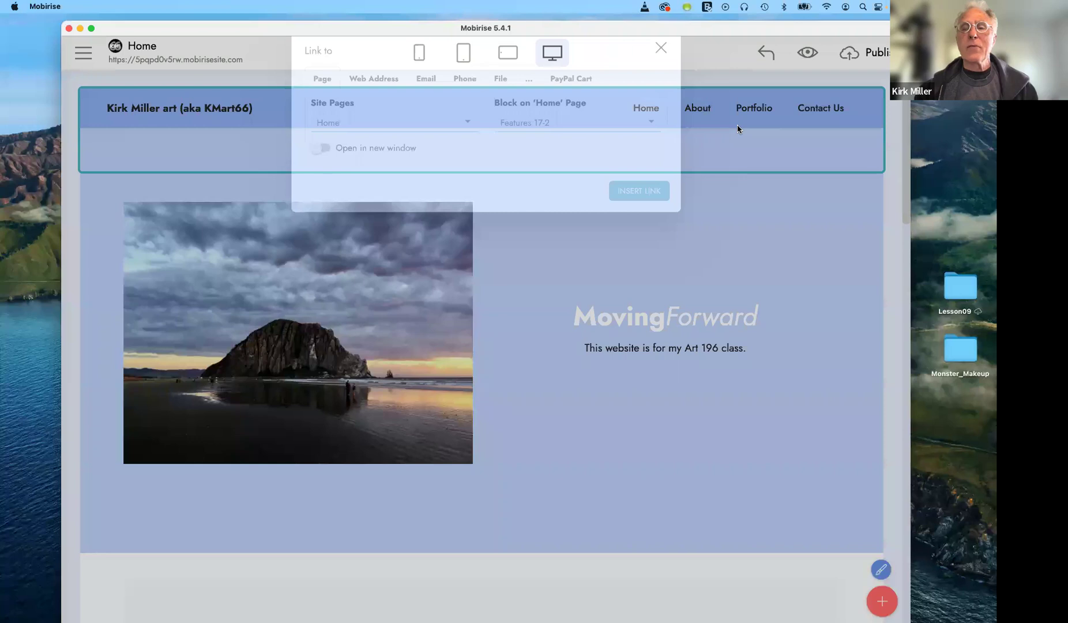
left_click(748, 108)
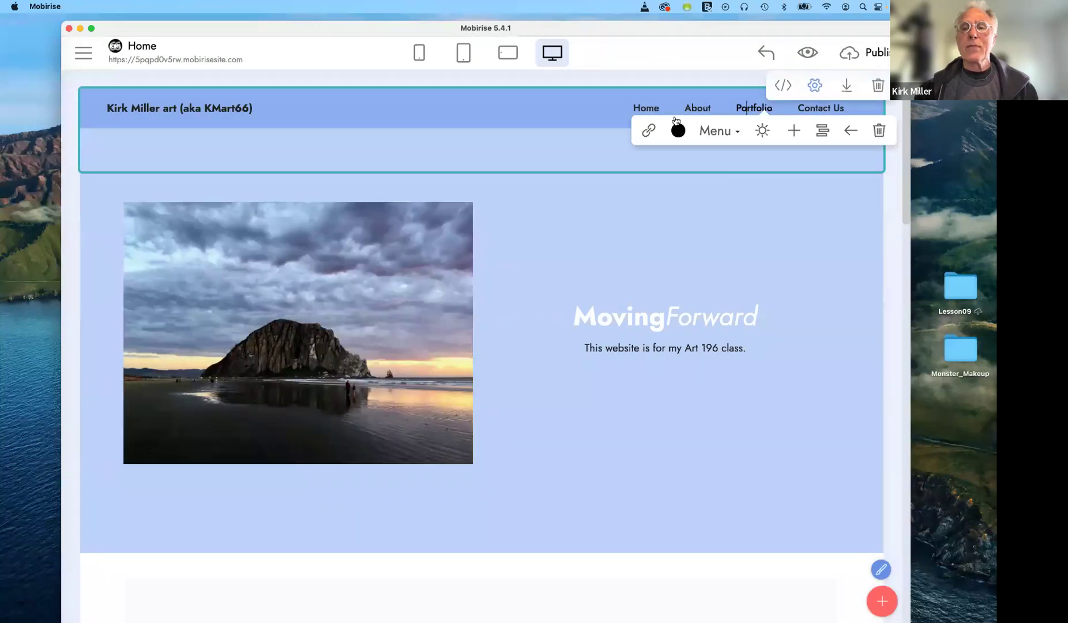
left_click(649, 132)
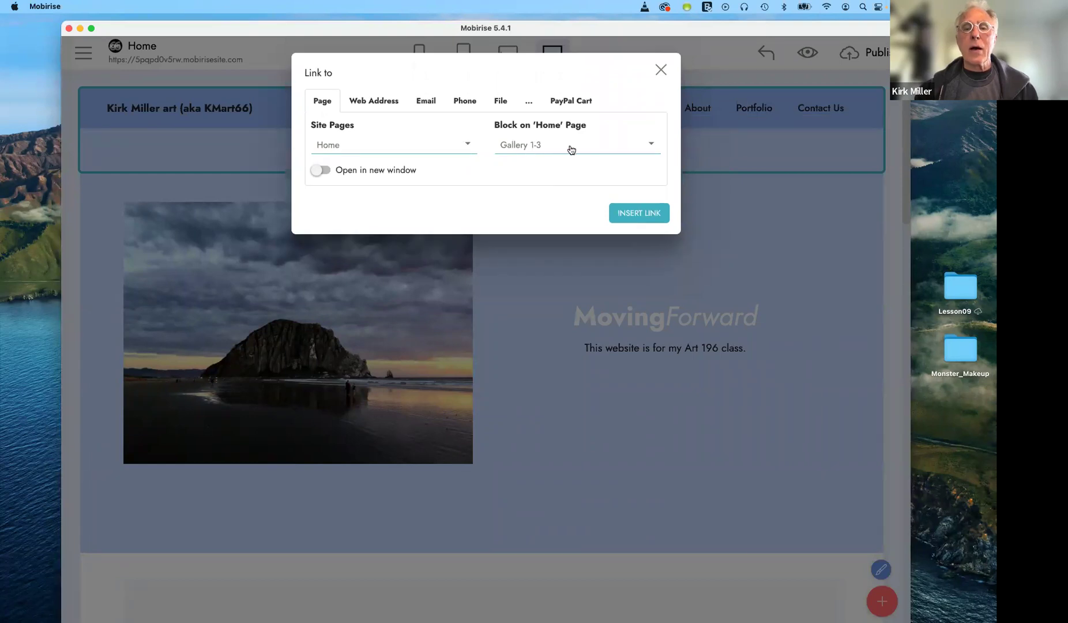
left_click(660, 70)
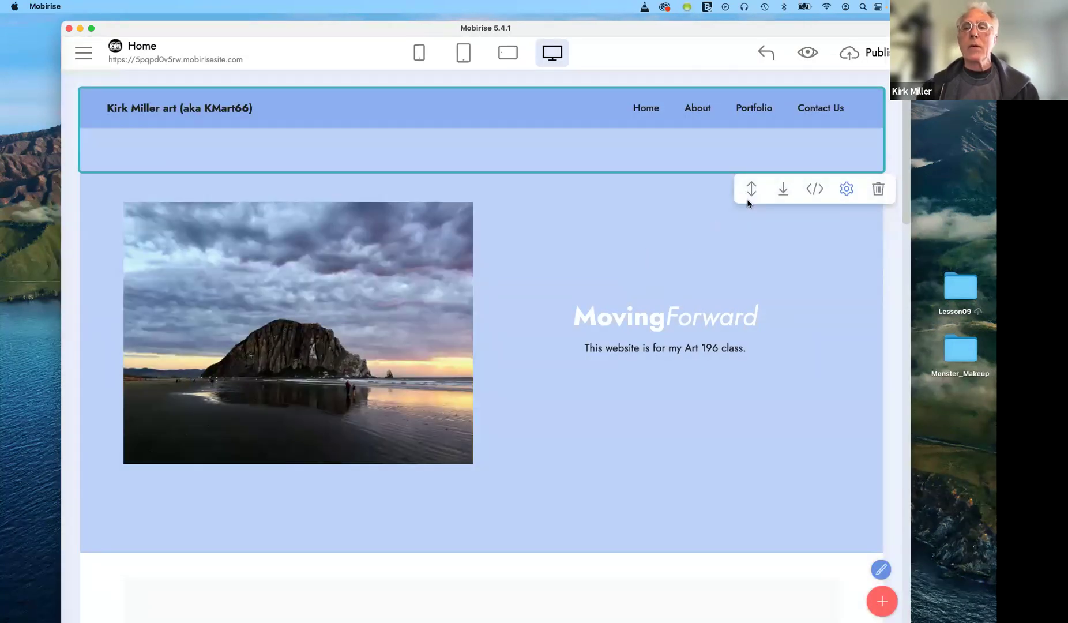
Review the publish settings with the mobirisesite.com destination selected, and close them without publishing.
left_click(852, 58)
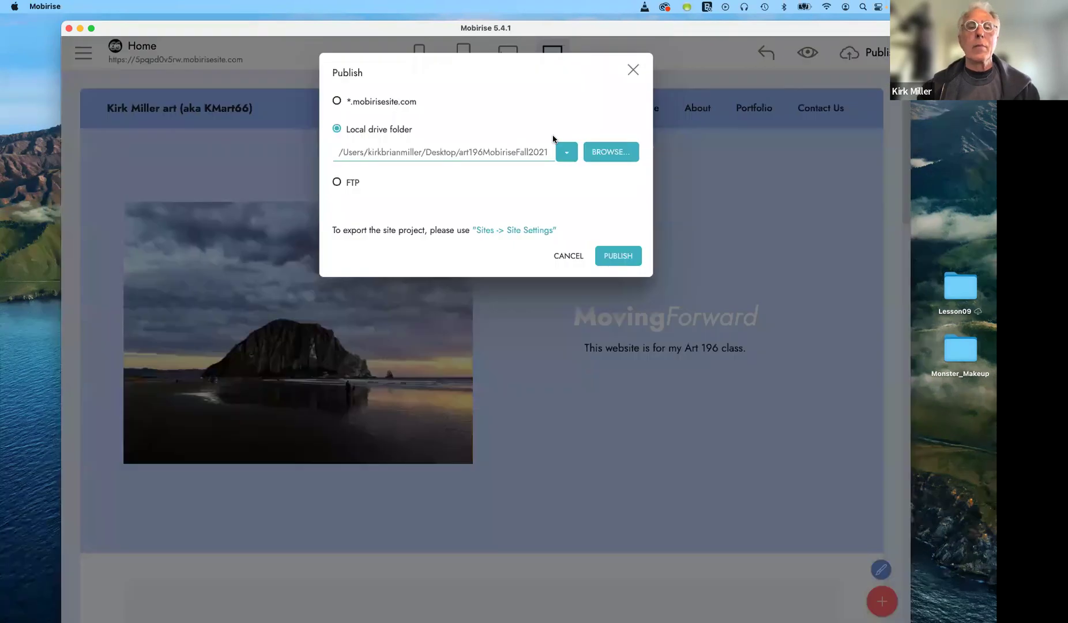
left_click(337, 103)
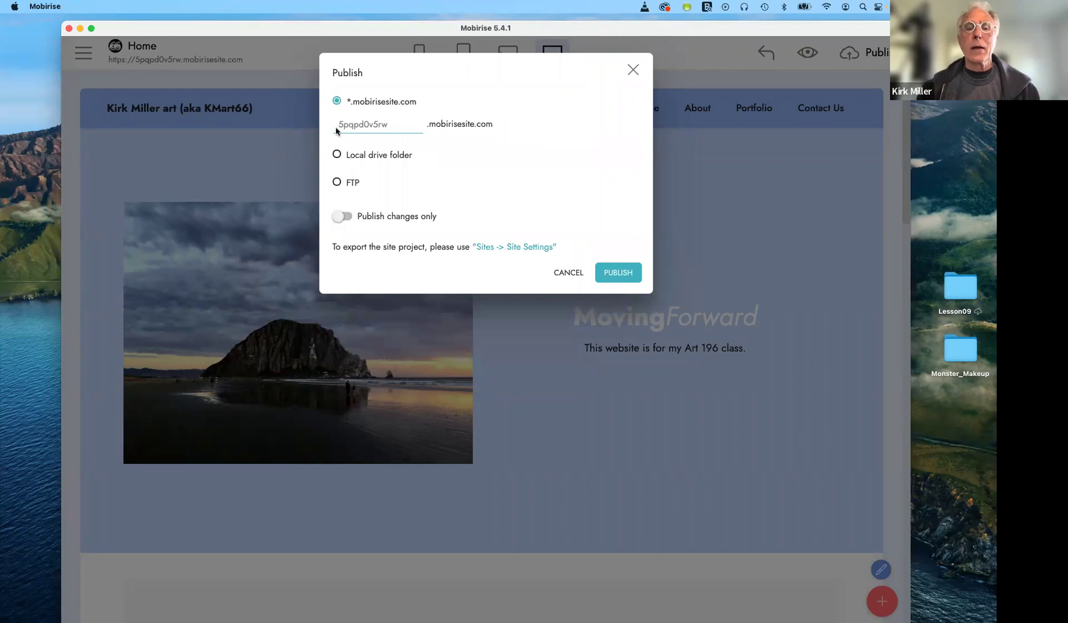
left_click(608, 272)
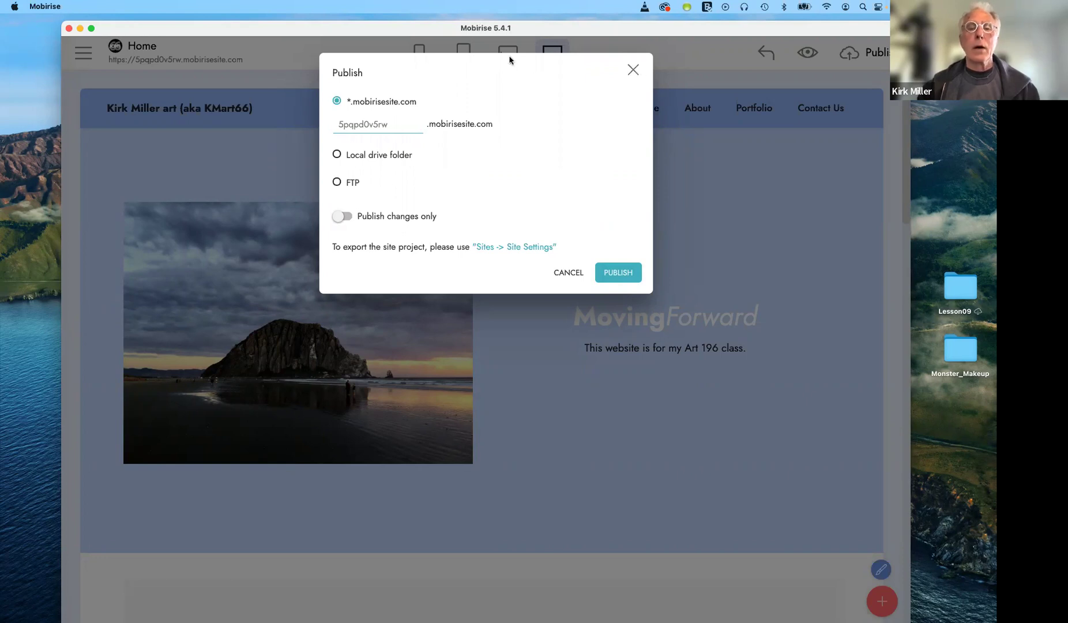
left_click(634, 72)
Switch to Firefox, view the pricing for removing the Mobirise banner from the published site, and return to the home page.
left_click_drag(445, 30, 436, 234)
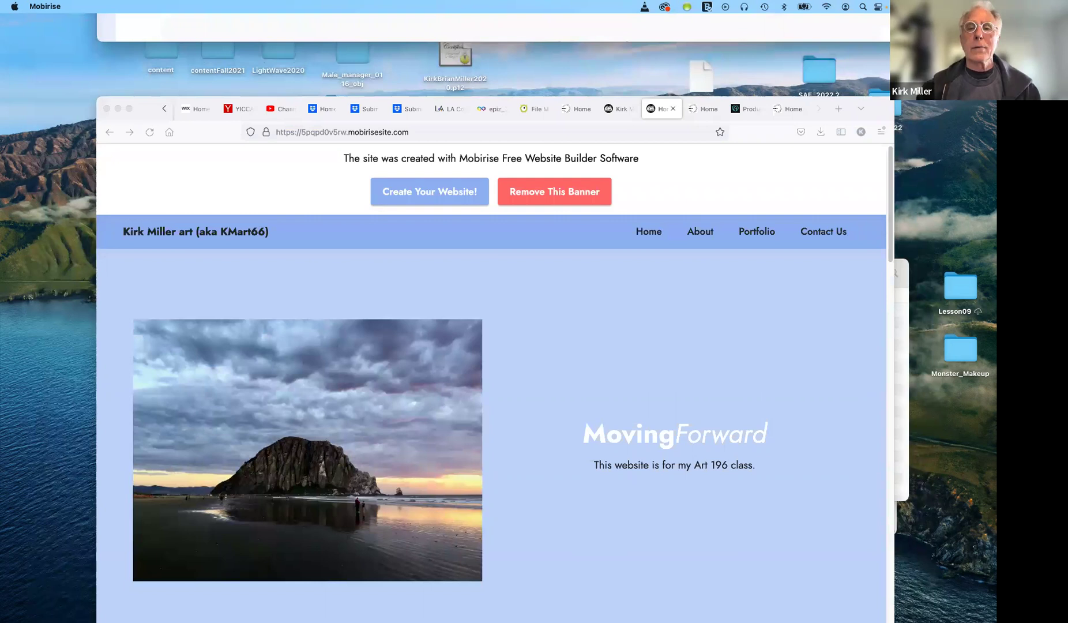
key("super+h")
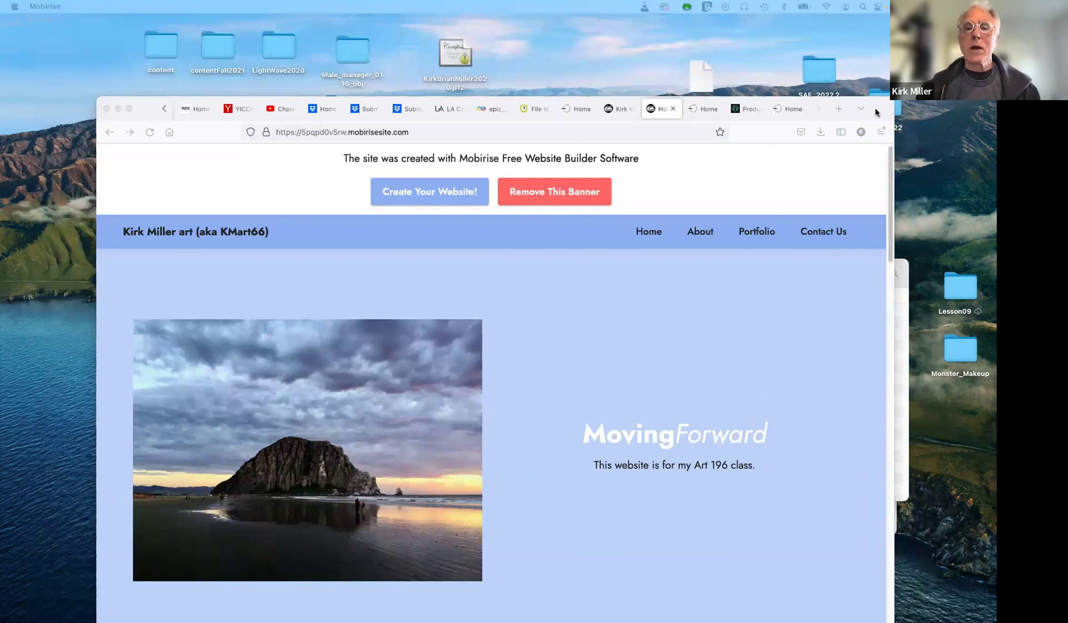
left_click(875, 113)
double_click(875, 112)
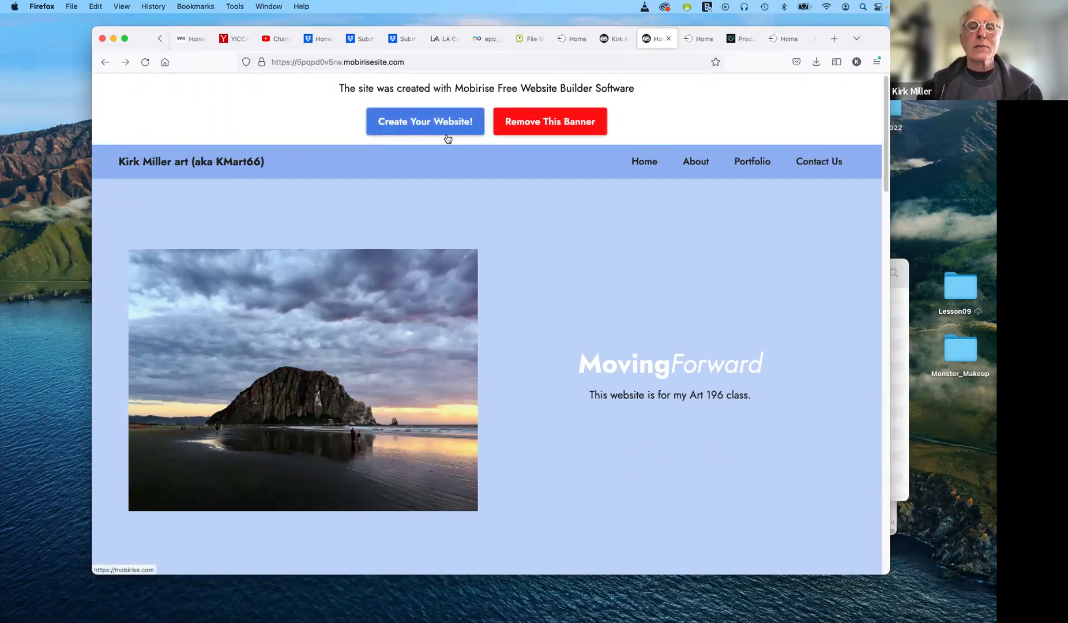
left_click(565, 123)
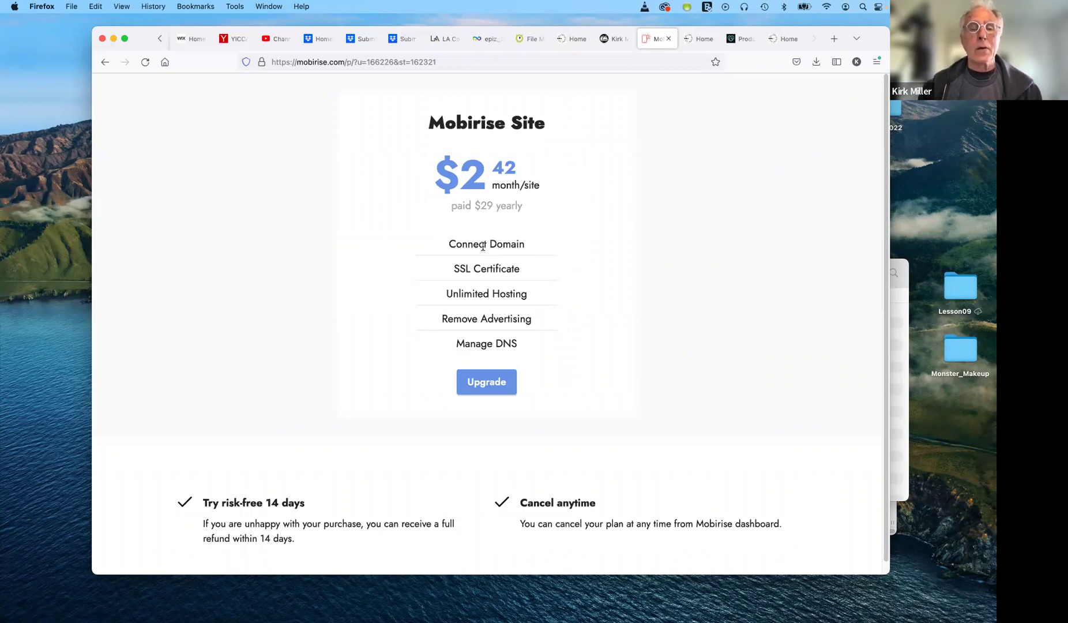
left_click(106, 66)
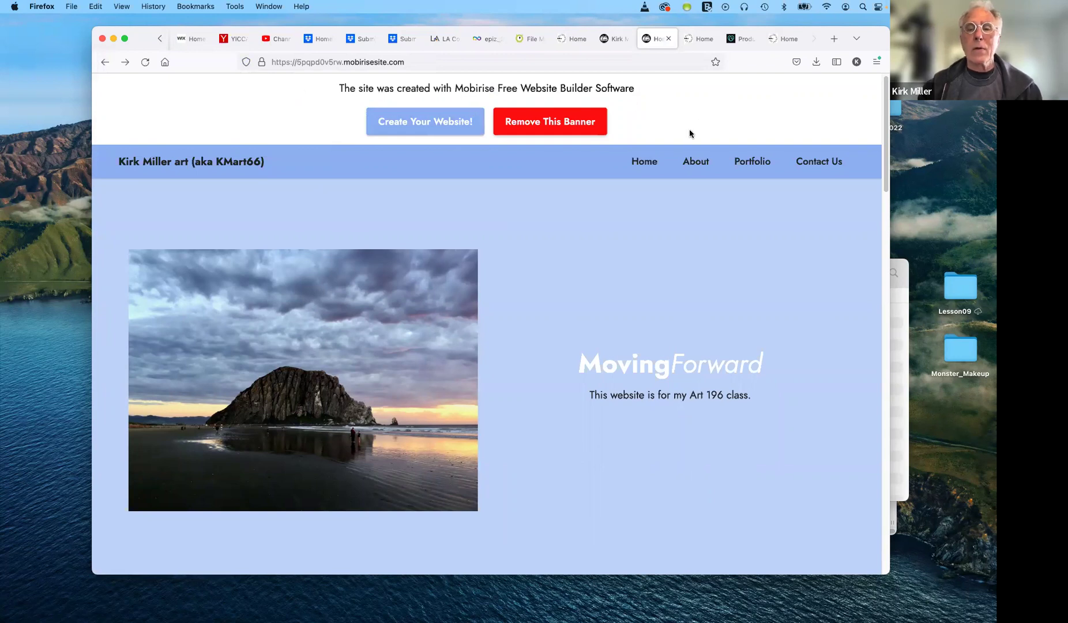
Test the About, Portfolio, Contact Us and Home navigation links on the published mobirisesite.com page.
left_click(693, 163)
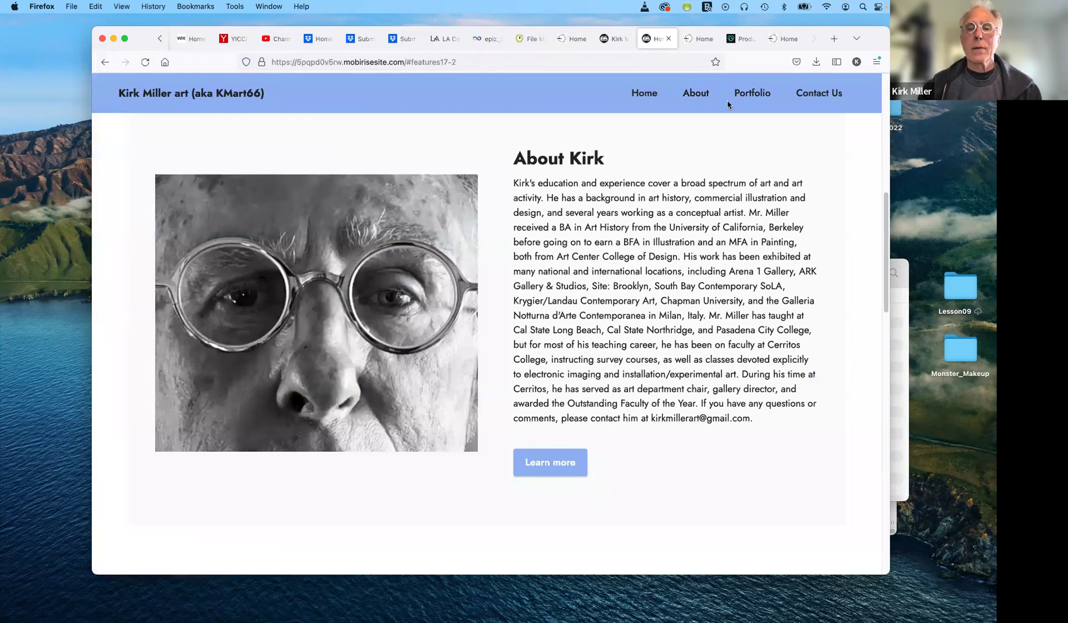
left_click(750, 94)
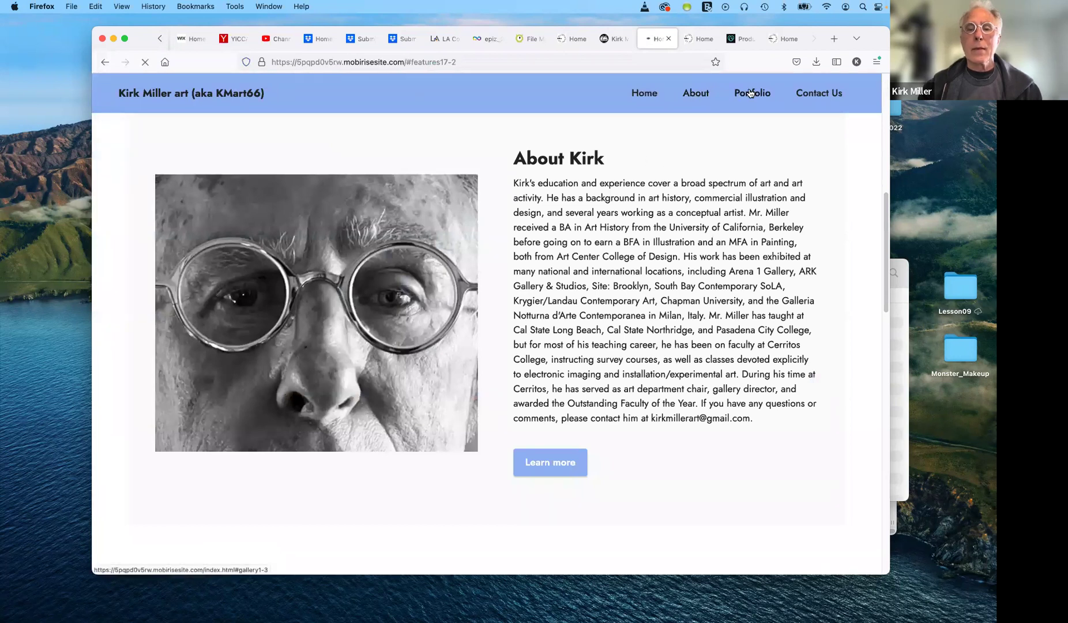
left_click(807, 95)
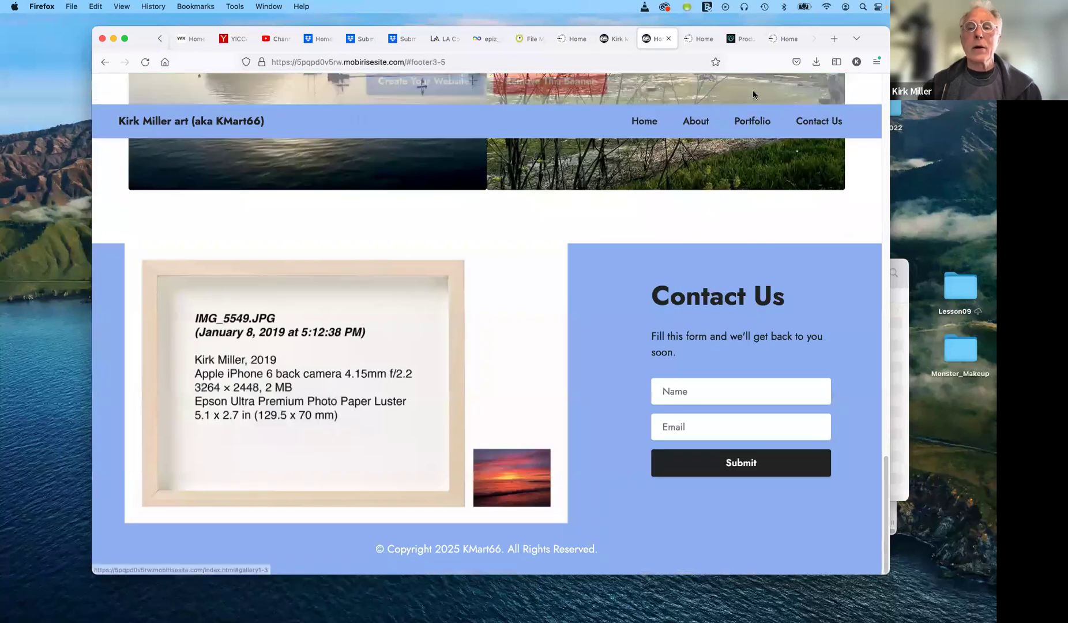
left_click(760, 163)
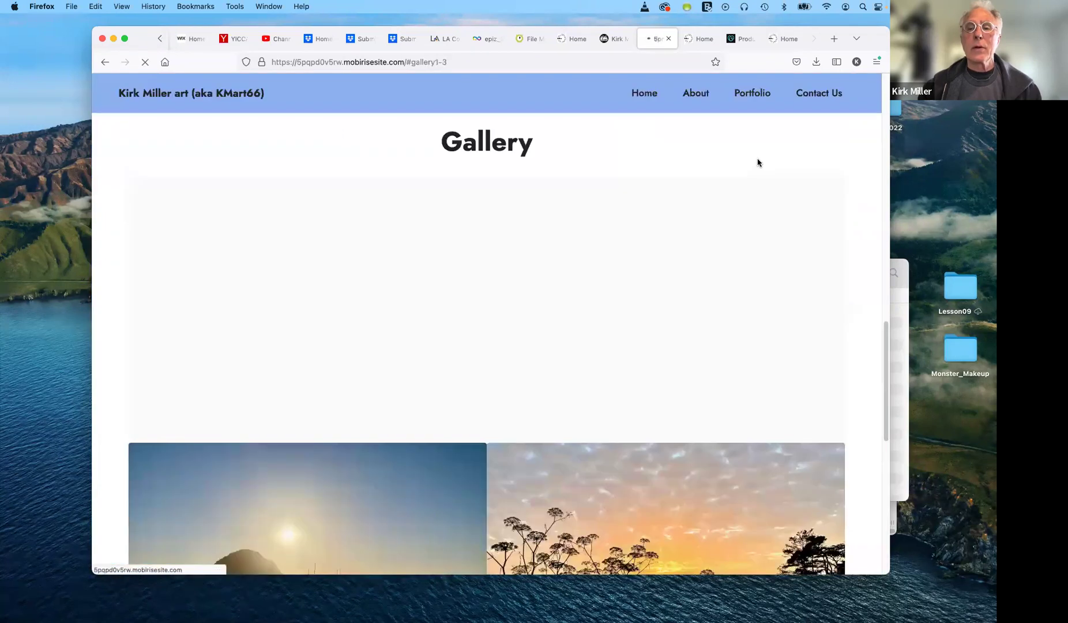
left_click(694, 94)
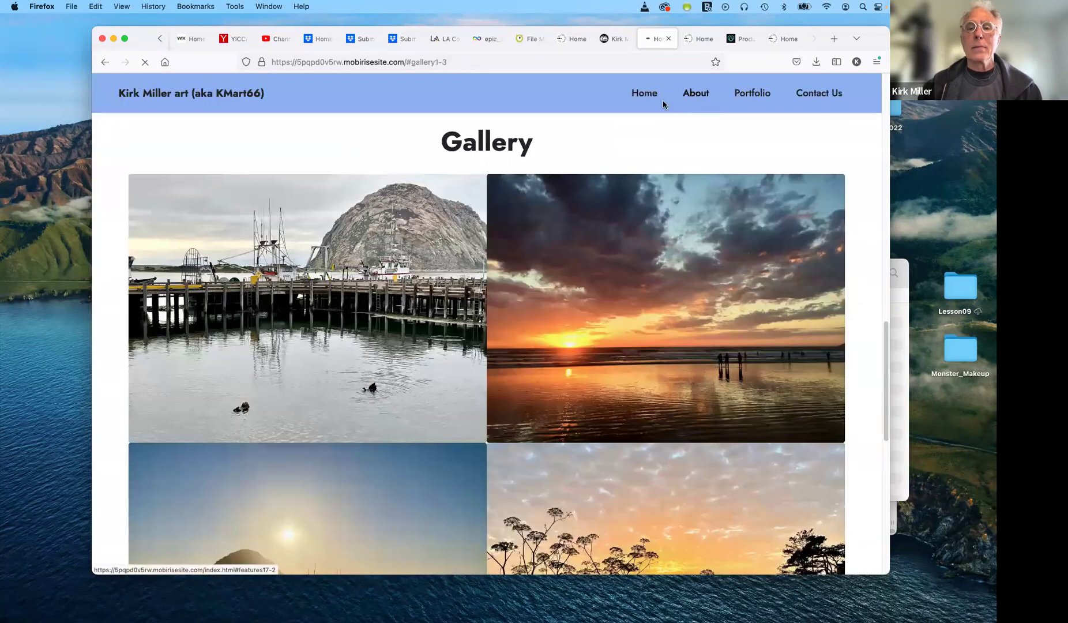
left_click(645, 95)
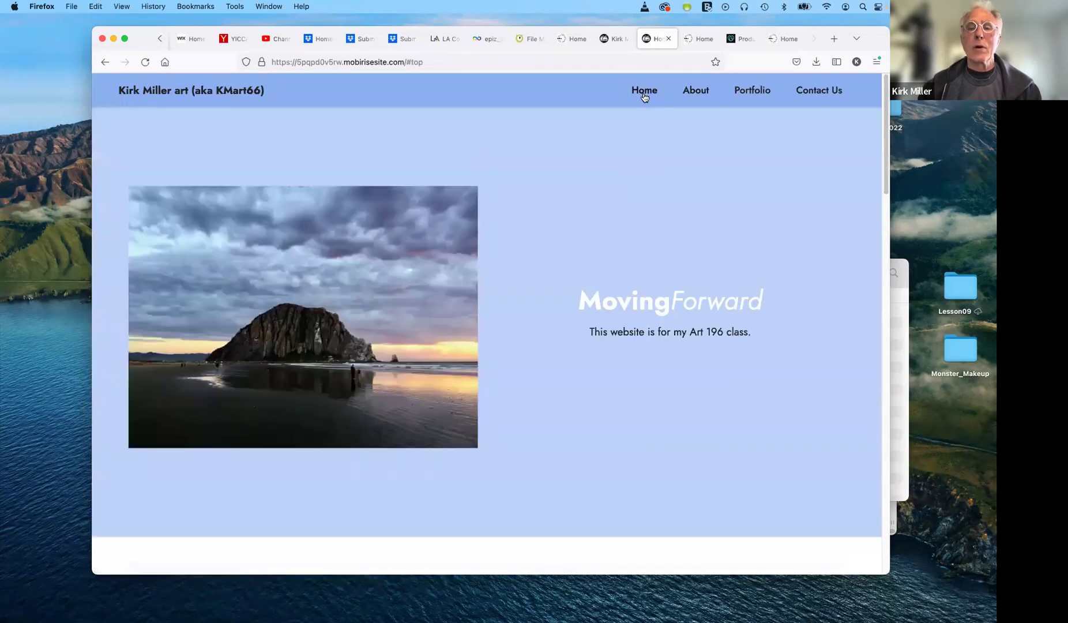
Revisit the published page's About and Gallery sections, look down to the contact form, and return to the gallery.
left_click(699, 166)
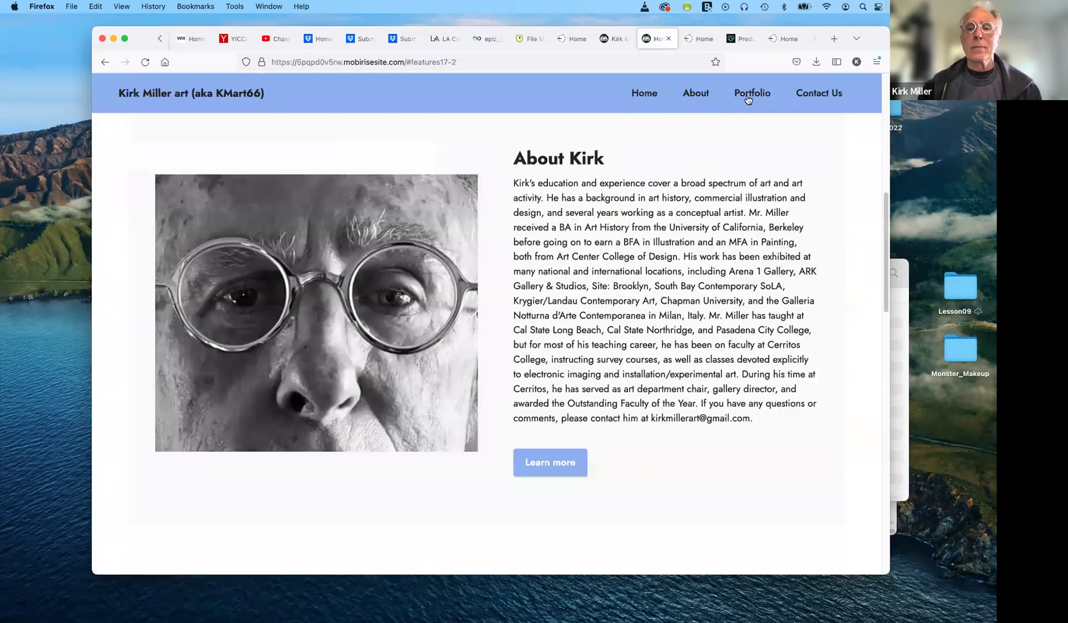
left_click(748, 97)
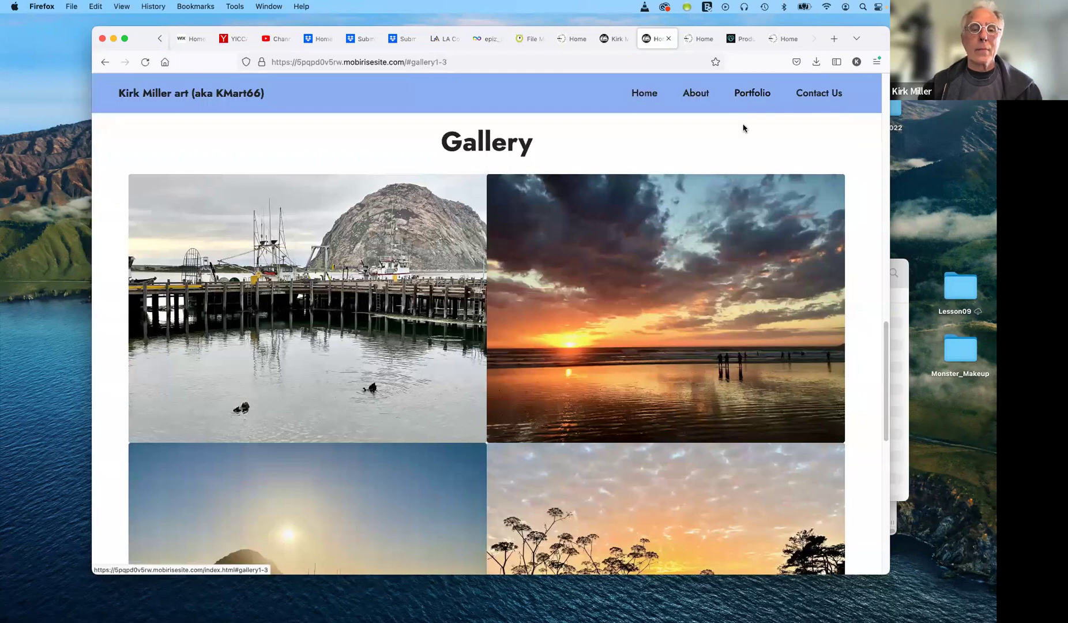
scroll(702, 302, "down", 8)
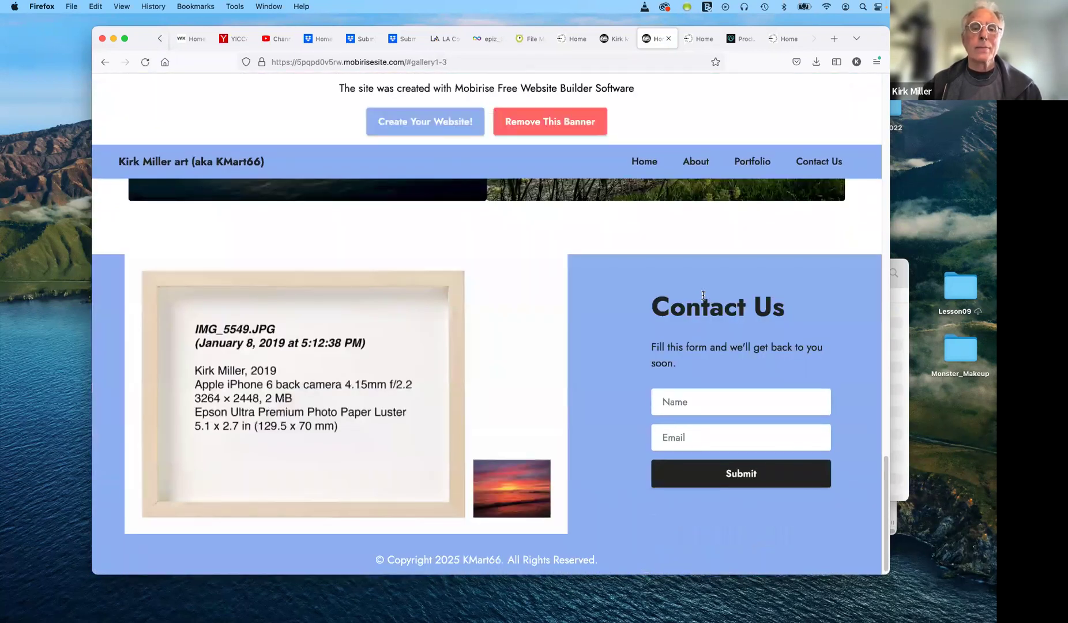
scroll(663, 231, "up", 10)
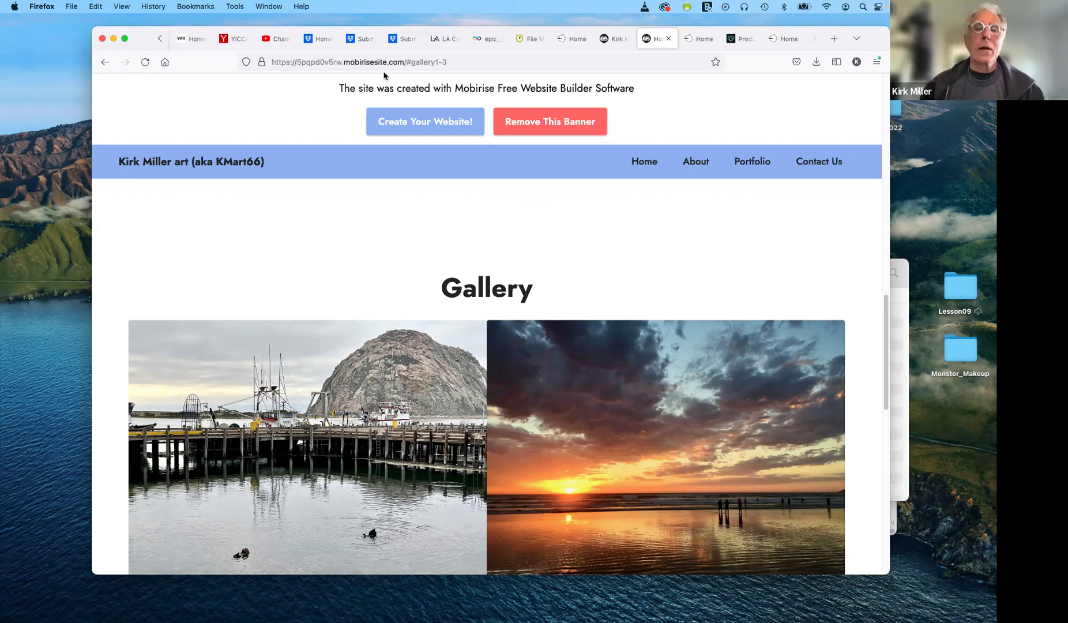
Switch to Dreamweaver and select the section element that encloses the events table in events.html.
mouse_move(874, 39)
left_mouse_down()
mouse_move(866, 102)
mouse_move(885, 20)
left_mouse_up()
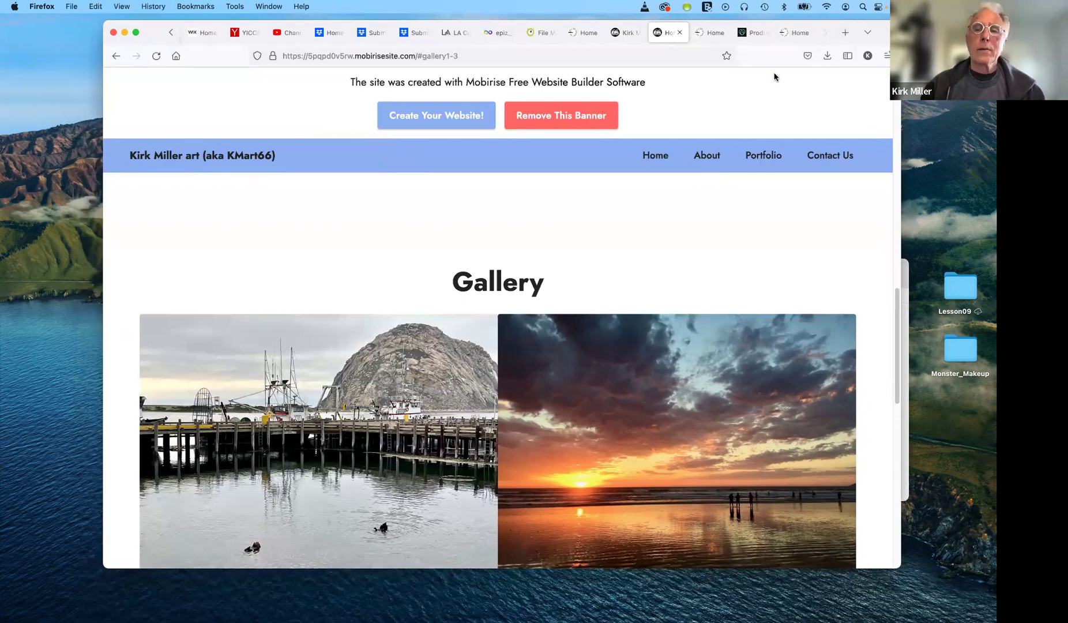
key("ctrl+Right")
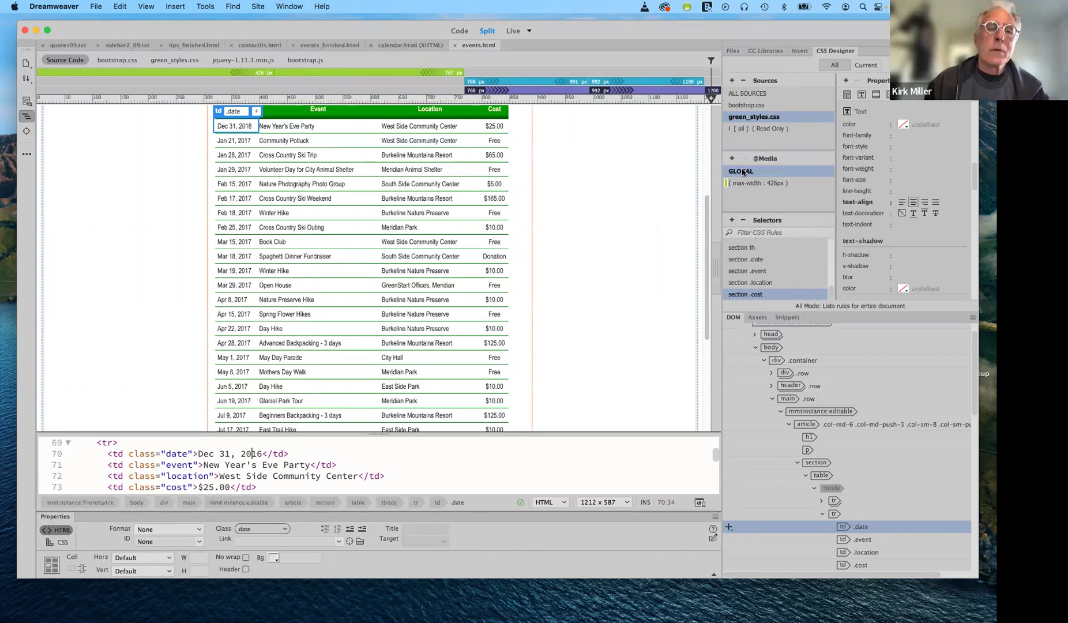
scroll(510, 312, "down", 5)
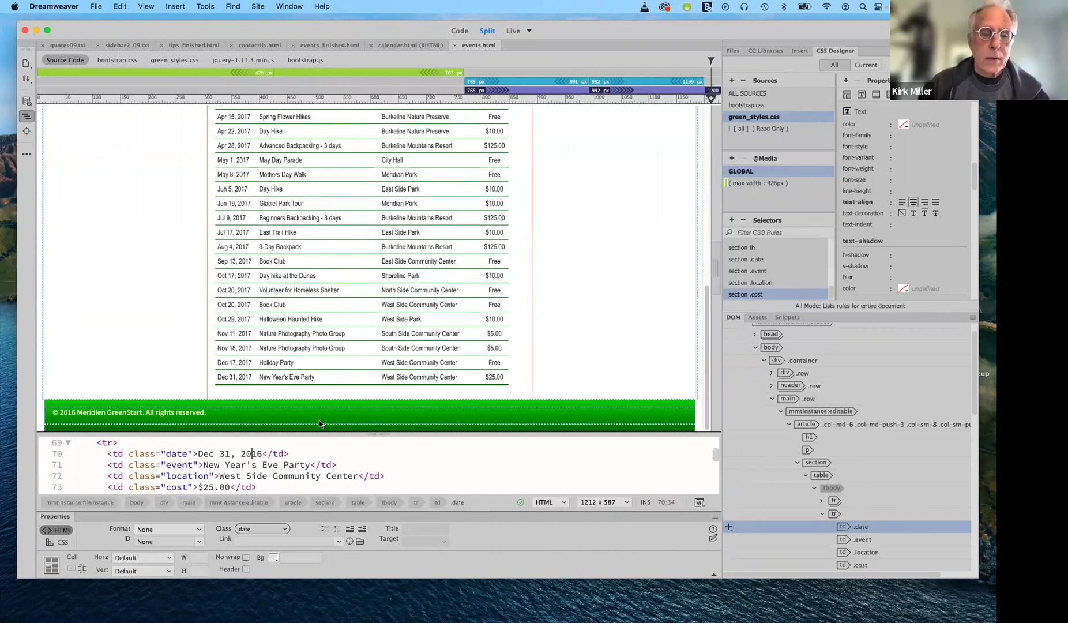
left_click(445, 334)
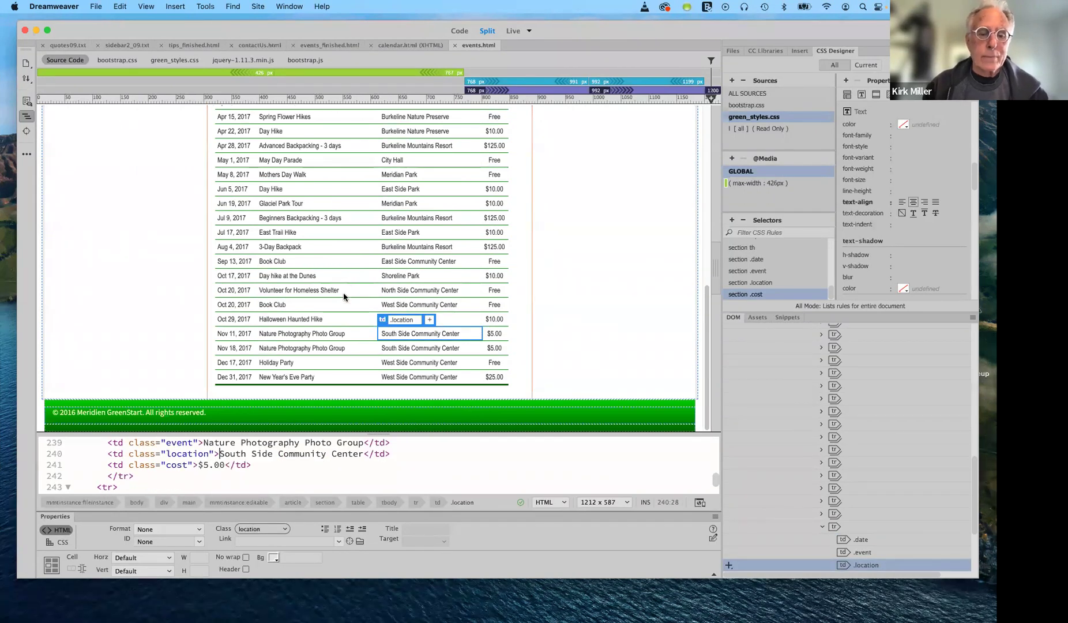
left_click(358, 502)
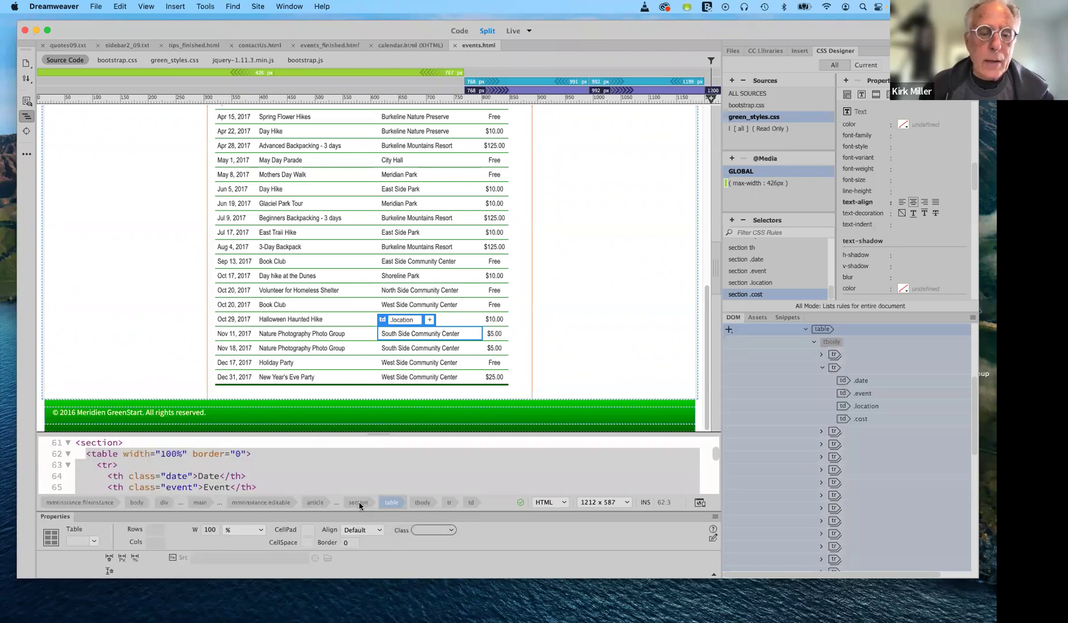
left_click(360, 502)
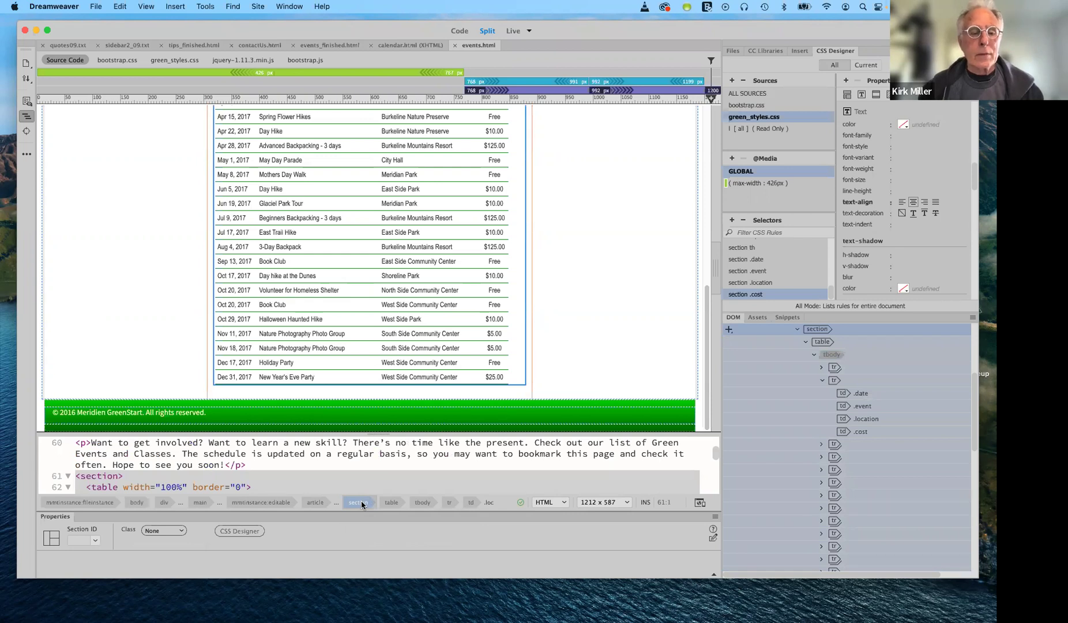
Change events.html to Design view and place the insertion point directly after the events table's closing section tag.
left_click(530, 30)
left_click(531, 55)
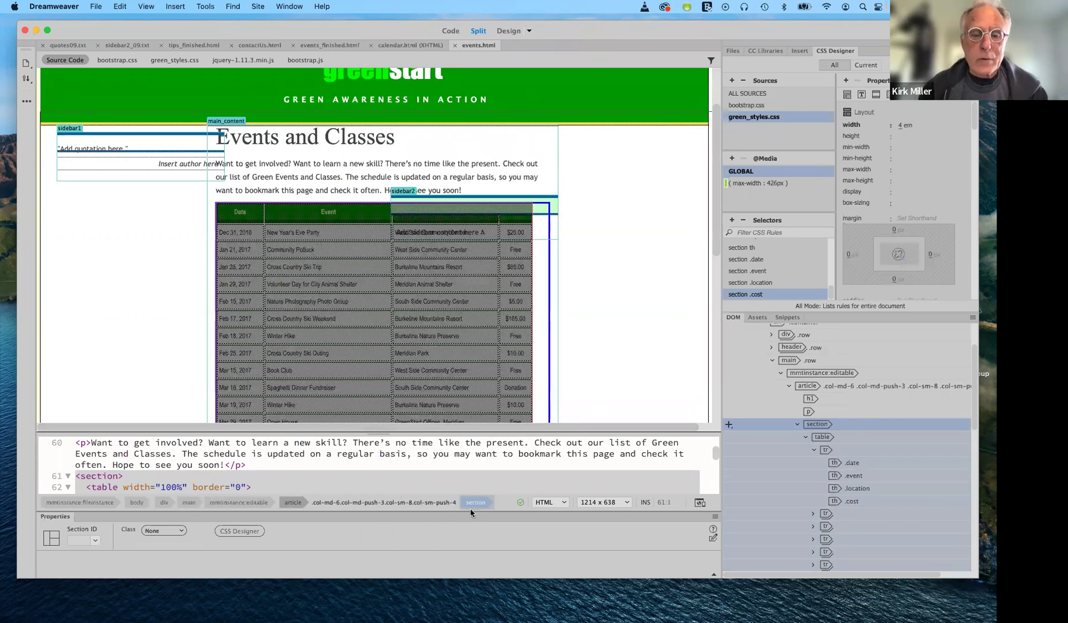
left_click(477, 504)
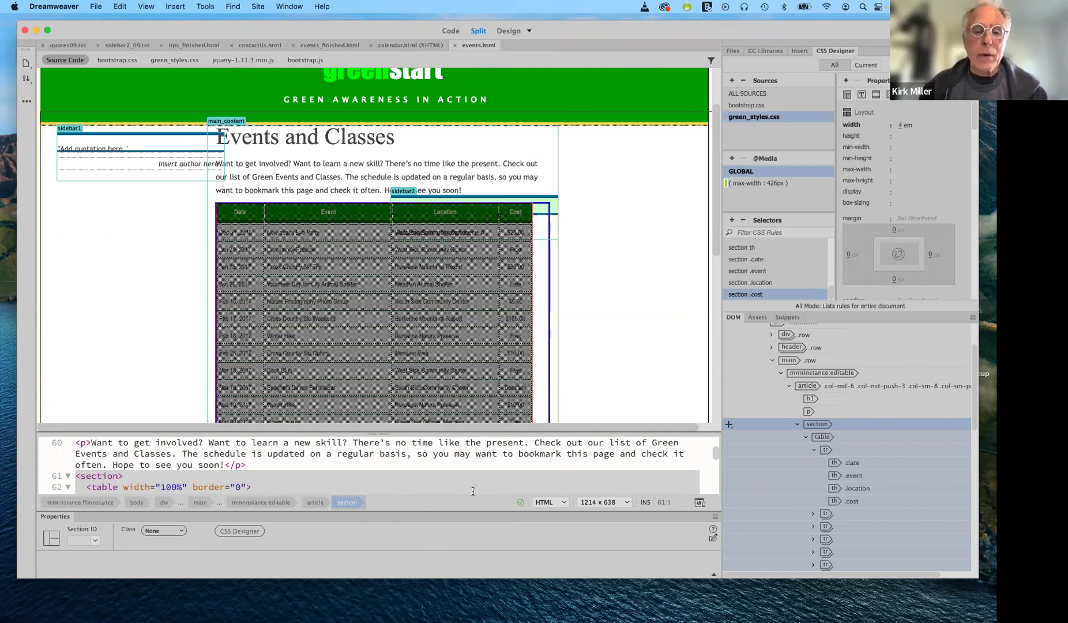
key("Right")
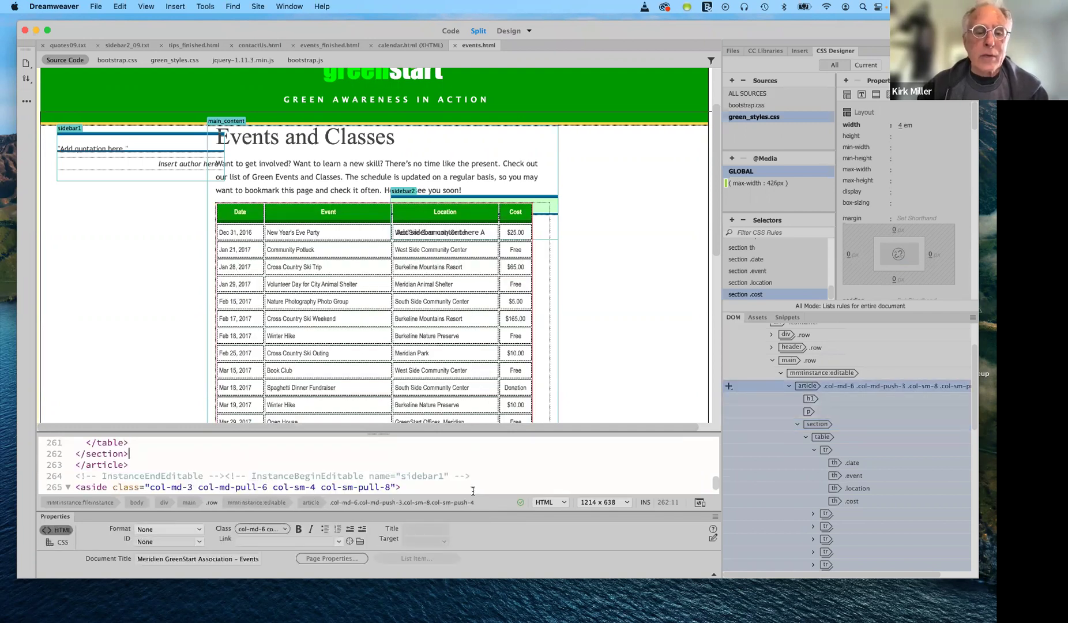
scroll(470, 490, "down", 1)
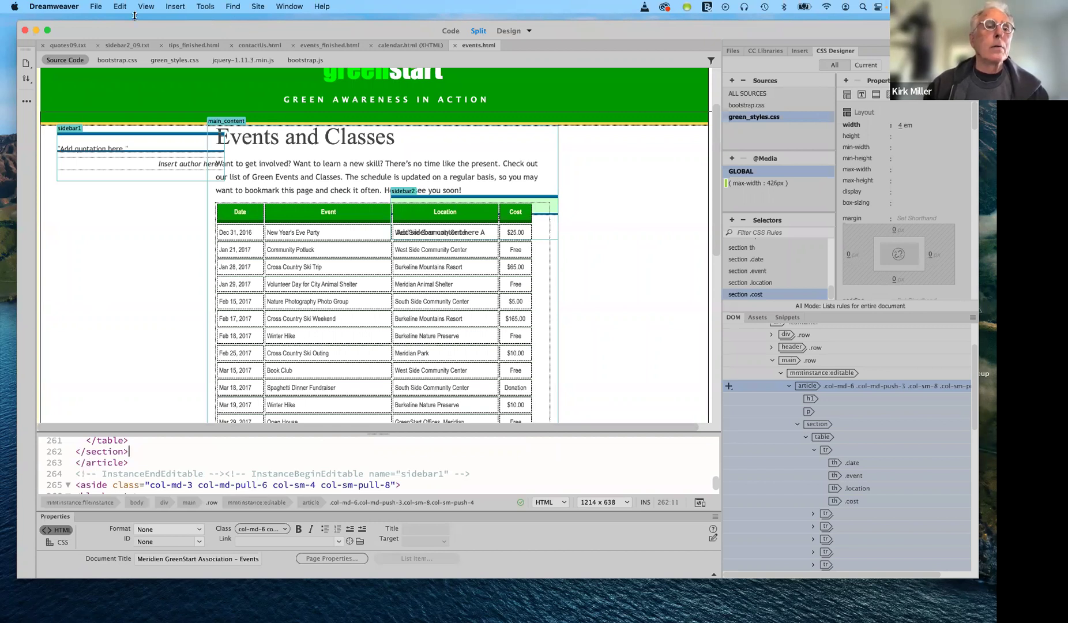
Start a tabular data import into events.html and choose classes.csv from the lesson09 resources folder as the data file.
left_click(96, 7)
mouse_move(117, 194)
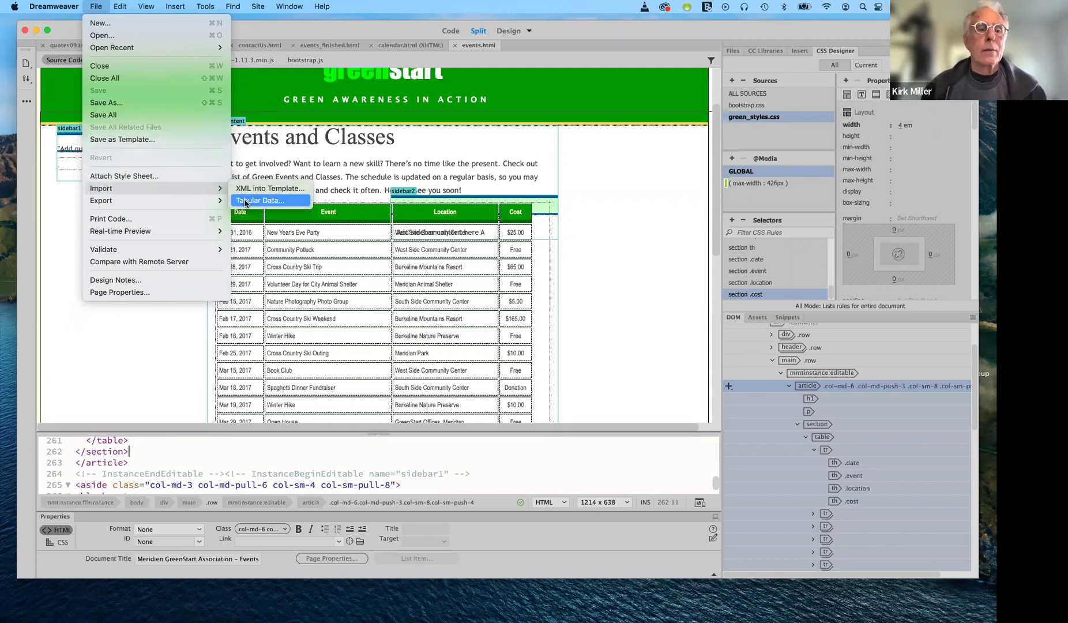
left_click(245, 201)
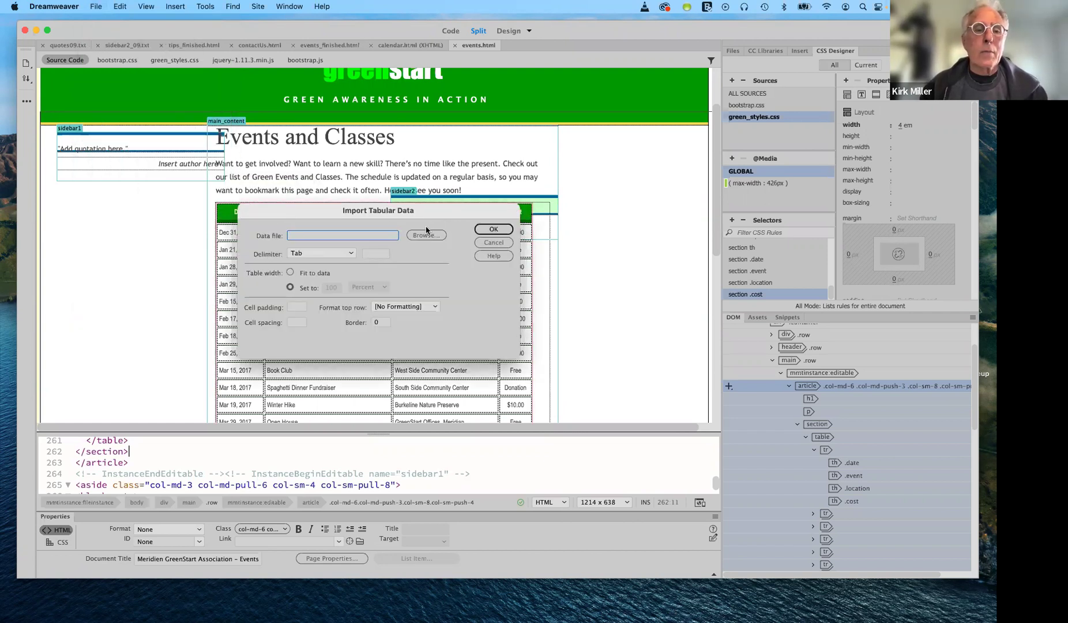
left_click(426, 235)
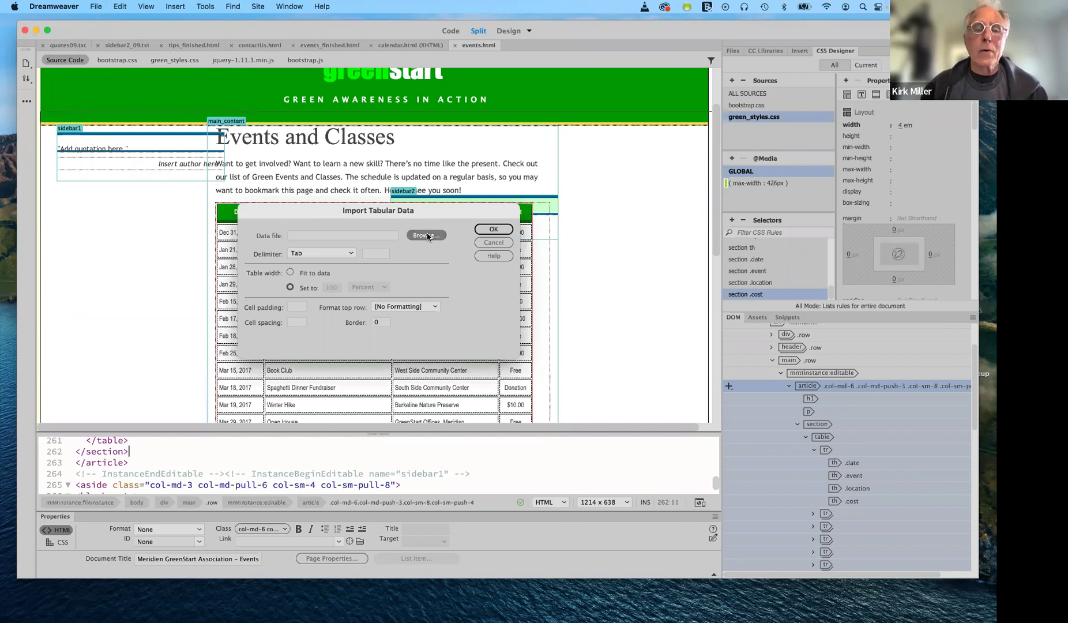
left_click(427, 235)
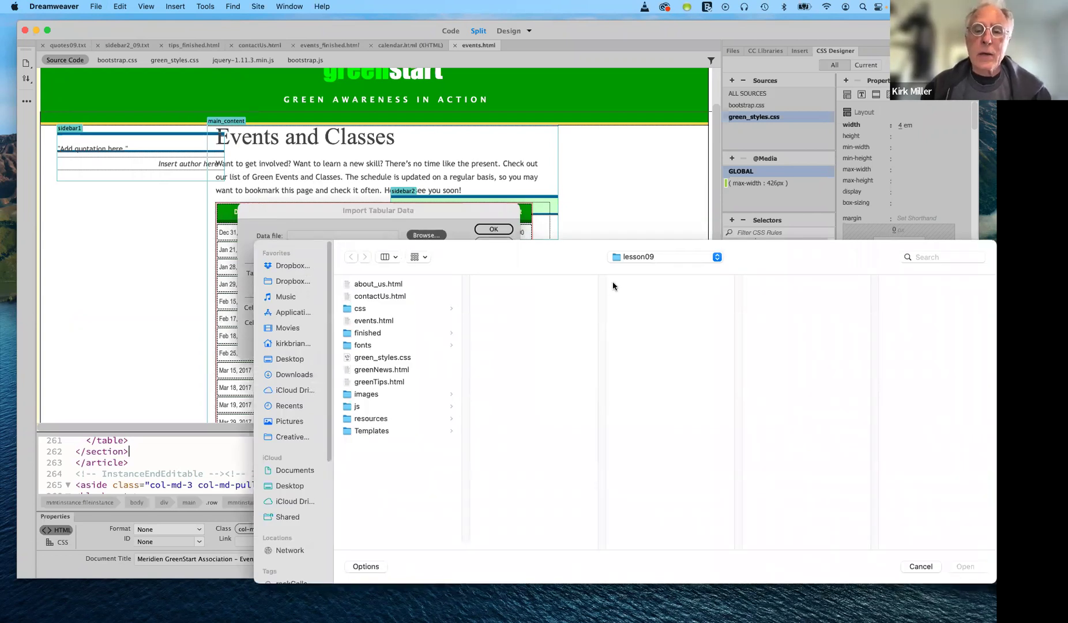
left_click(347, 420)
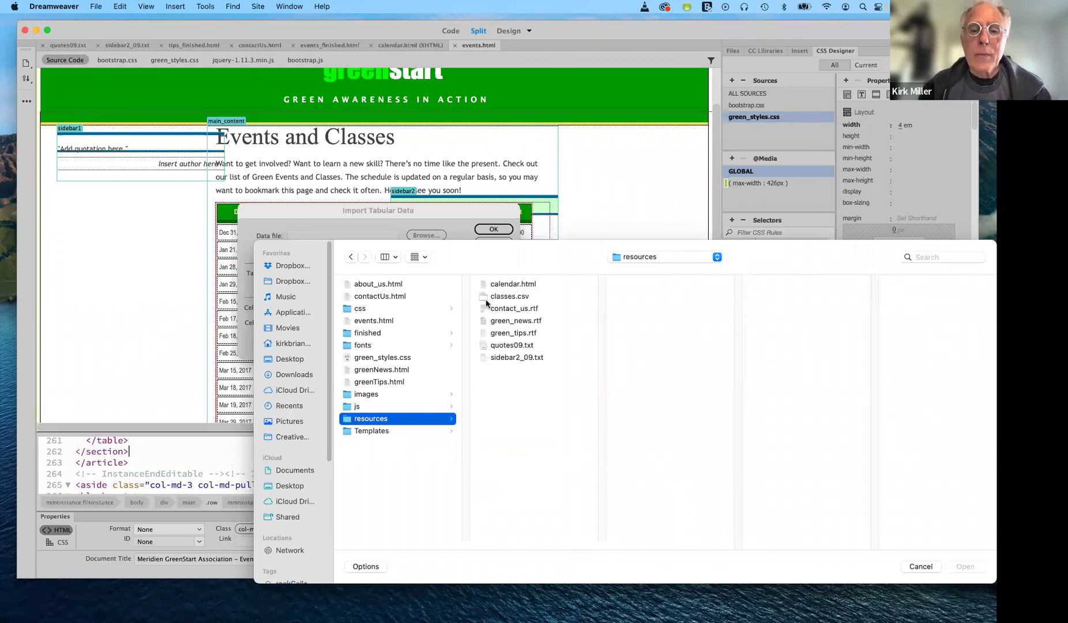
left_click(520, 297)
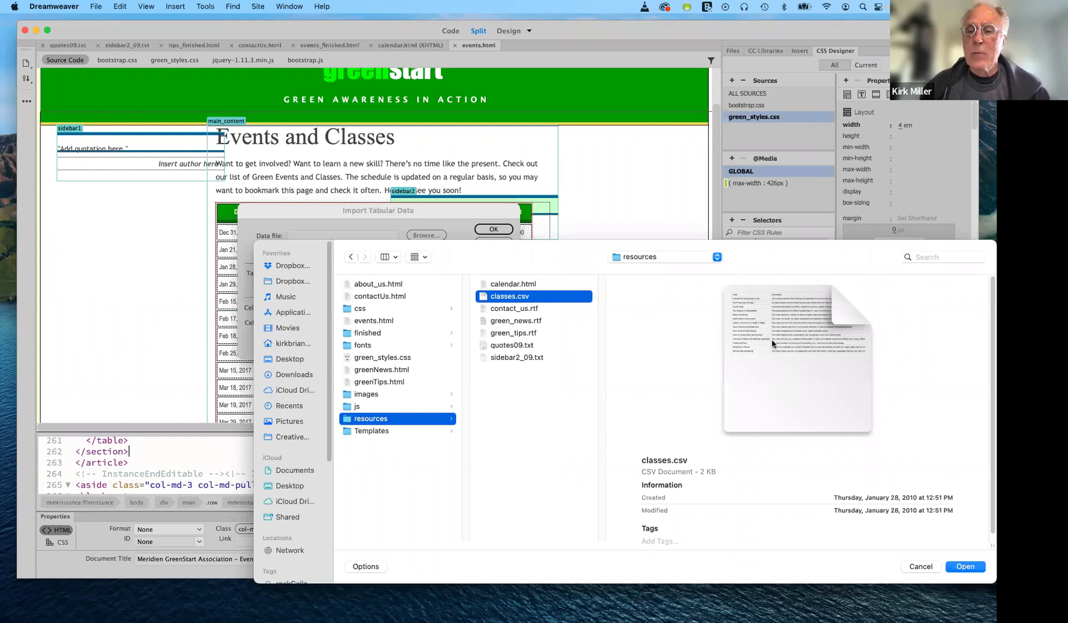
left_click(966, 567)
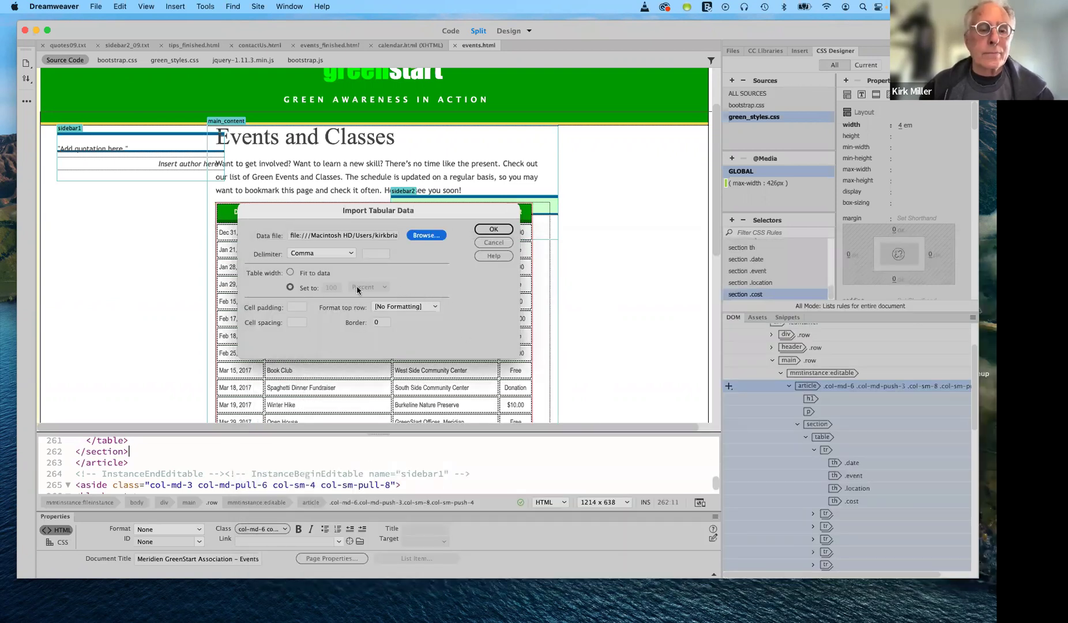
Import the comma-delimited class data as a table with 100 percent width, no top-row formatting and a border of 0.
left_click(291, 288)
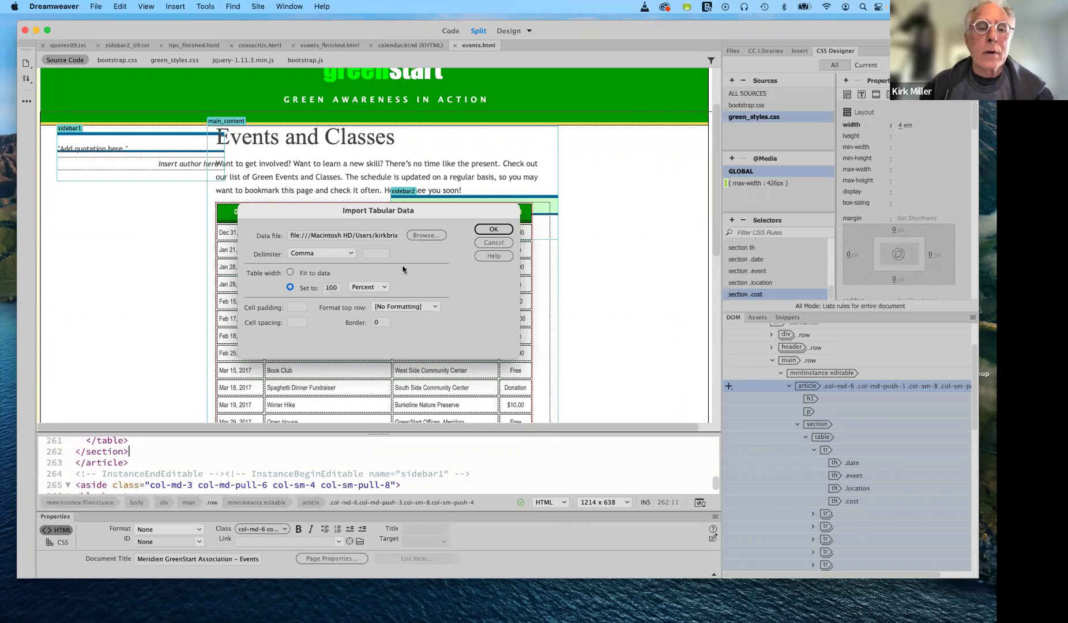
left_click(350, 255)
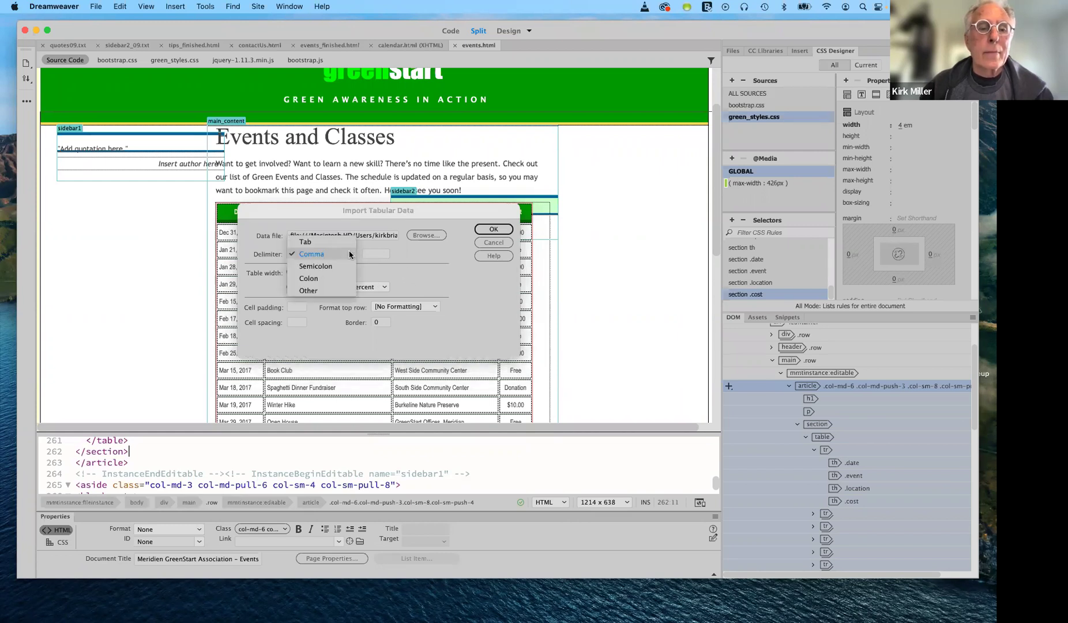
left_click(350, 254)
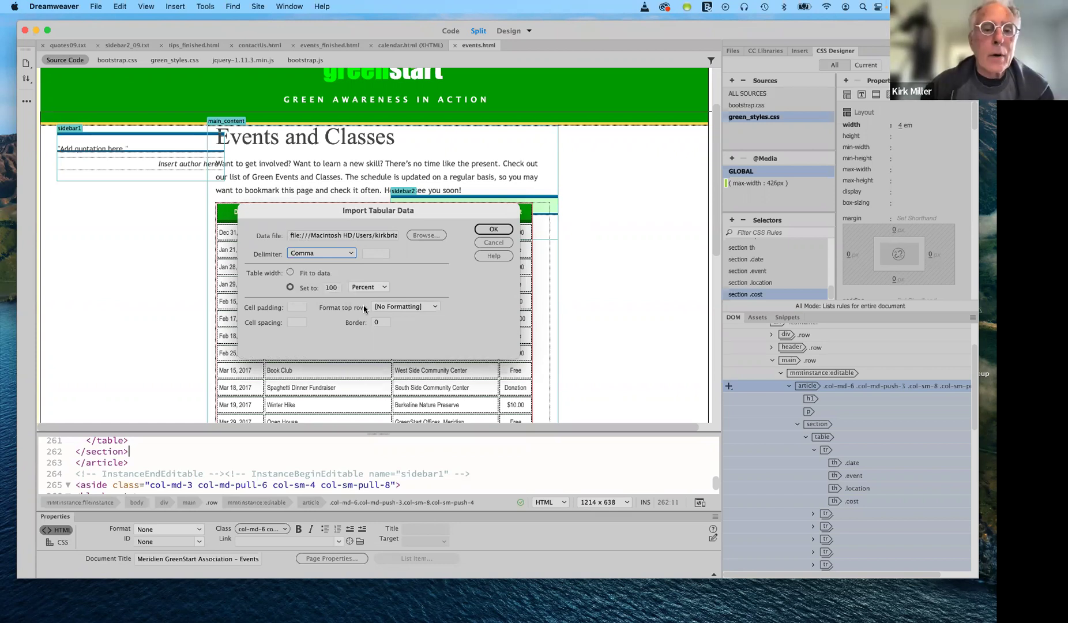
left_click(380, 323)
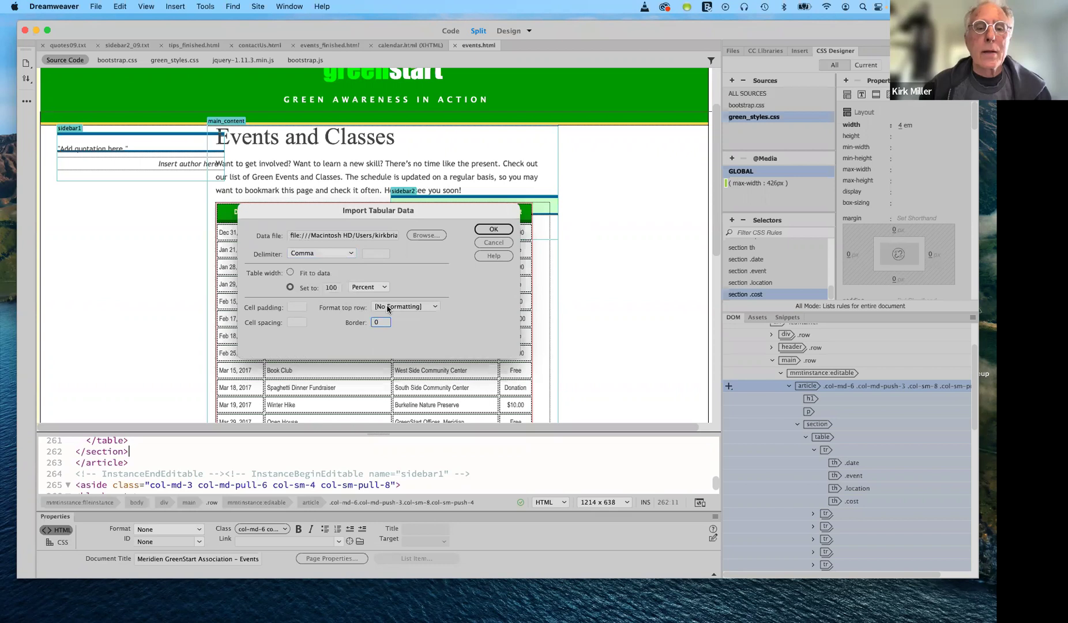
left_click(490, 231)
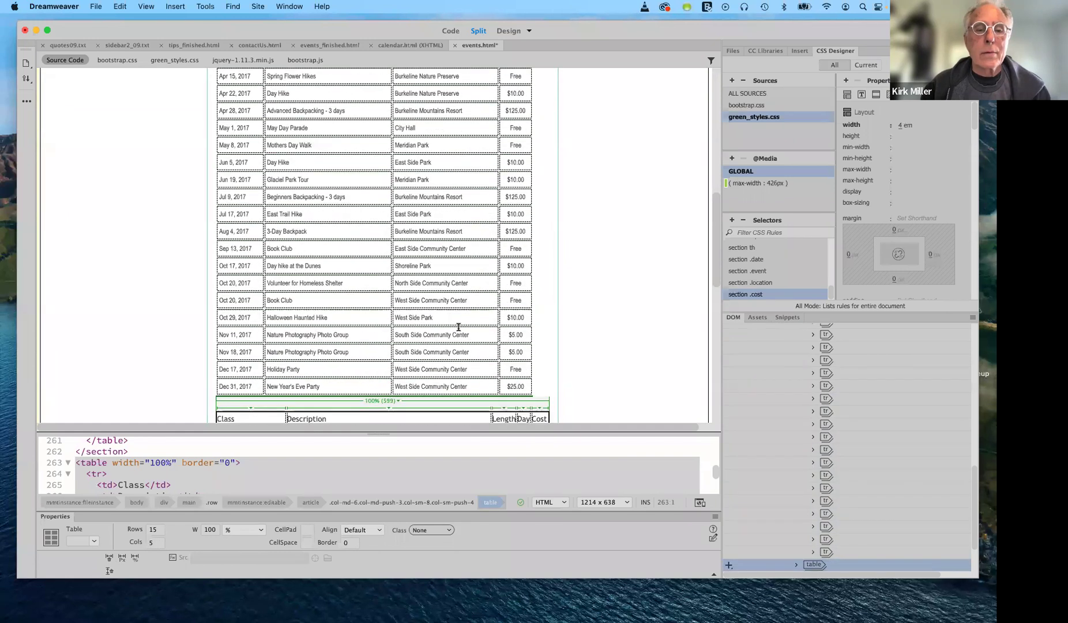
Review the imported classes table in Design view, switch events.html to Live view, and compare it with the events table above.
scroll(459, 327, "down", 5)
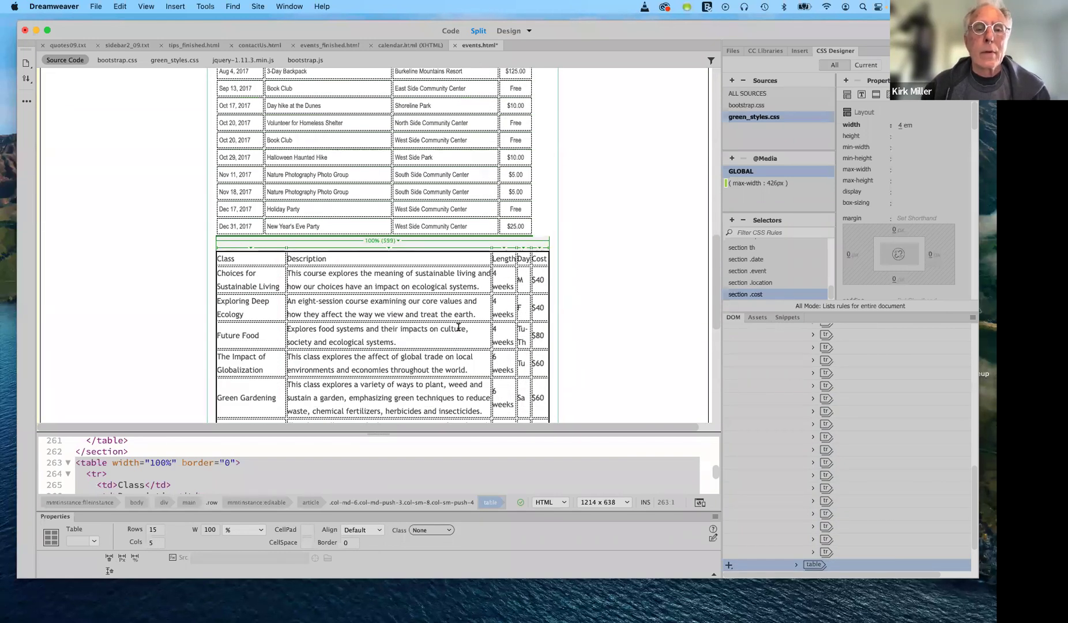
scroll(459, 327, "up", 5)
scroll(459, 327, "down", 8)
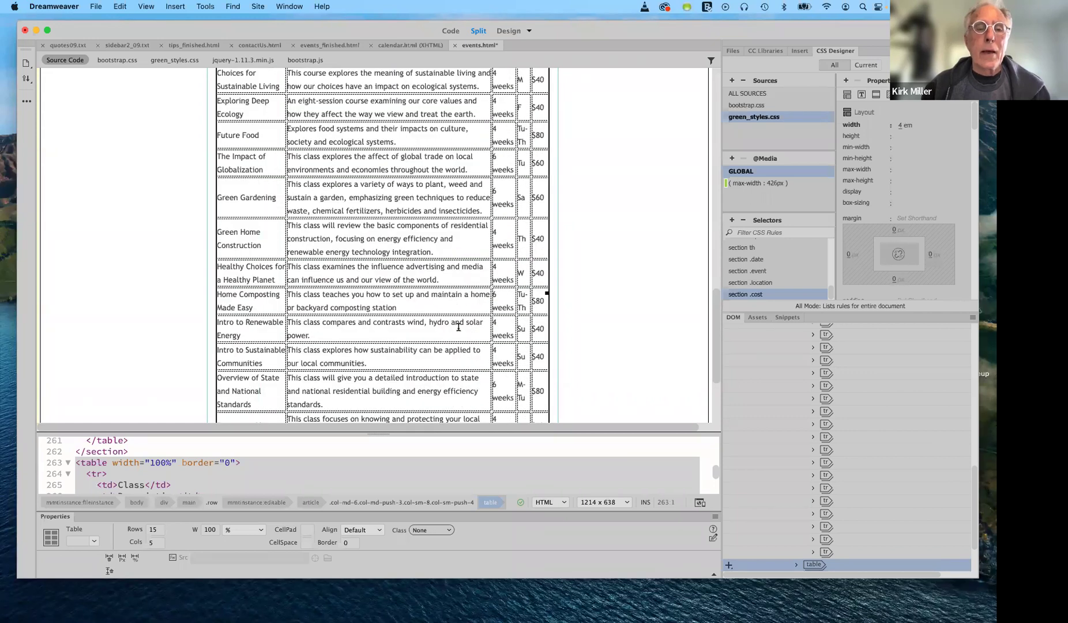
scroll(459, 327, "up", 5)
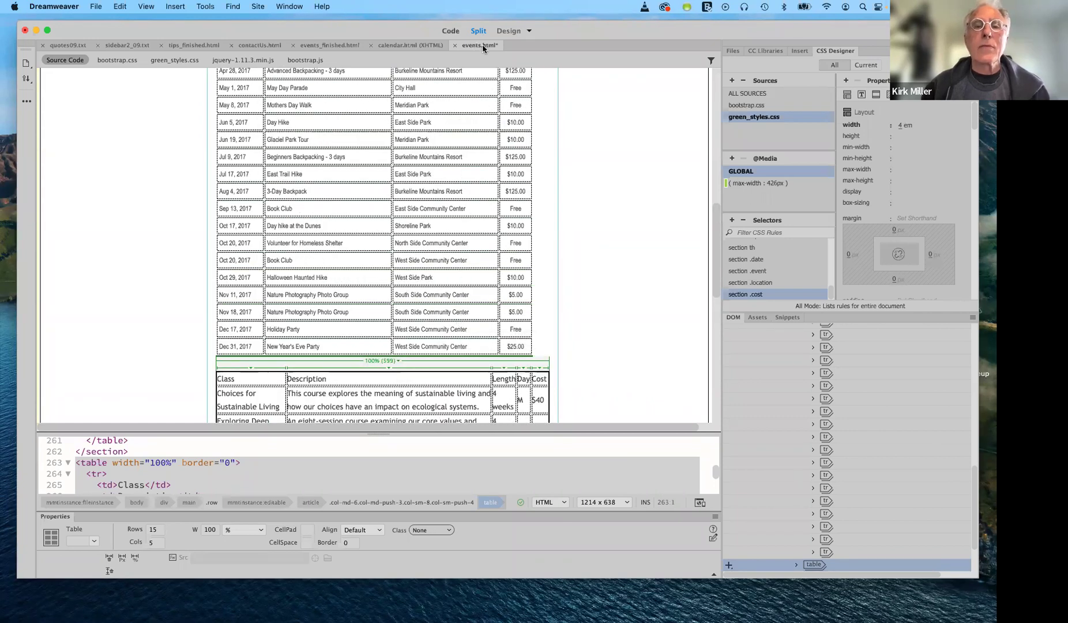
left_click(529, 32)
left_click(543, 45)
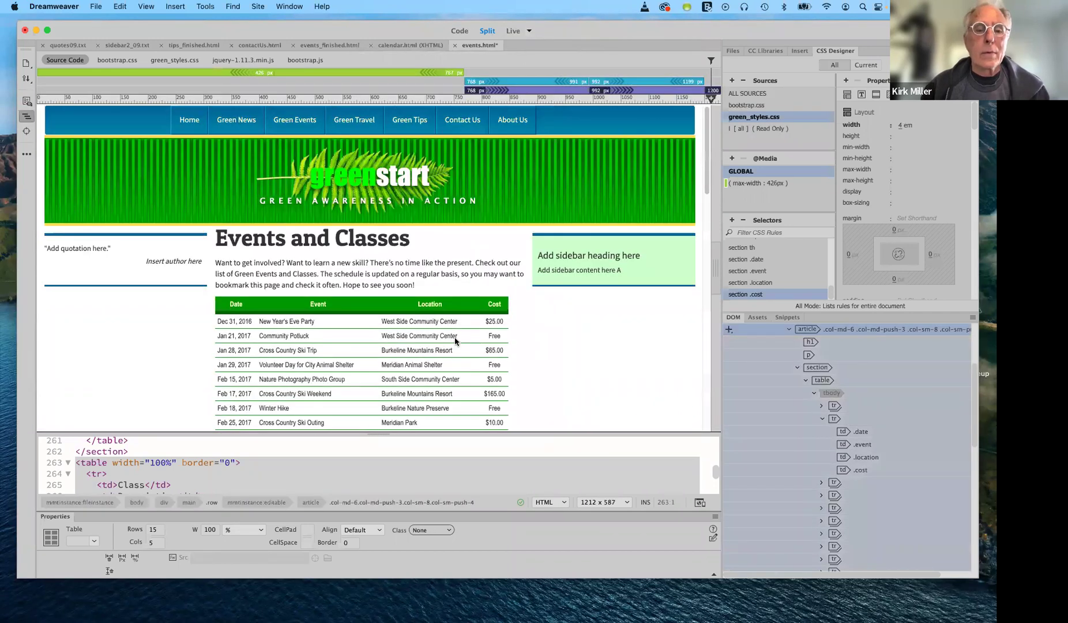
scroll(455, 338, "down", 15)
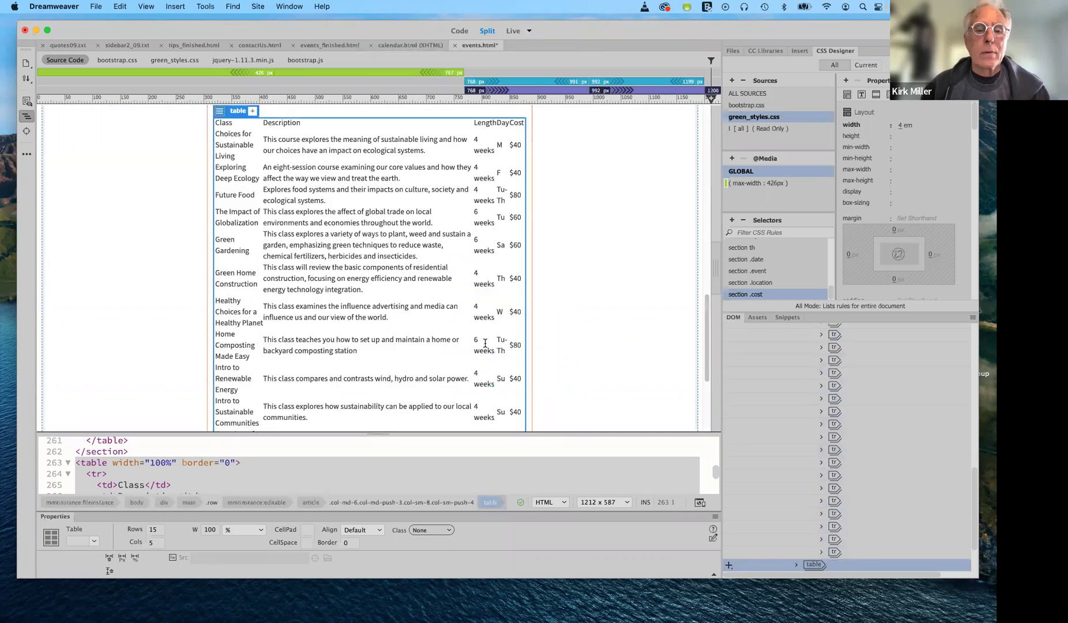
scroll(444, 338, "up", 5)
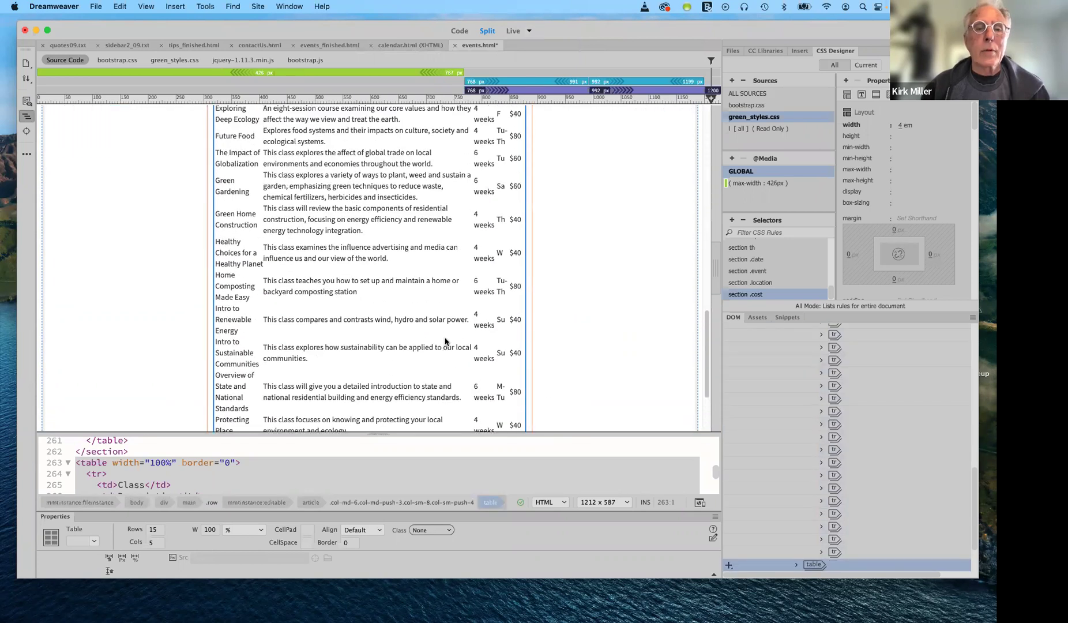
scroll(446, 342, "up", 2)
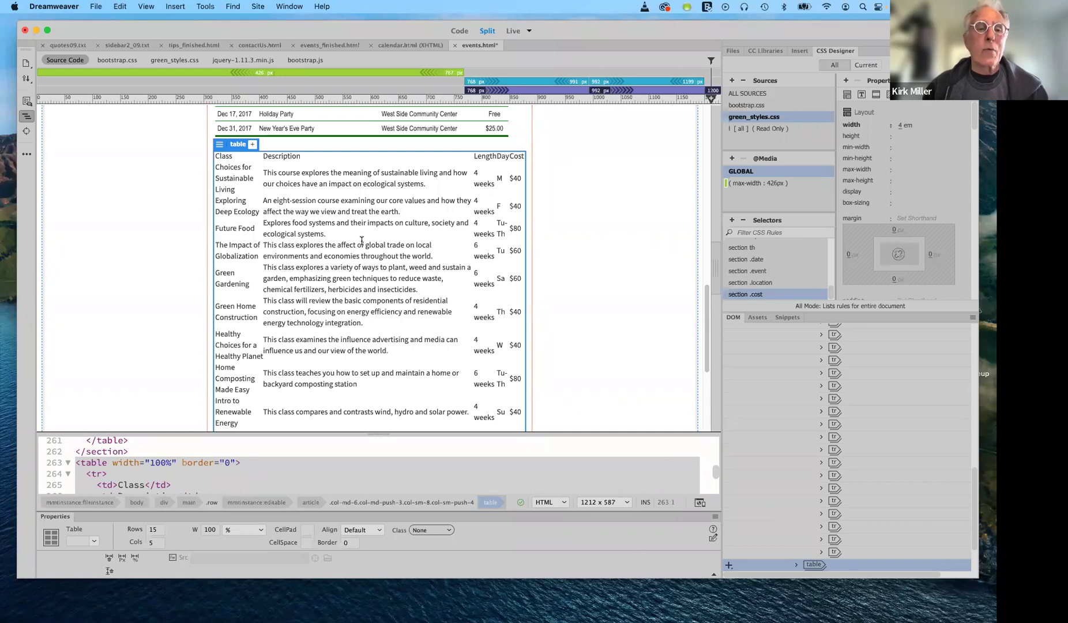
scroll(277, 230, "up", 2)
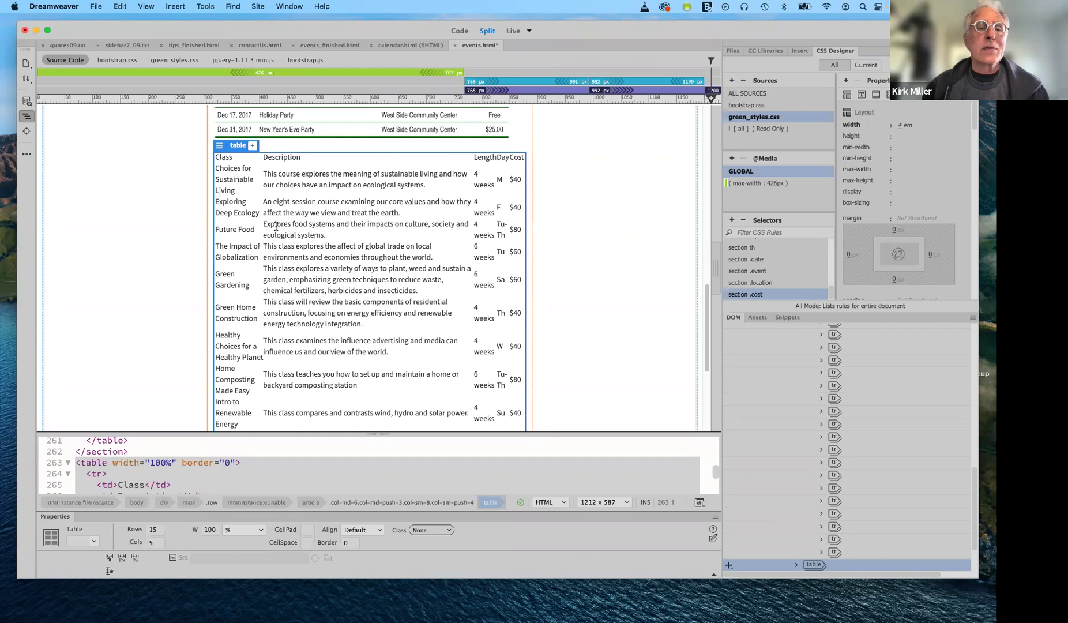
scroll(276, 226, "up", 2)
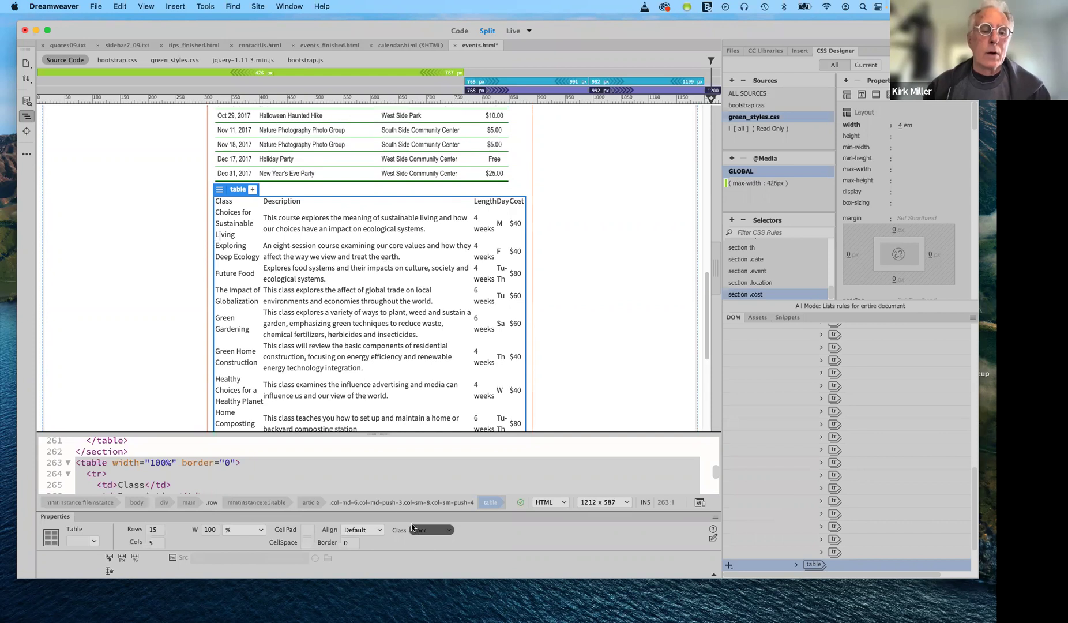
Return to Design view and select the classes table's first-column cells from Class through Home Composting Made Easy.
left_click(231, 201)
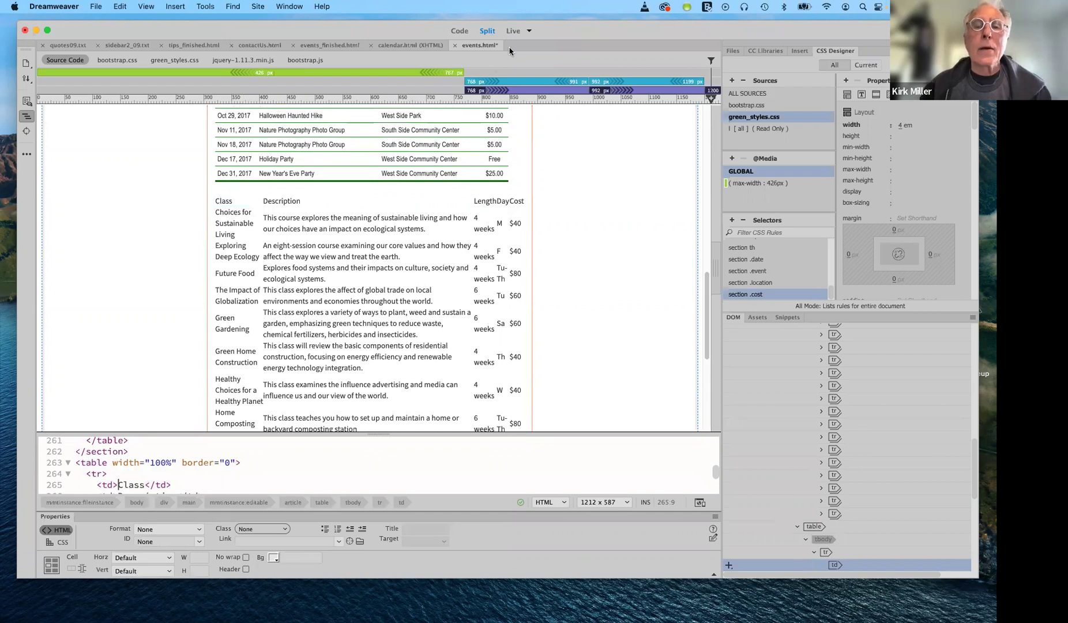
left_click(529, 31)
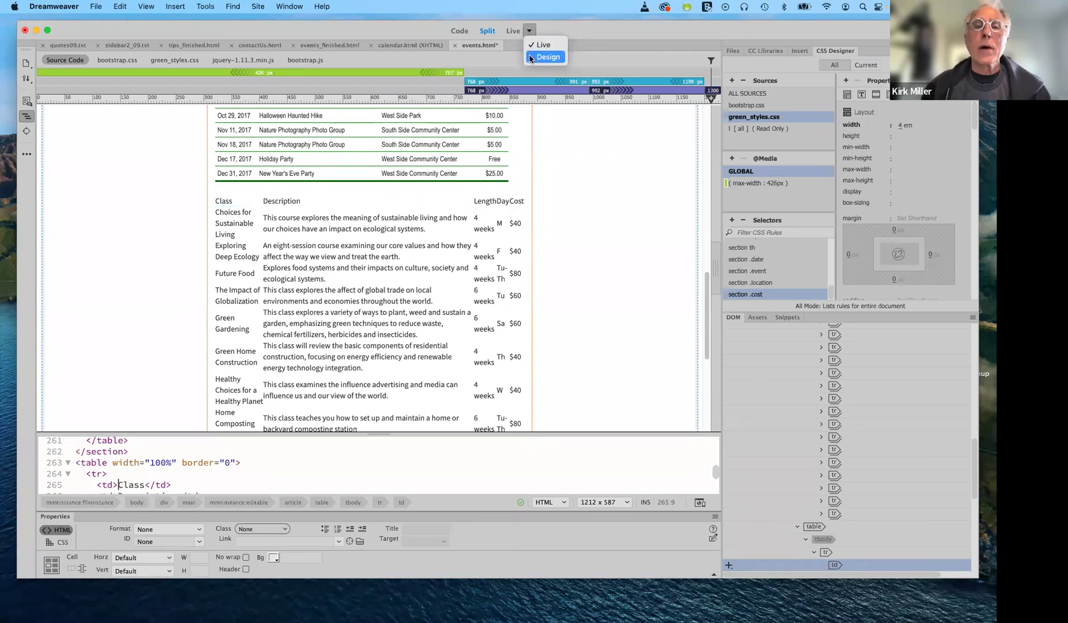
left_click(354, 209)
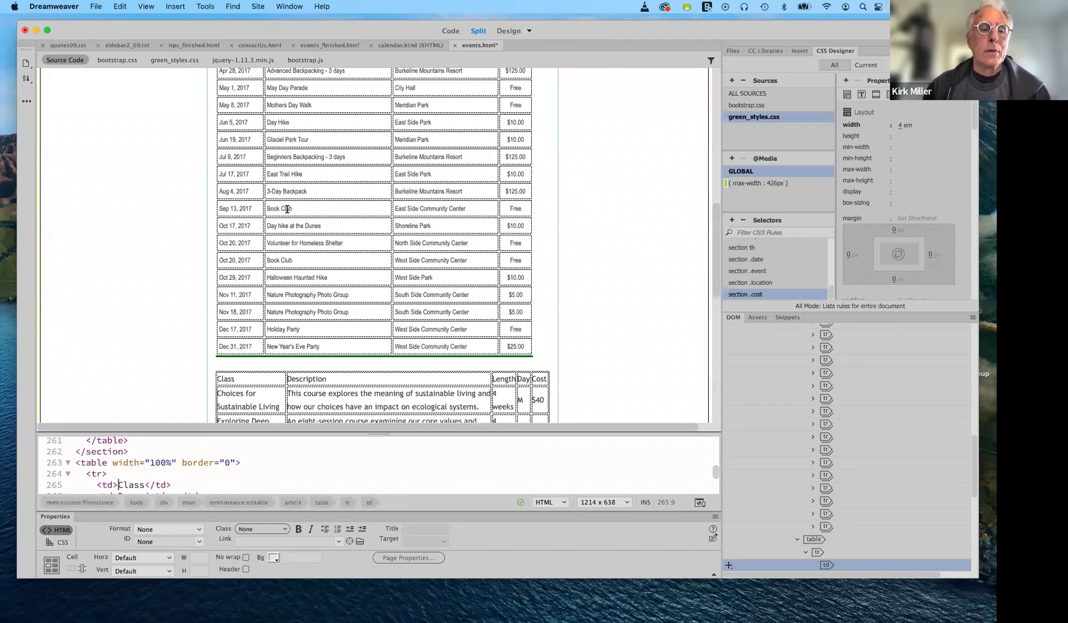
scroll(317, 272, "down", 5)
scroll(317, 272, "up", 2)
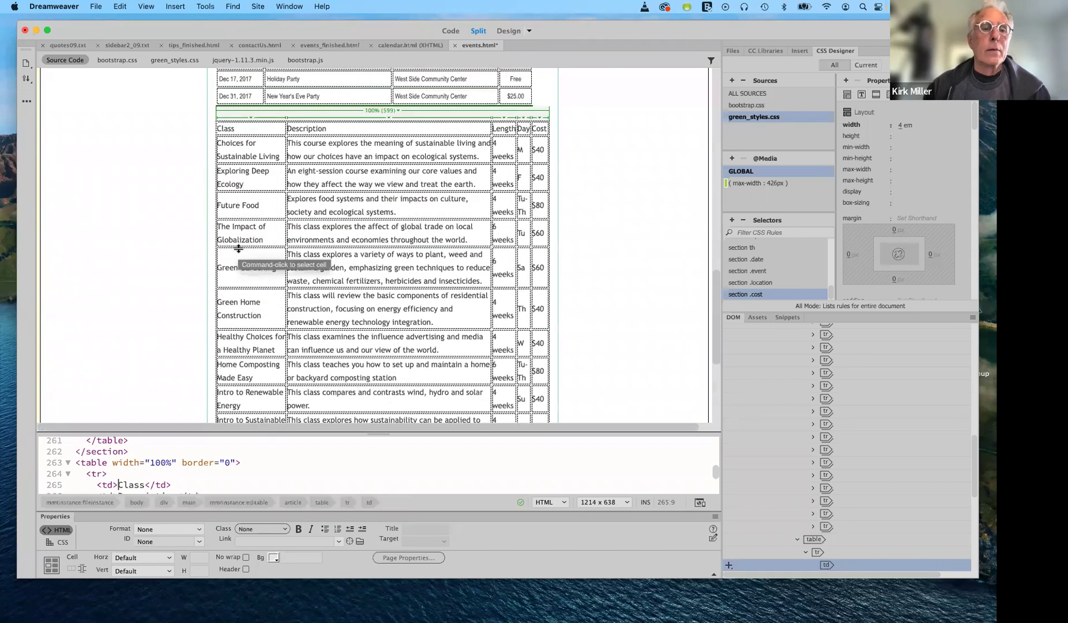
mouse_move(250, 128)
left_mouse_down()
mouse_move(232, 271)
mouse_move(243, 370)
left_mouse_up()
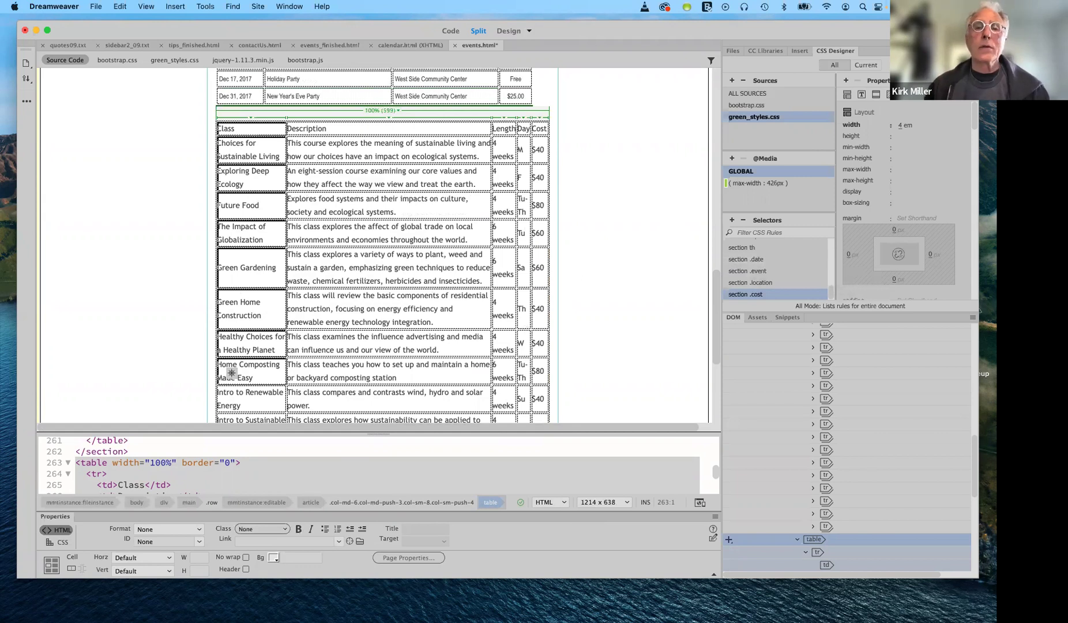
Switch back to Live view and examine the whole classes table alongside the styled events table.
left_click(531, 32)
left_click(545, 48)
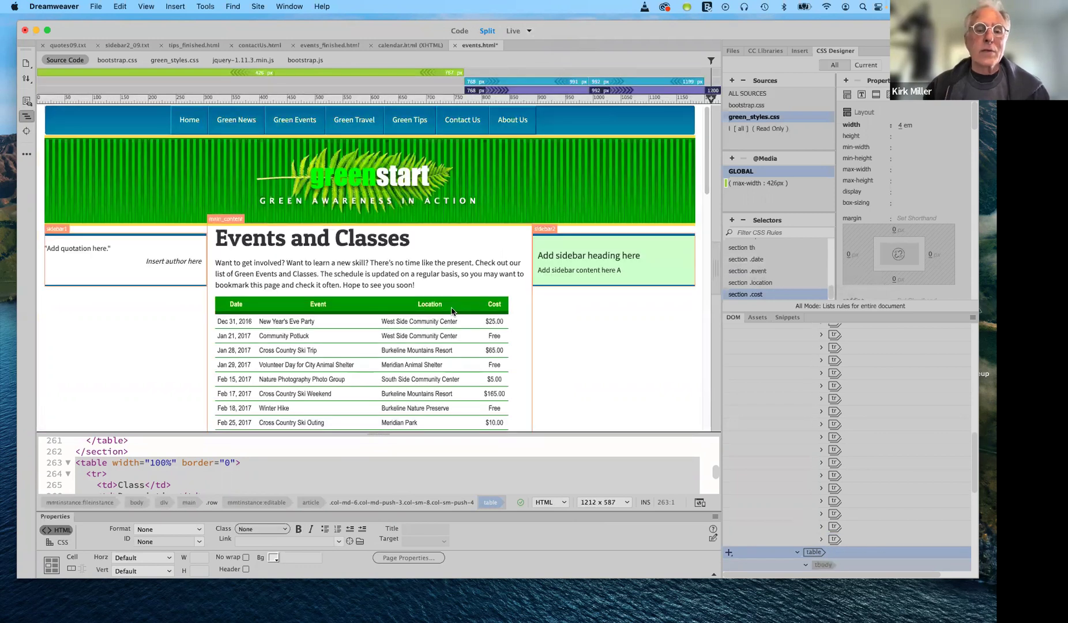
scroll(403, 318, "down", 20)
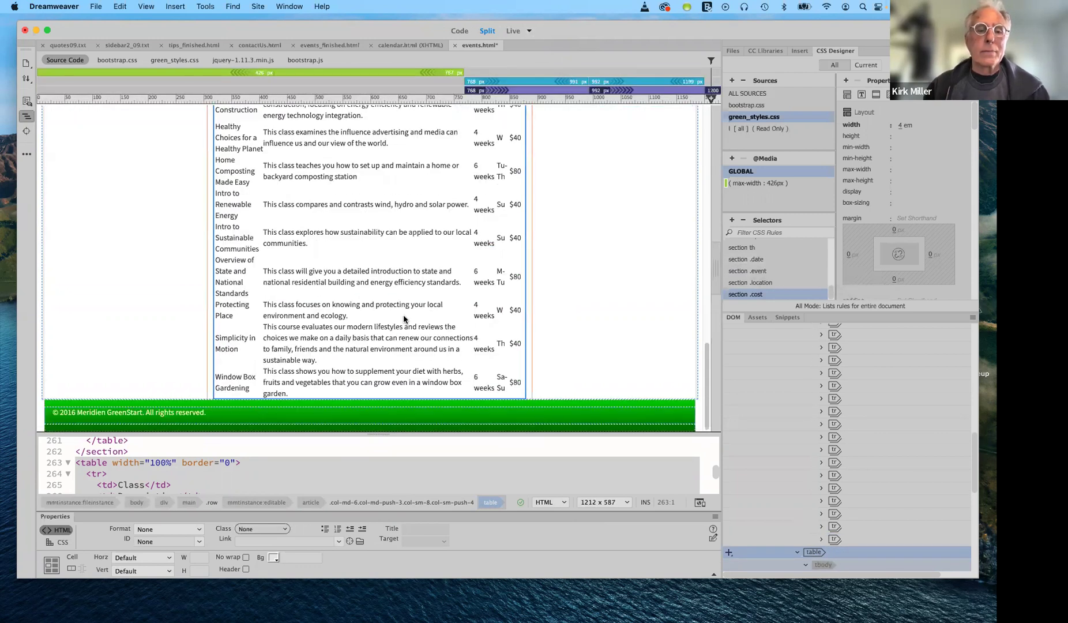
scroll(403, 319, "up", 5)
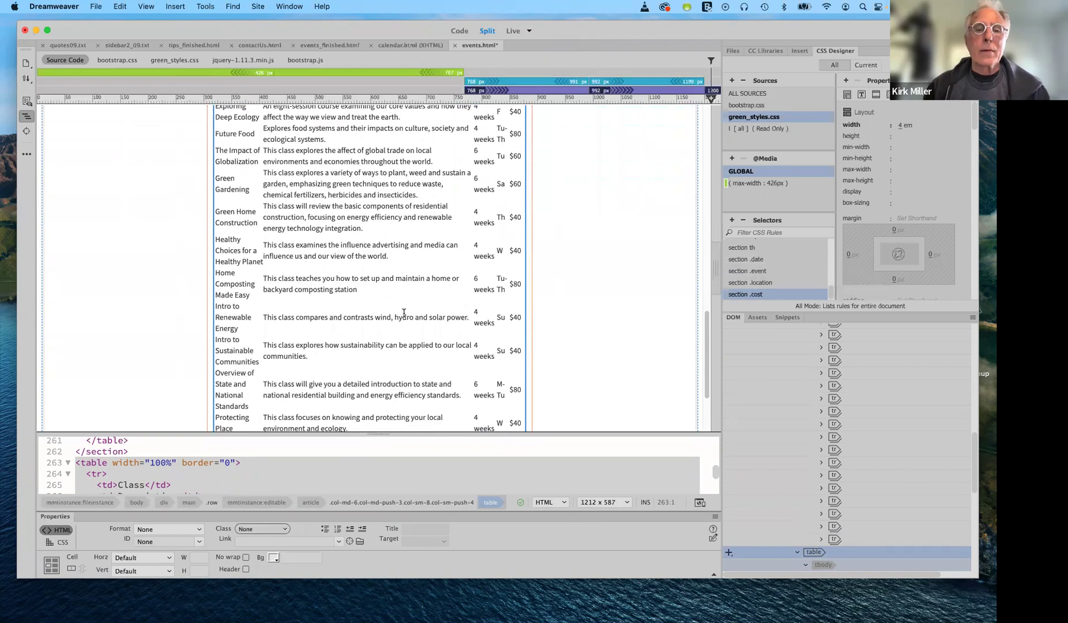
scroll(404, 312, "up", 2)
scroll(403, 313, "down", 1)
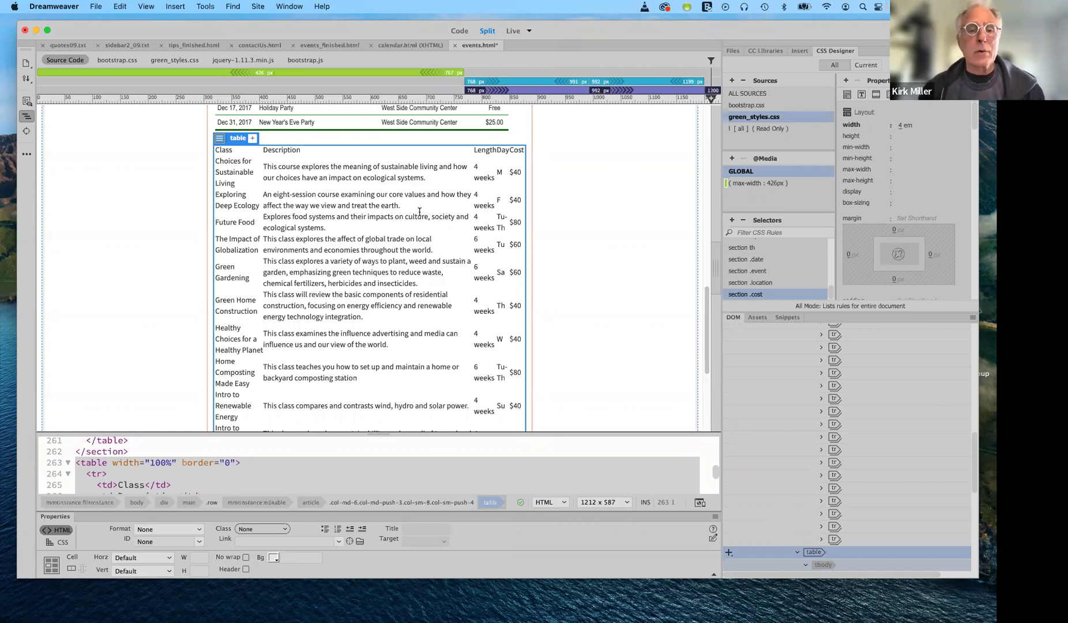
scroll(418, 213, "up", 7)
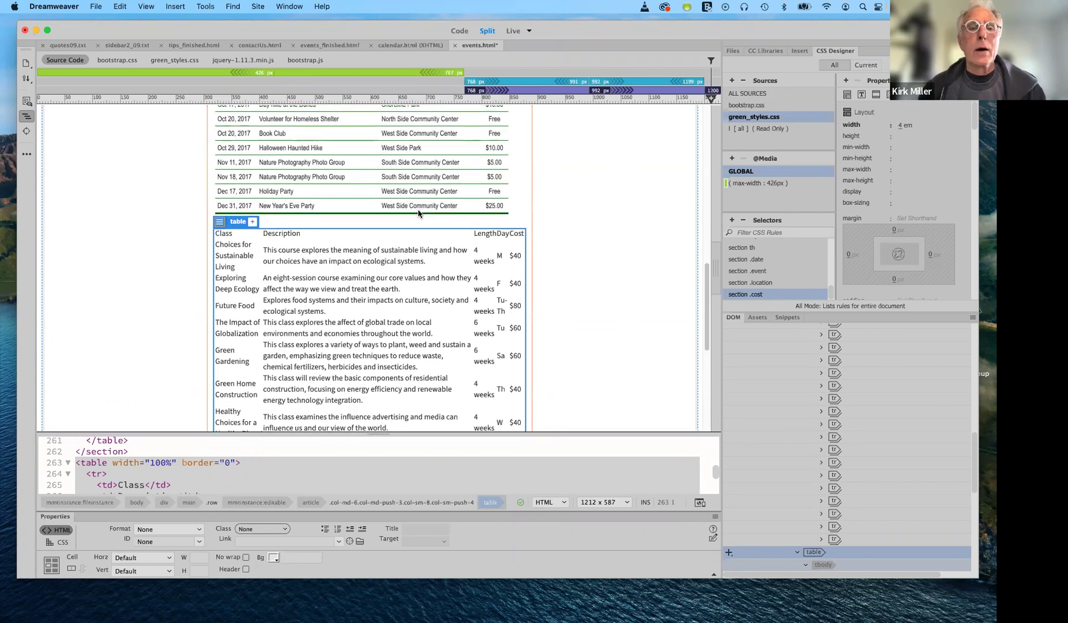
scroll(419, 211, "up", 3)
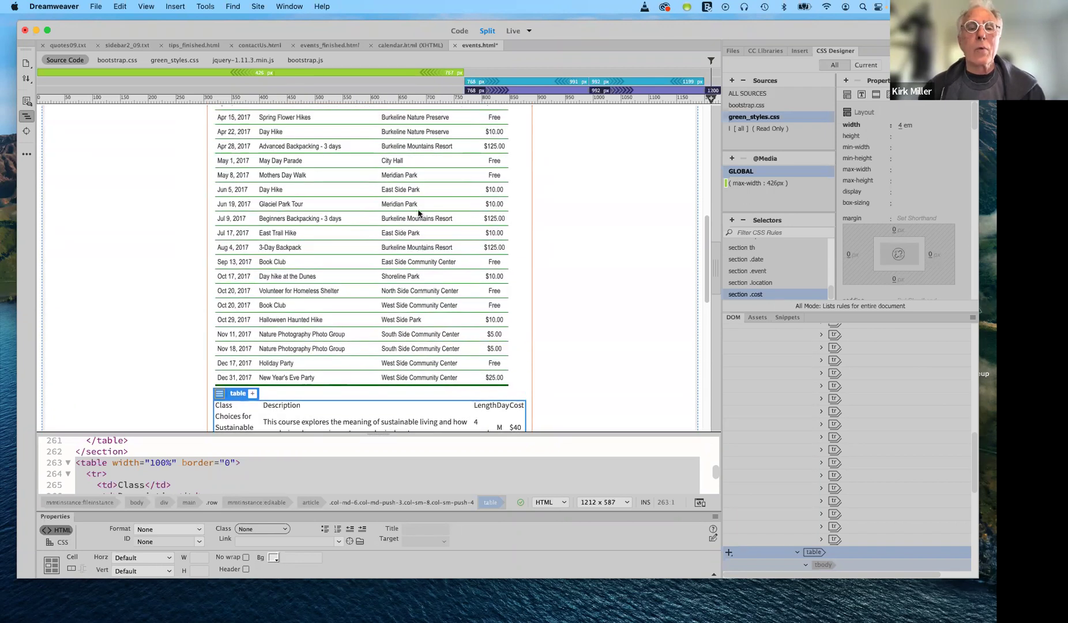
scroll(419, 211, "up", 3)
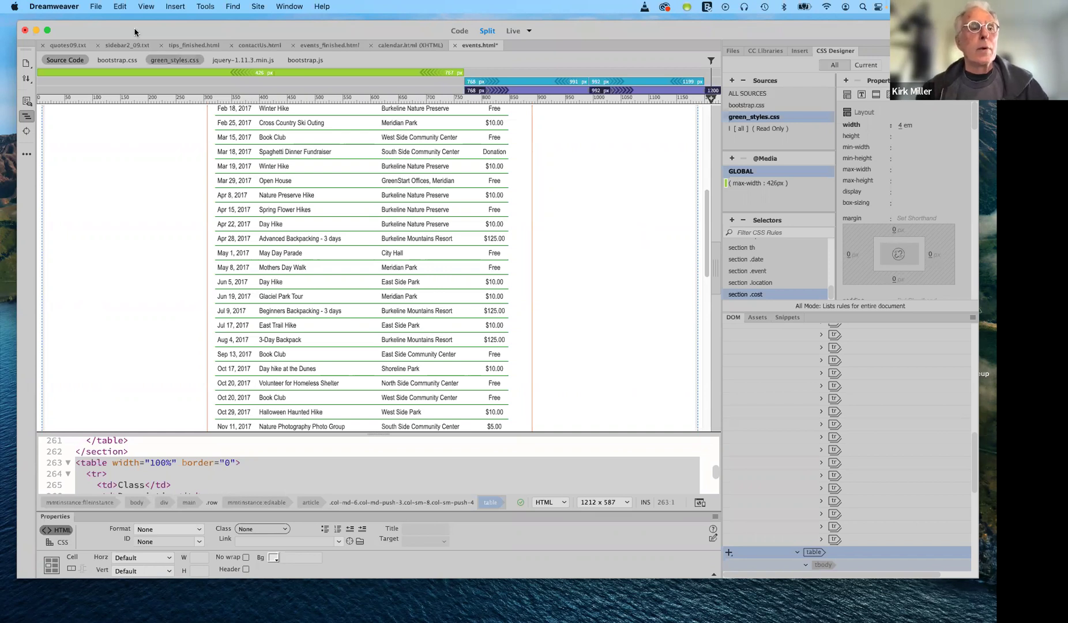
Save all open files and return to the start of the classes table in Live view.
left_click(96, 6)
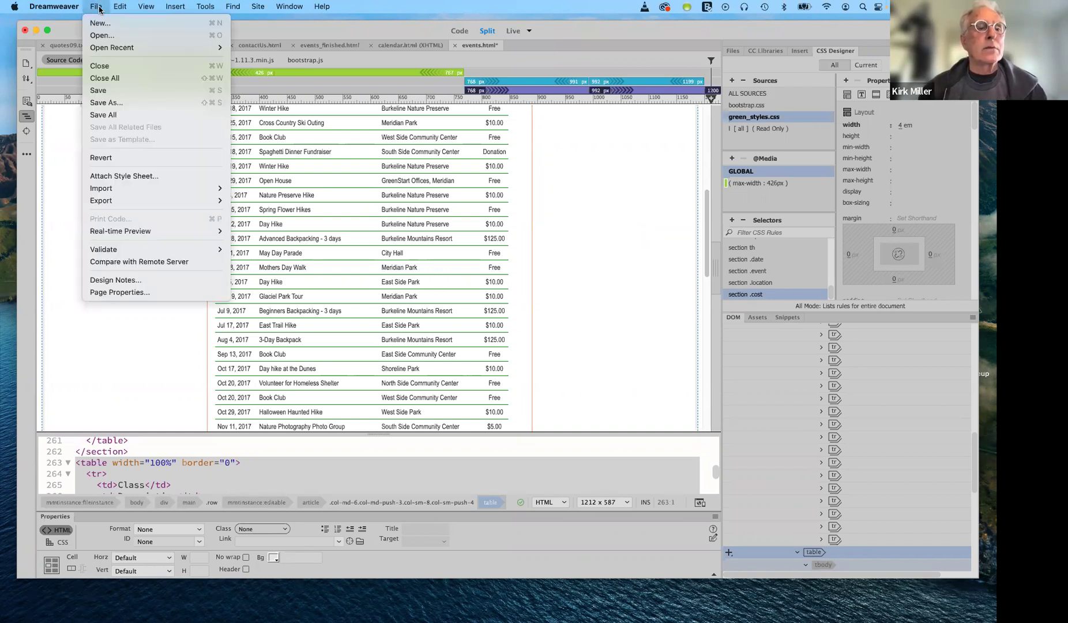
left_click(105, 117)
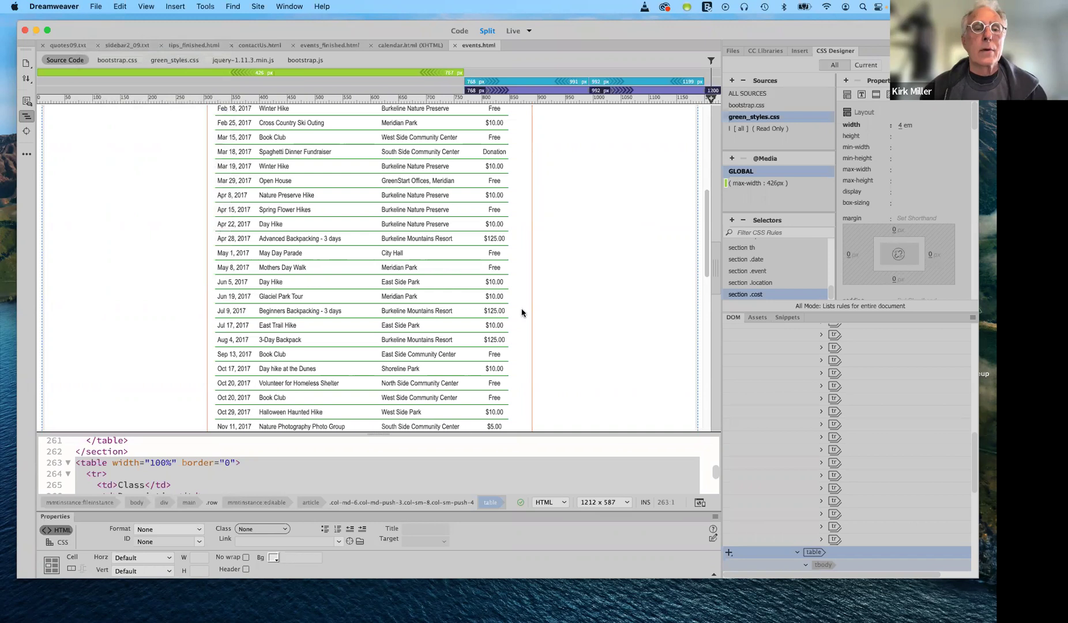
scroll(465, 319, "down", 10)
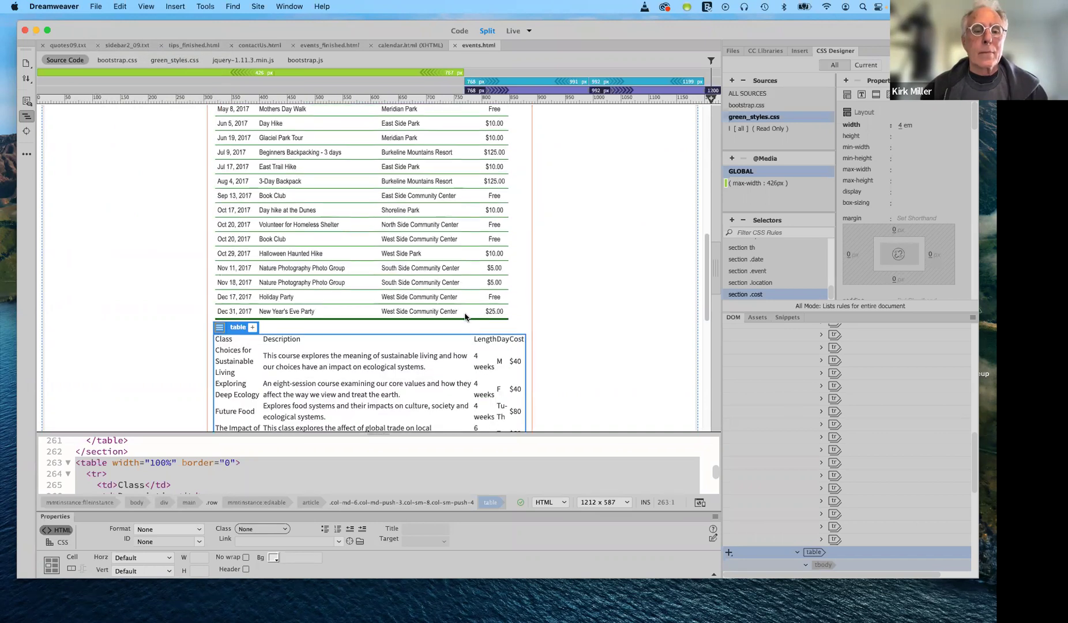